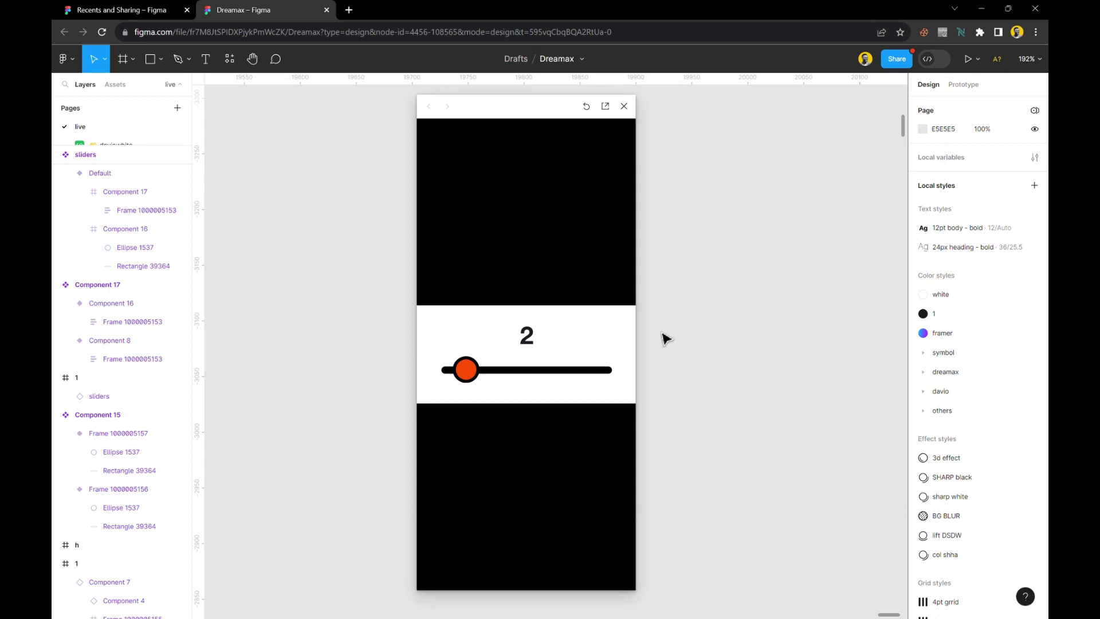
Move the slider prototype preview, still showing 2, further left on the screen
scroll(667, 338, left, 1)
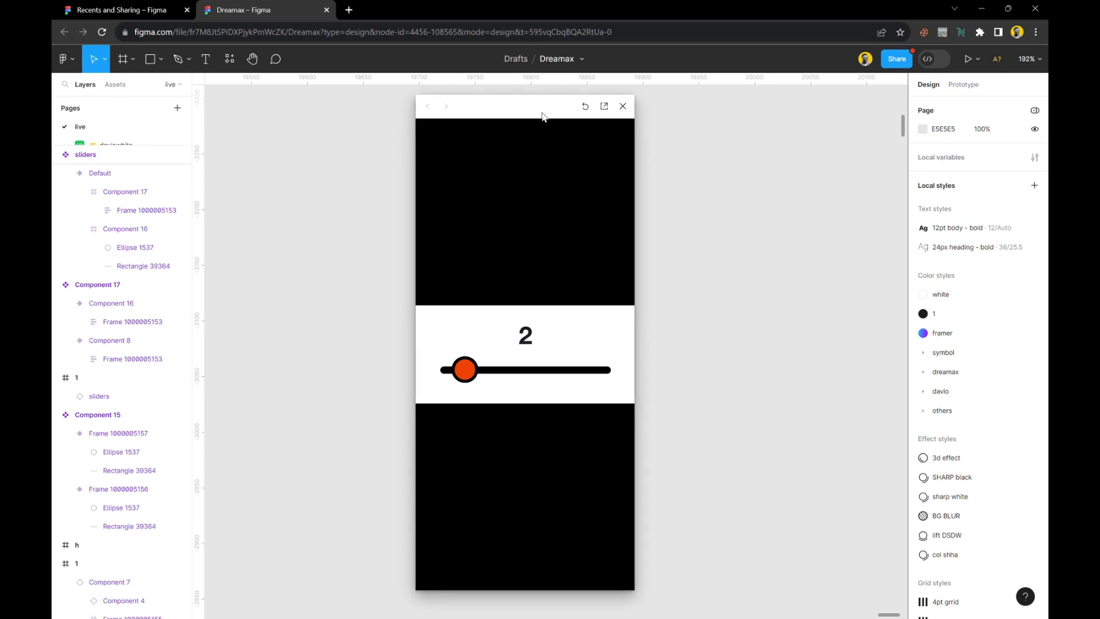
drag(543, 115, 328, 106)
drag(261, 362, 289, 369)
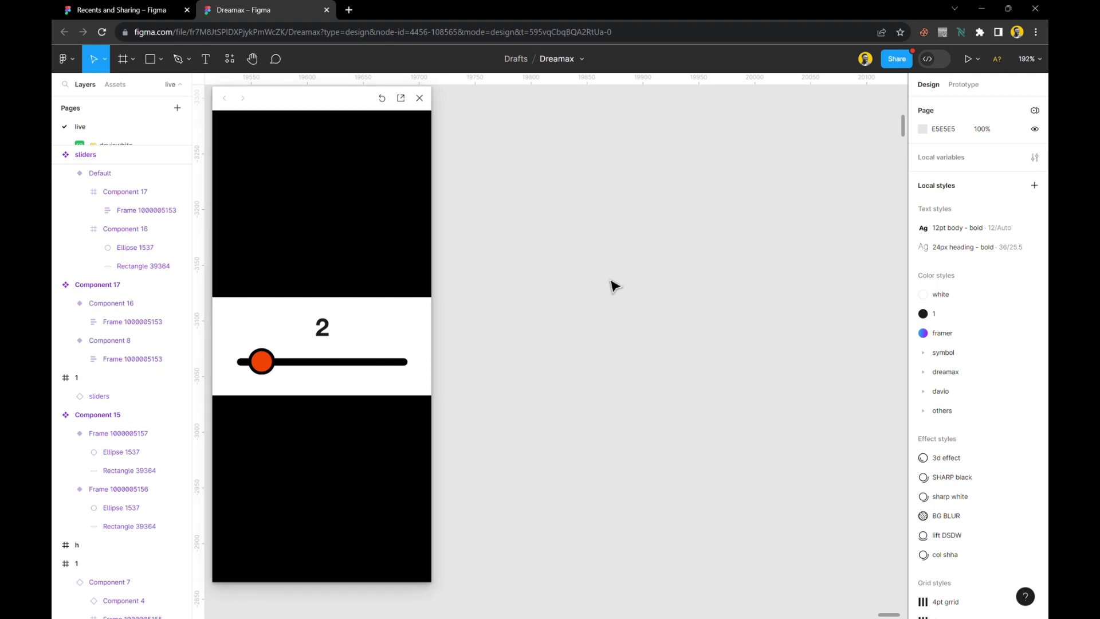
Paste a copy of the sliders slider right of the preview and detach the instance
key(ctrl+v)
drag(547, 335, 609, 308)
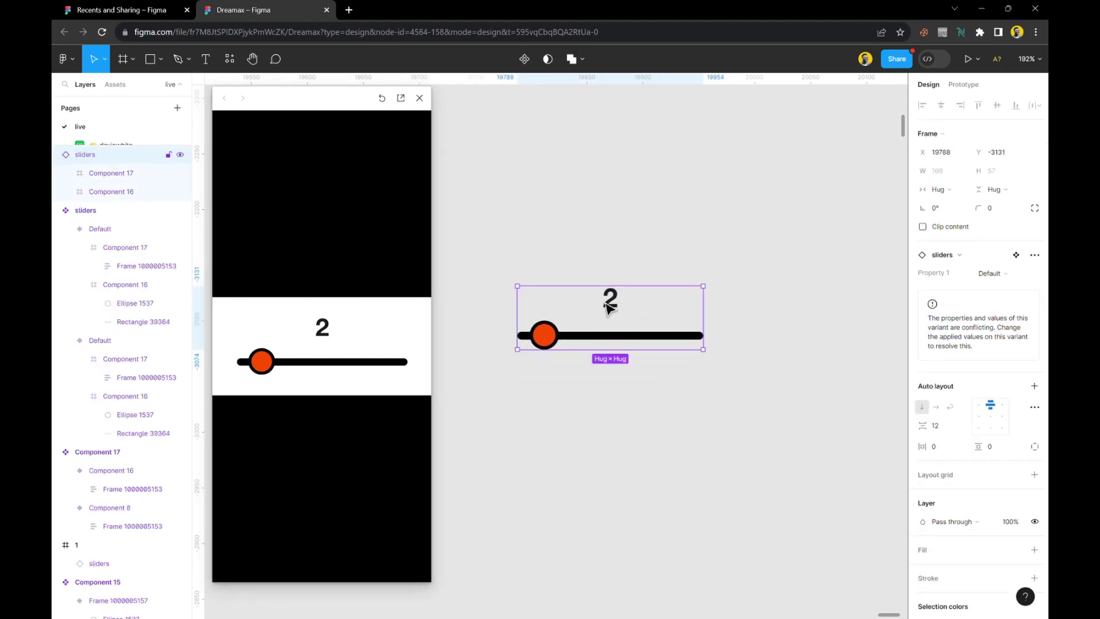
right_click(593, 310)
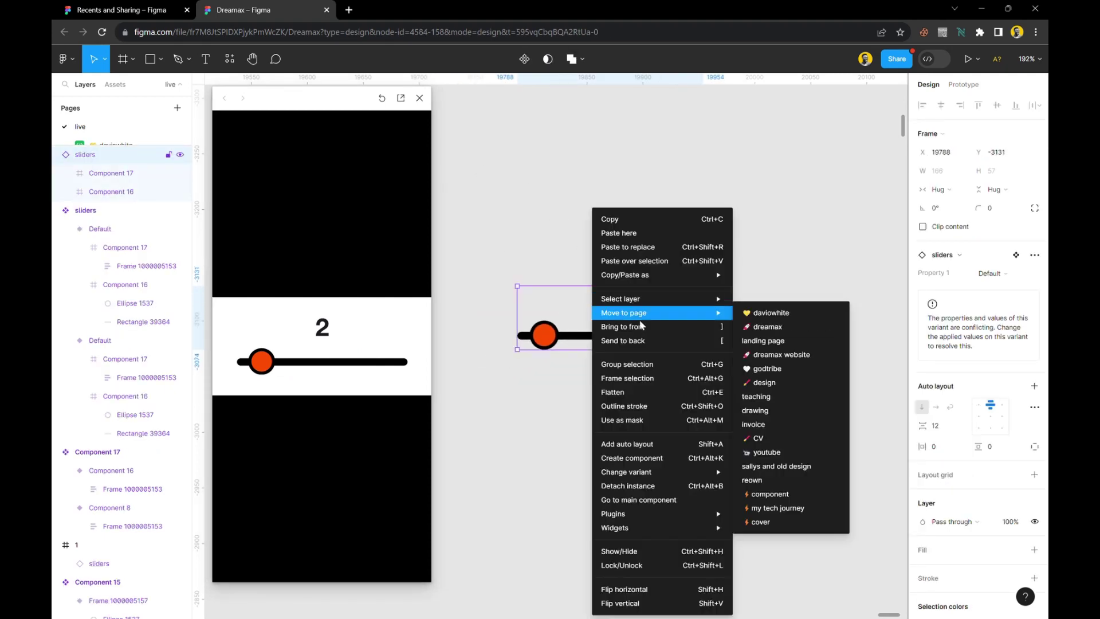
click(651, 486)
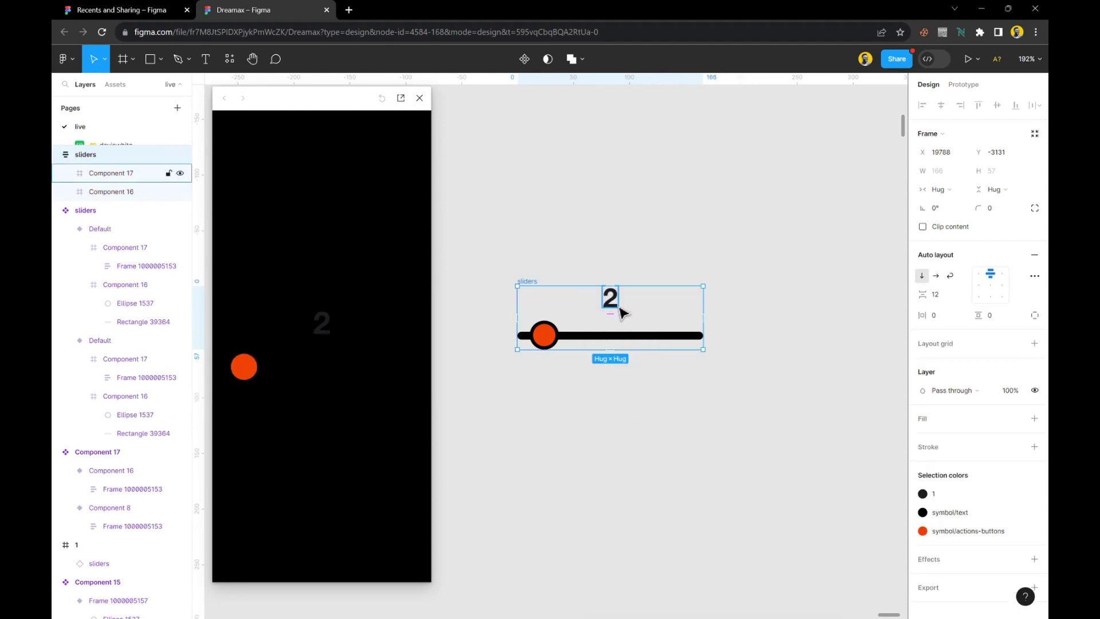
Move the preview window over the layers and shift the detached sliders frame up-left
drag(363, 106, 209, 108)
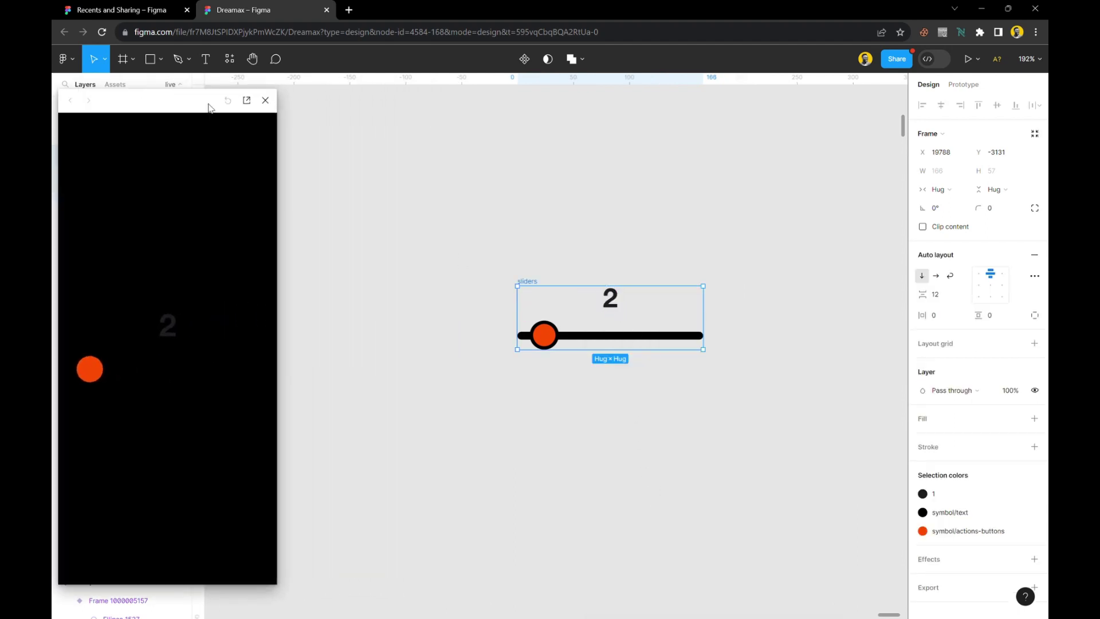
drag(623, 312, 593, 270)
scroll(593, 269, up, 5)
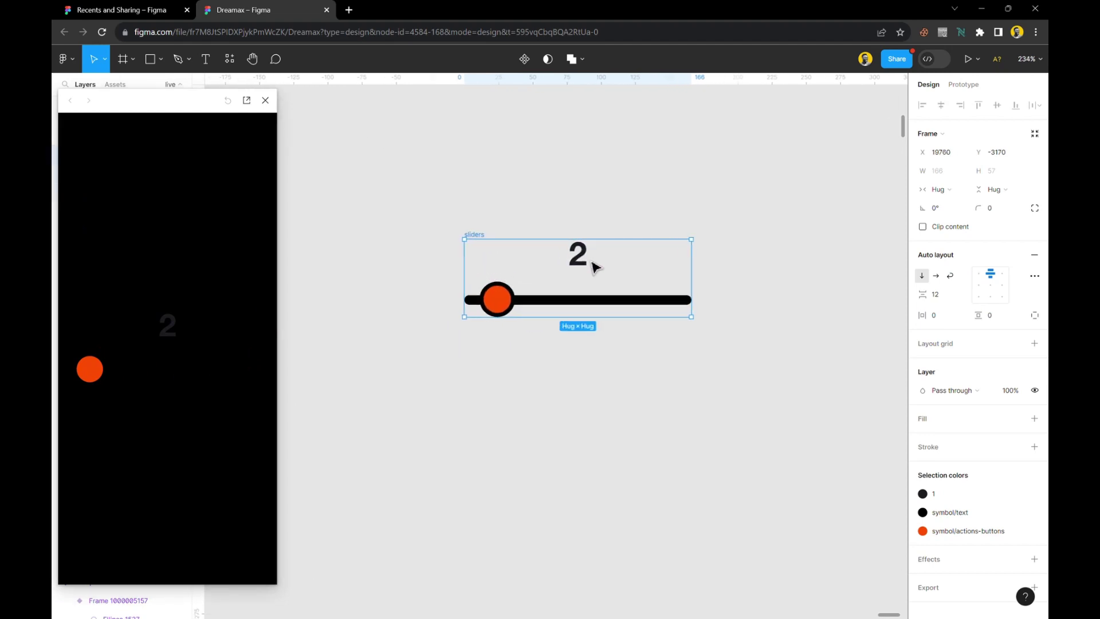
scroll(593, 267, up, 3)
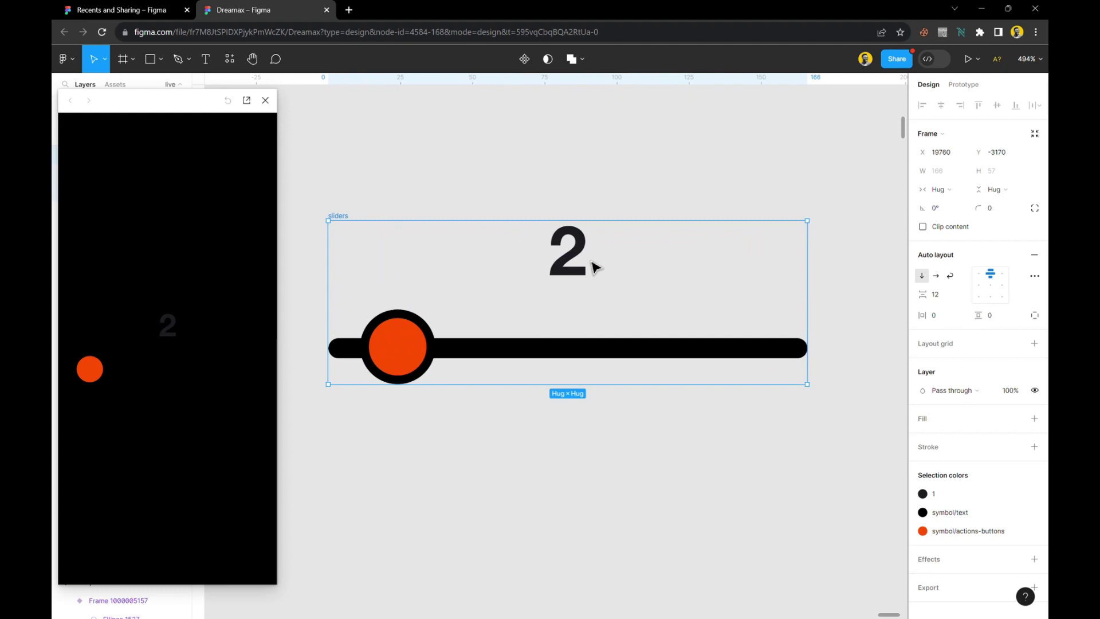
scroll(593, 268, down, 1)
scroll(593, 267, down, 1)
click(570, 221)
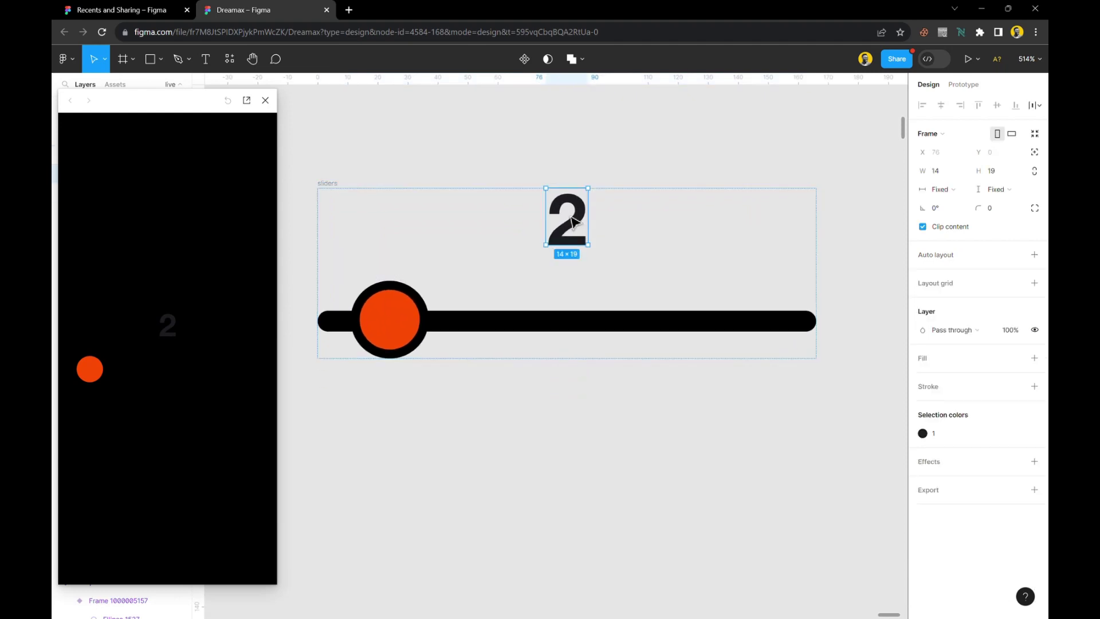
scroll(606, 263, down, 3)
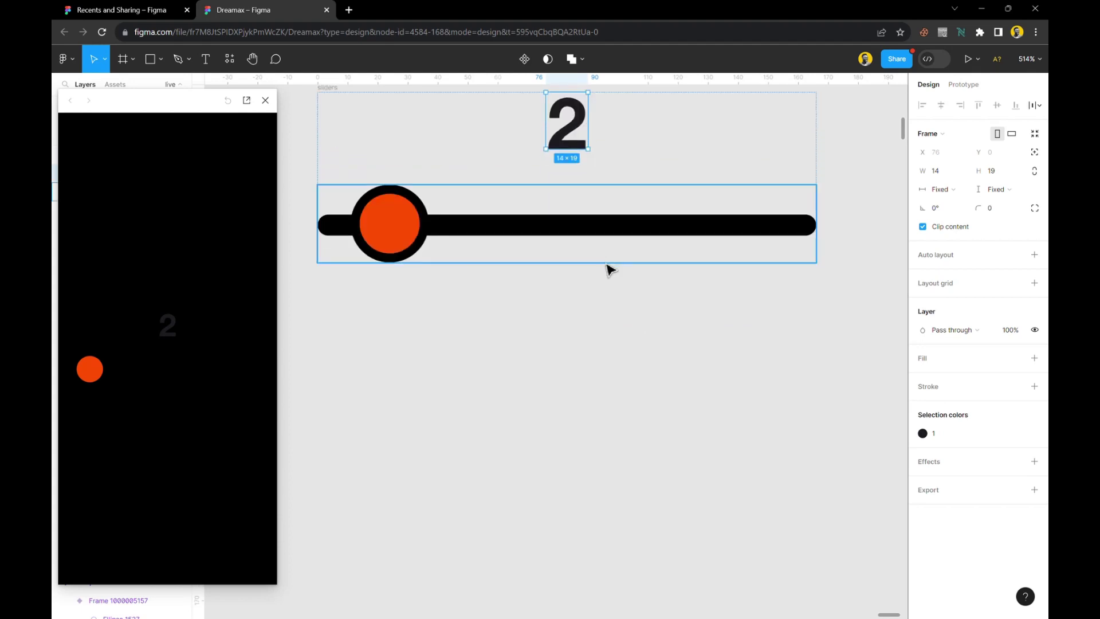
scroll(608, 269, down, 1)
scroll(608, 280, down, 1)
click(602, 307)
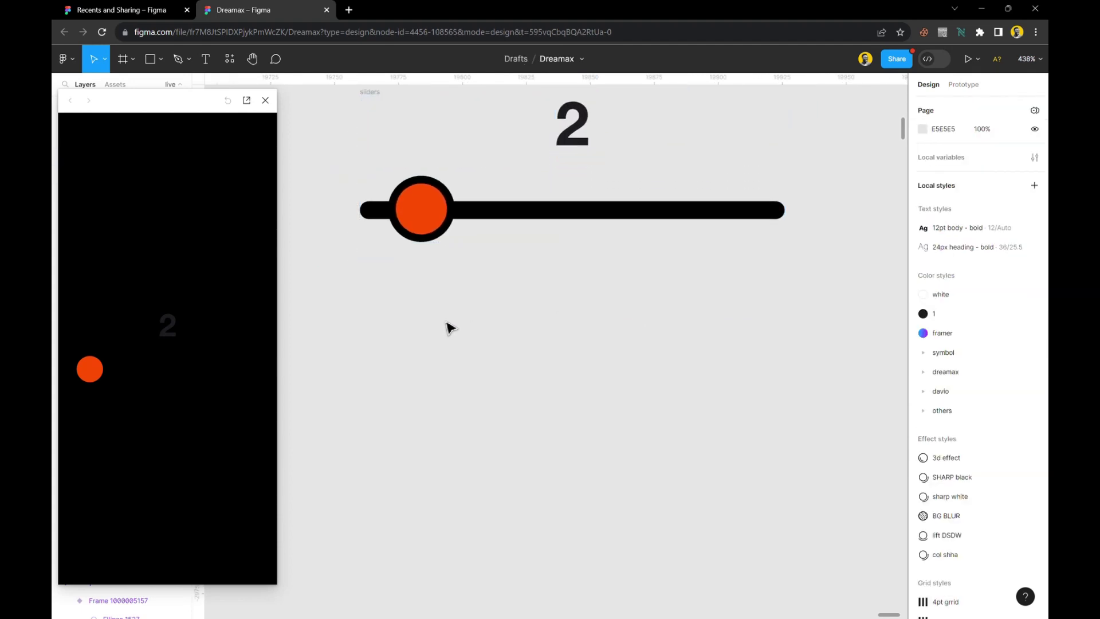
scroll(467, 250, up, 2)
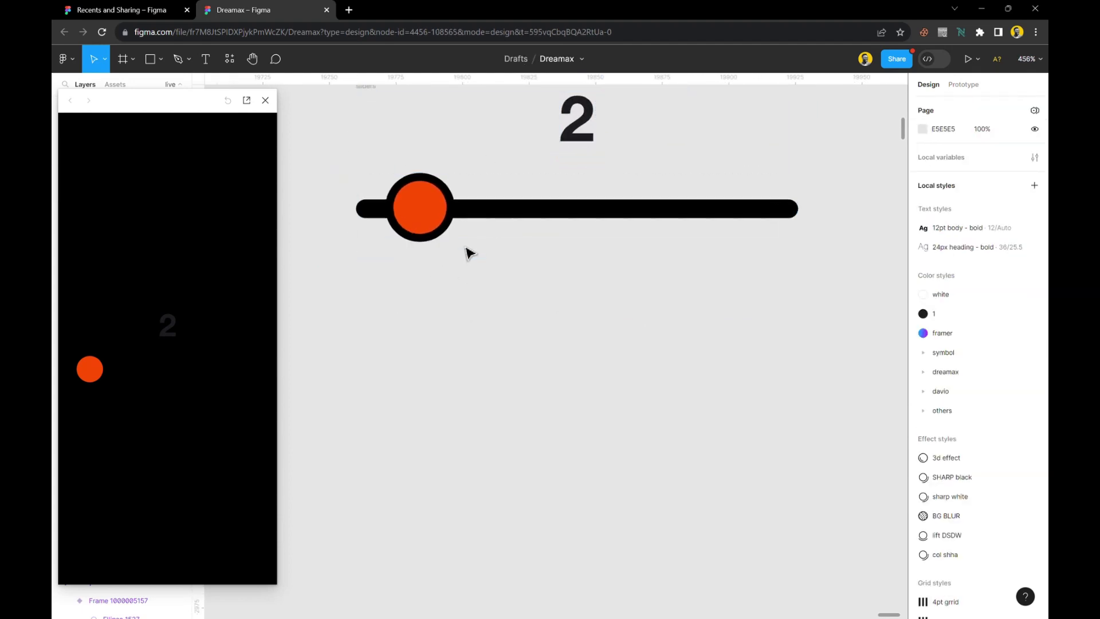
Draw a 171×6 track below the slider with radius 17 and black fill
key(r)
drag(357, 344, 754, 359)
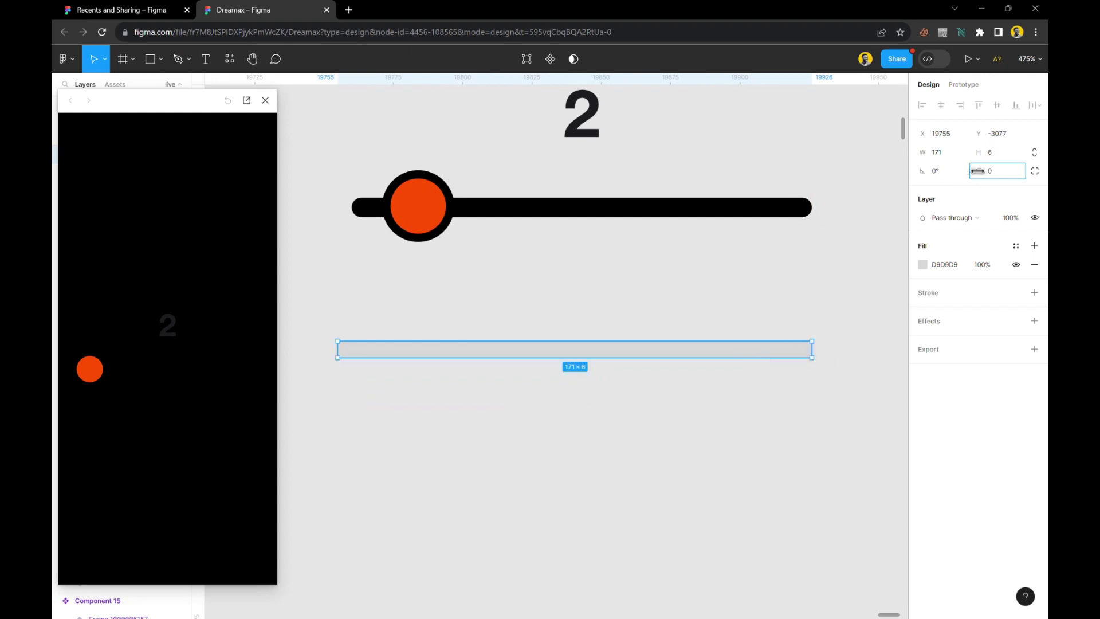
drag(978, 170, 174, 172)
key(i)
click(599, 219)
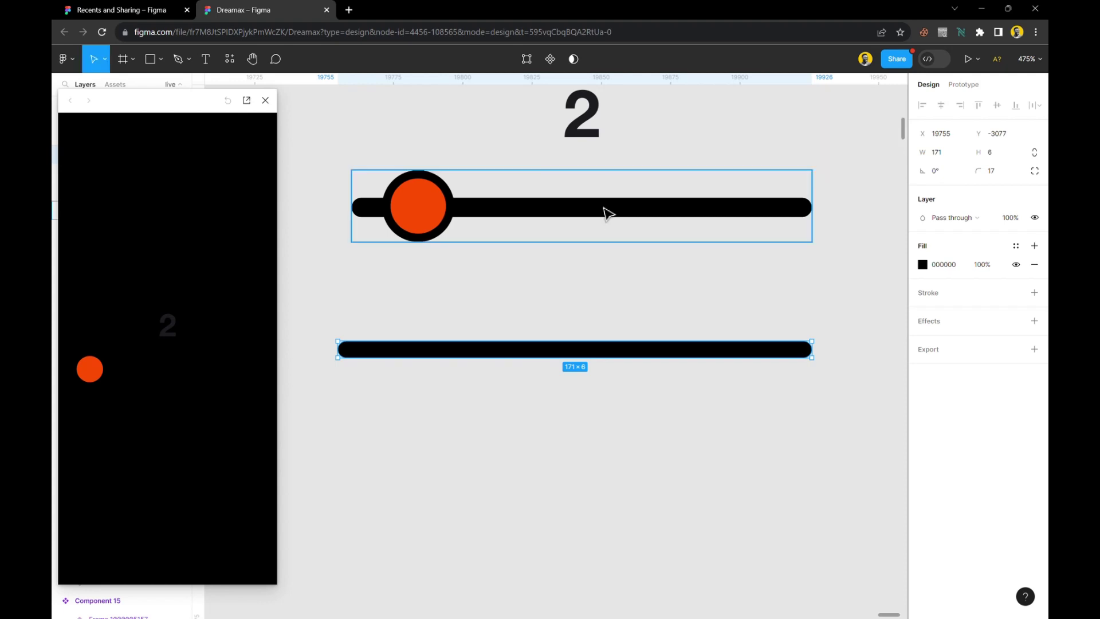
Add a 24×24 knob on the track's left end with 3px black stroke and FF4F00 fill
key(o)
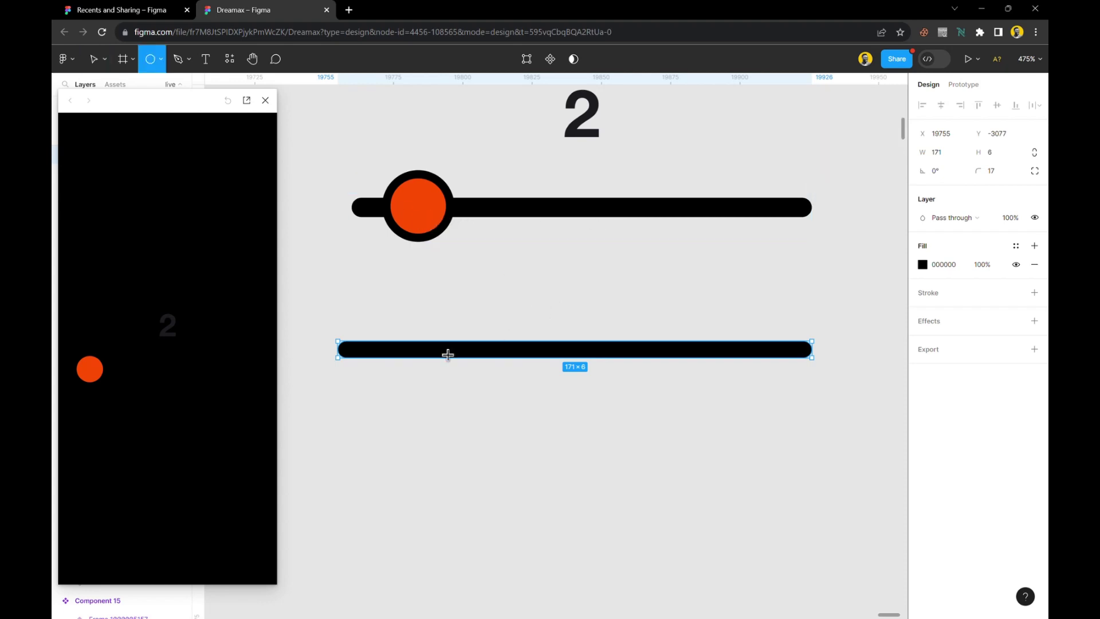
mouse_move(370, 317)
mouse_down()
mouse_move(434, 378)
mouse_move(405, 368)
mouse_up()
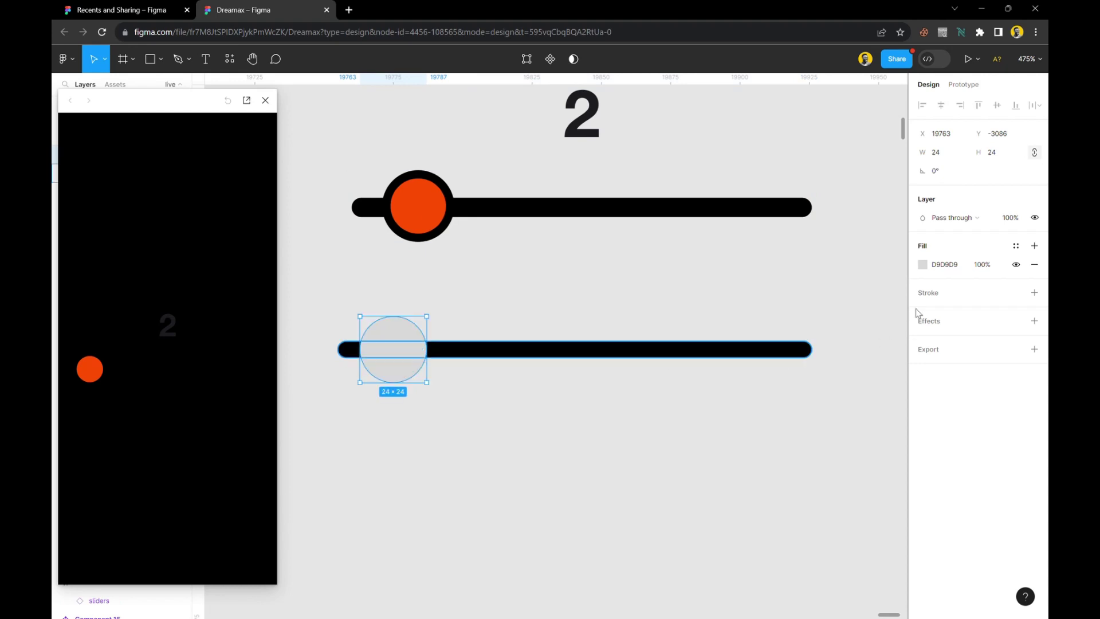
click(975, 292)
click(923, 312)
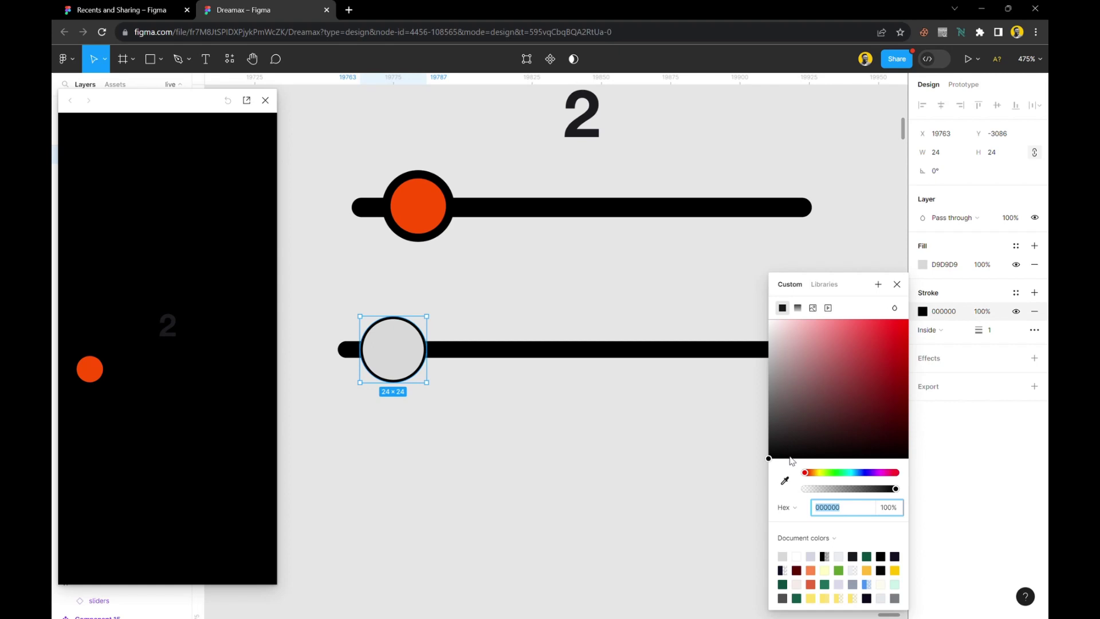
click(784, 480)
key(Escape)
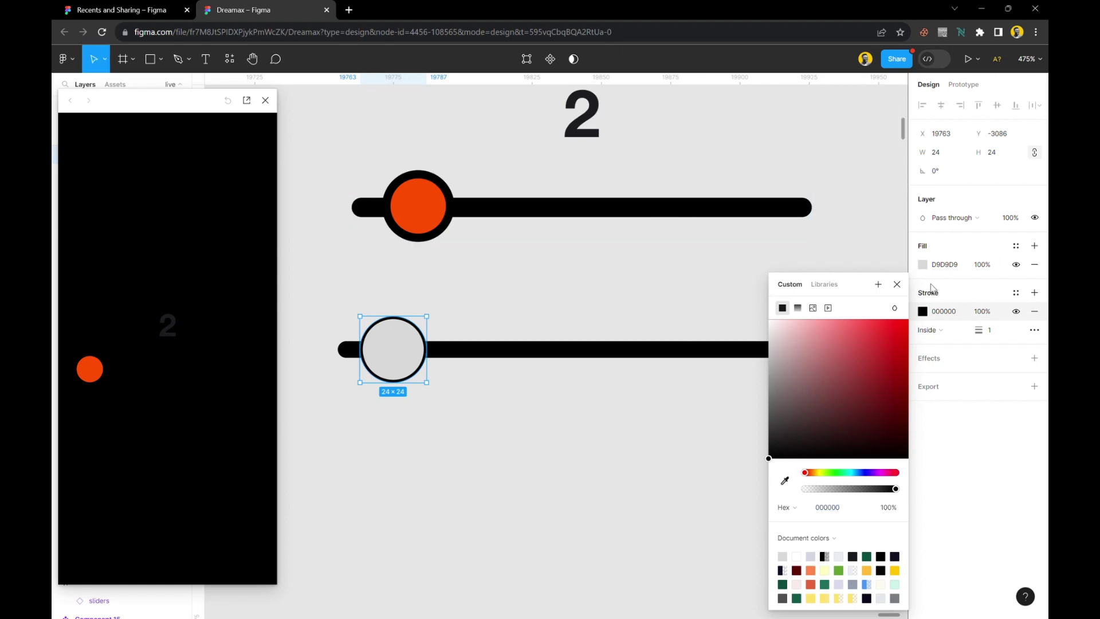
click(902, 289)
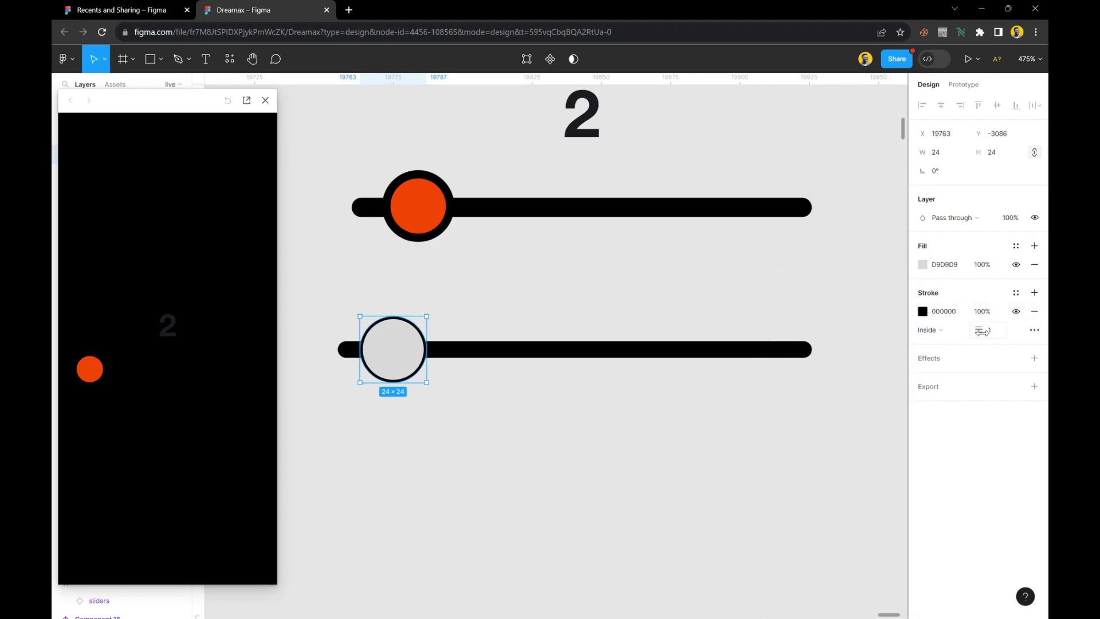
drag(982, 331, 982, 331)
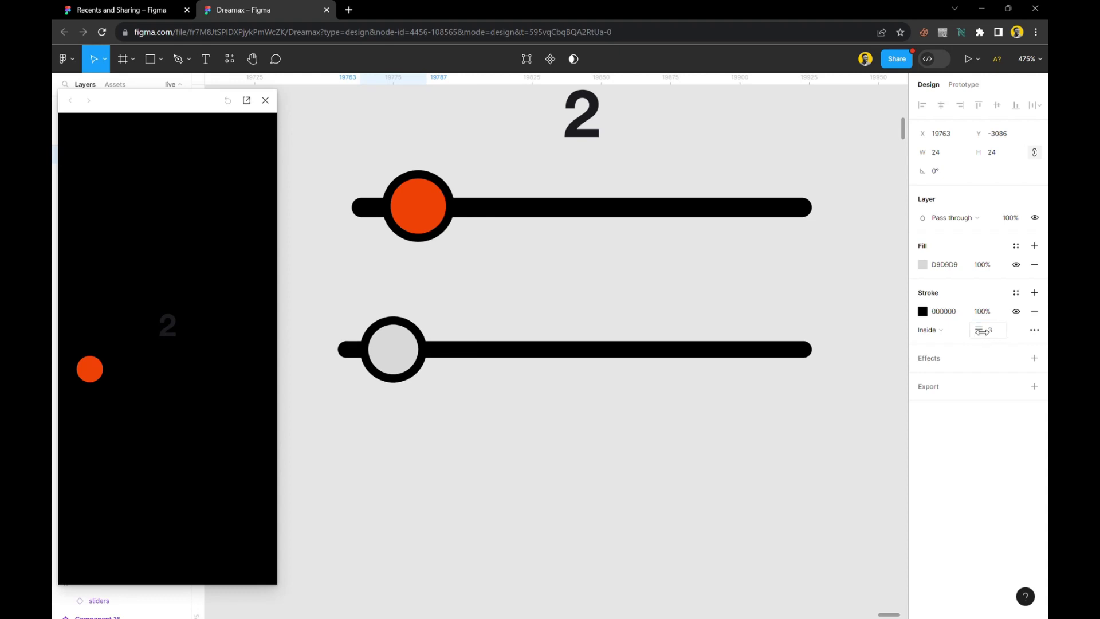
key(i)
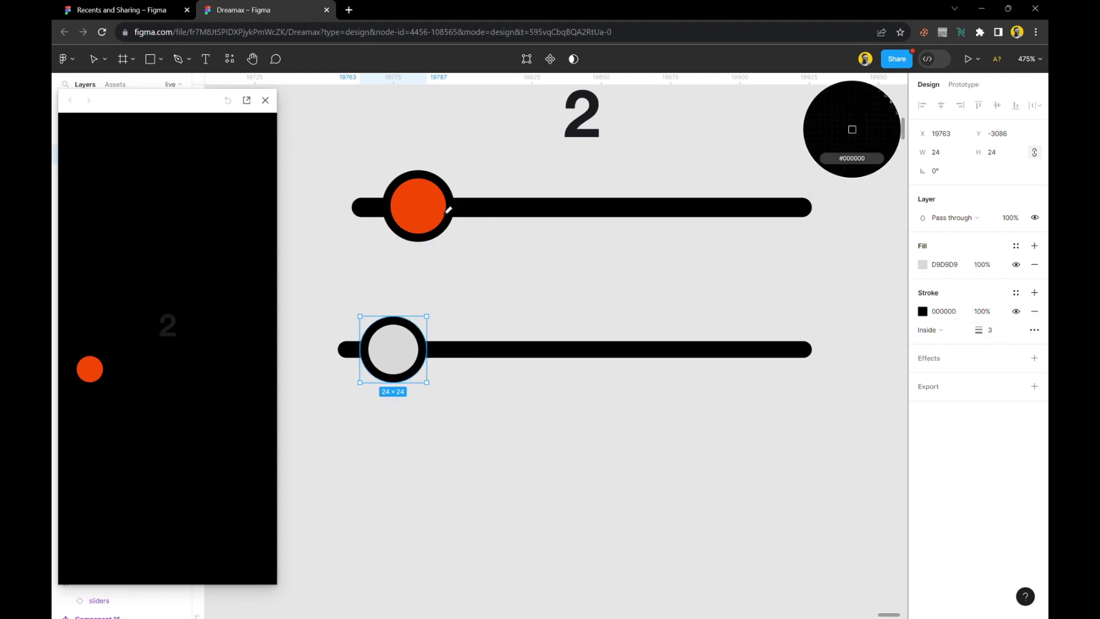
click(434, 212)
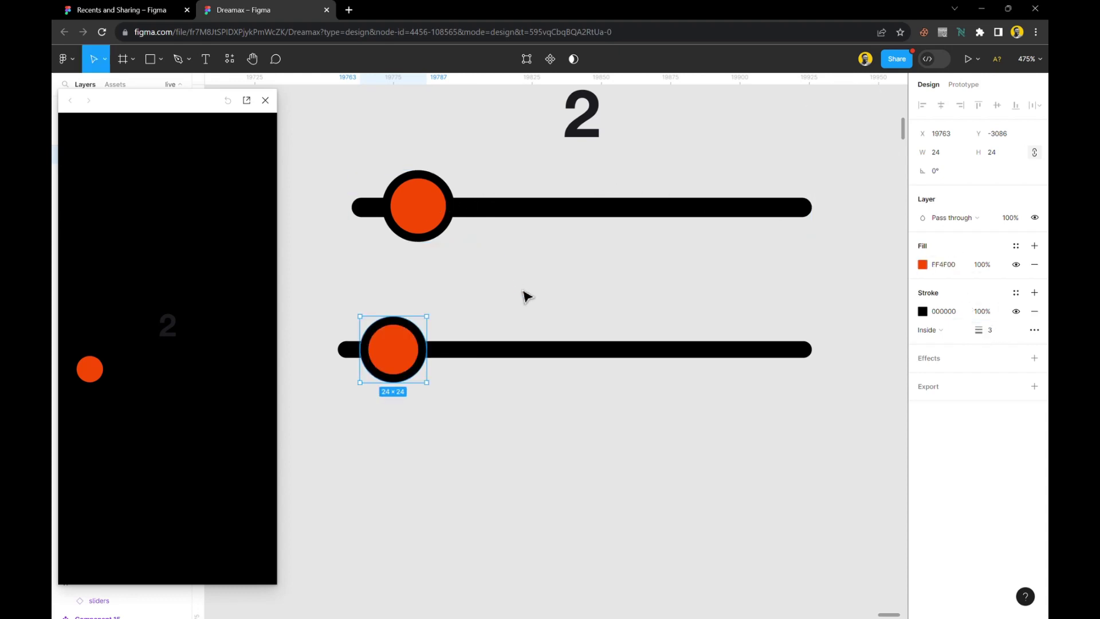
click(541, 312)
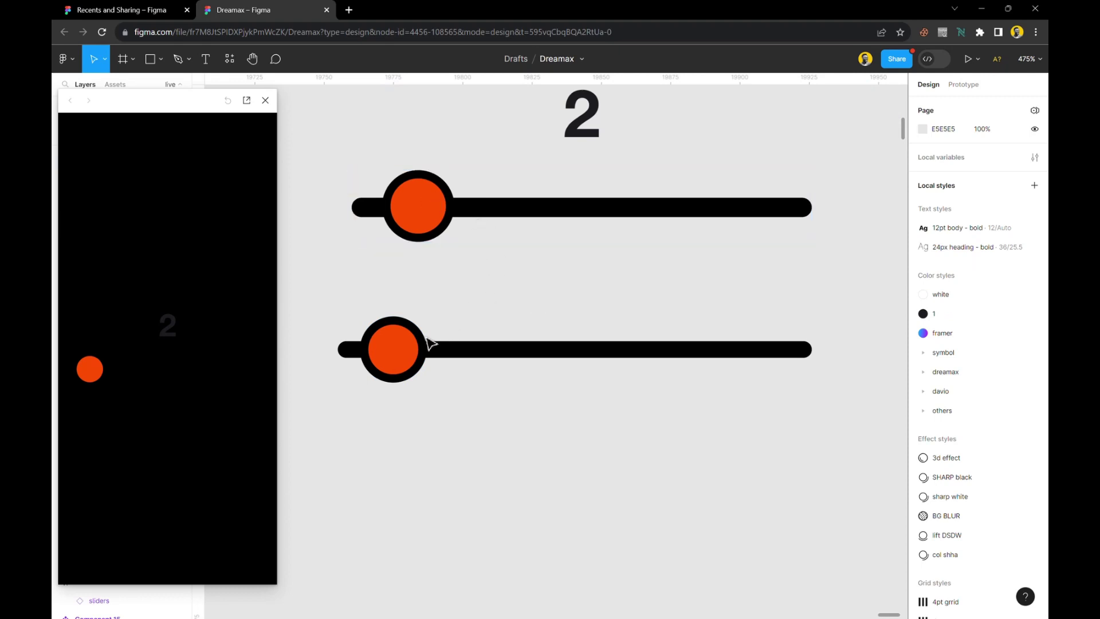
Wrap the new track and knob together in a frame
drag(541, 277, 390, 385)
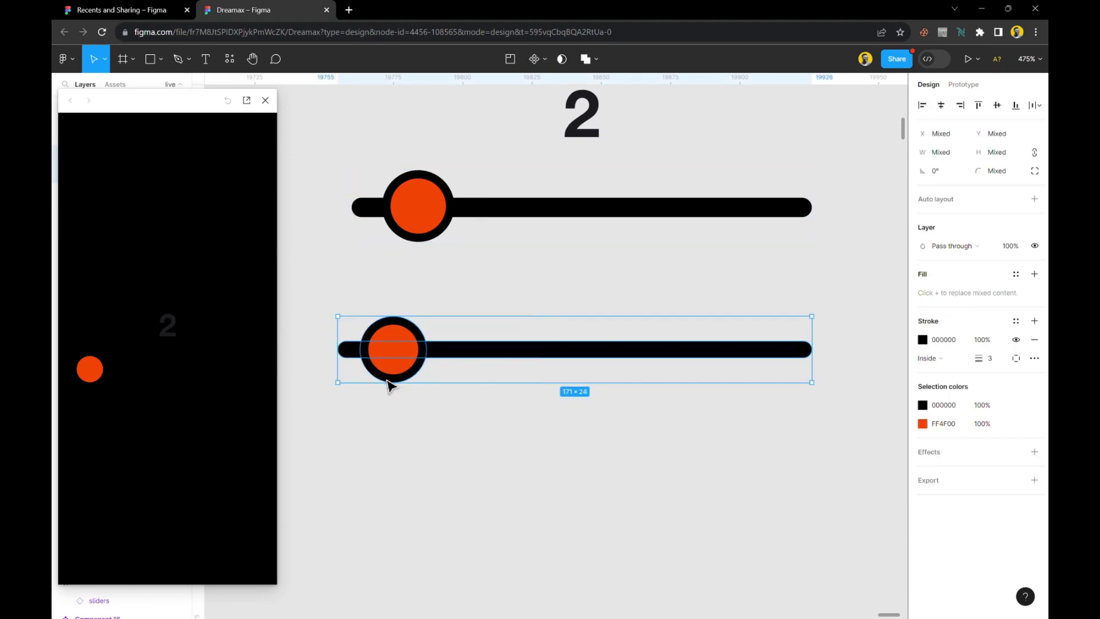
right_click(394, 351)
mouse_move(396, 349)
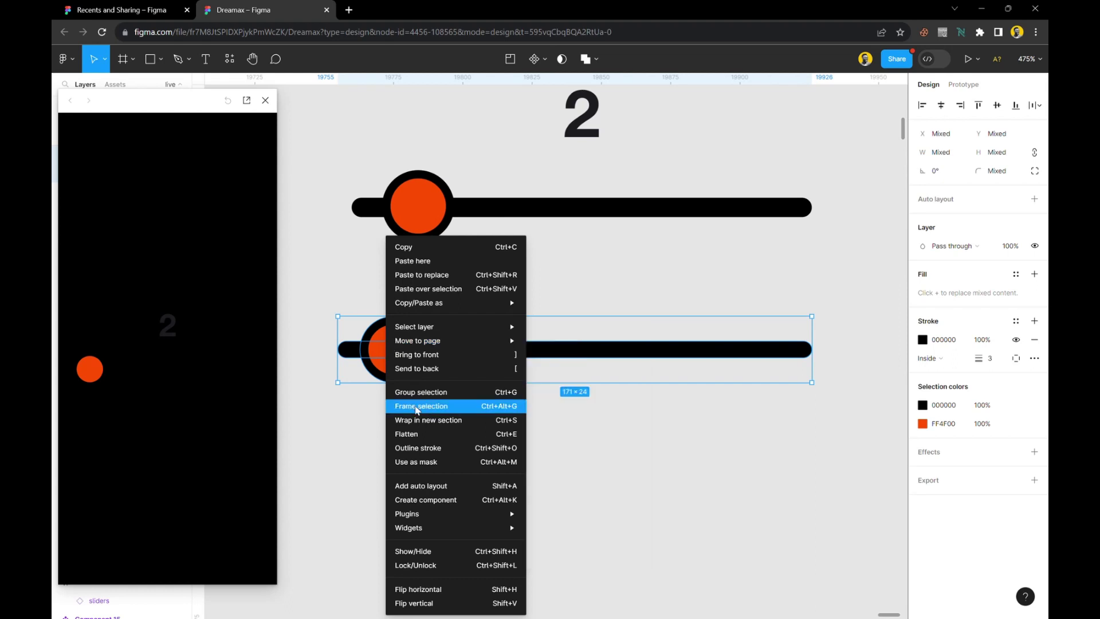
click(437, 411)
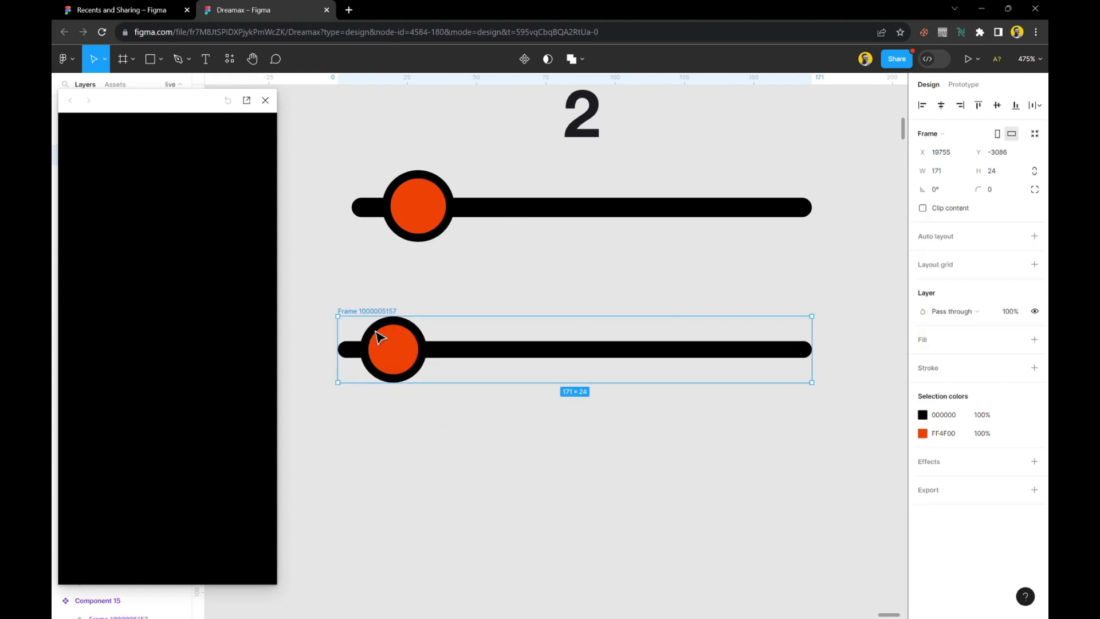
Rename the new frame 'start' and delete the upper slider frame
double_click(383, 316)
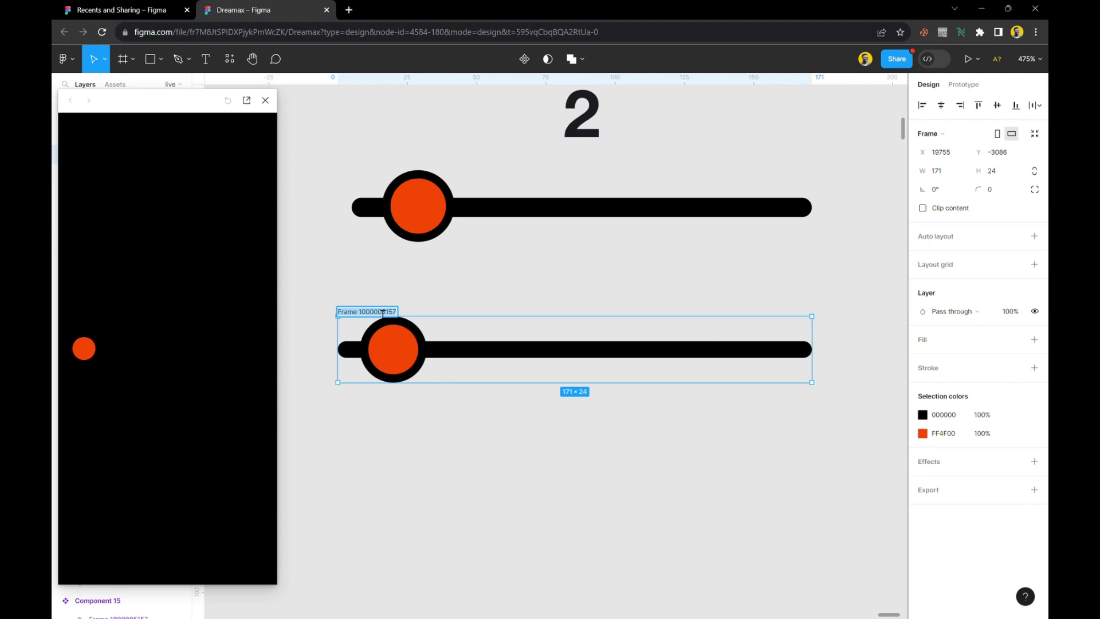
text(start)
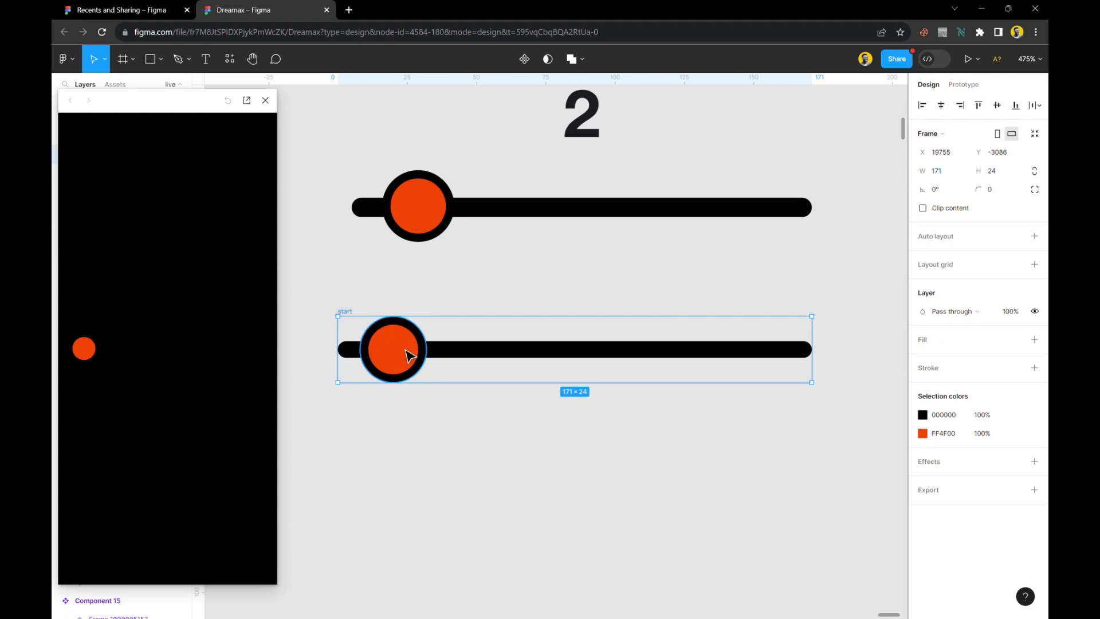
scroll(408, 356, up, 2)
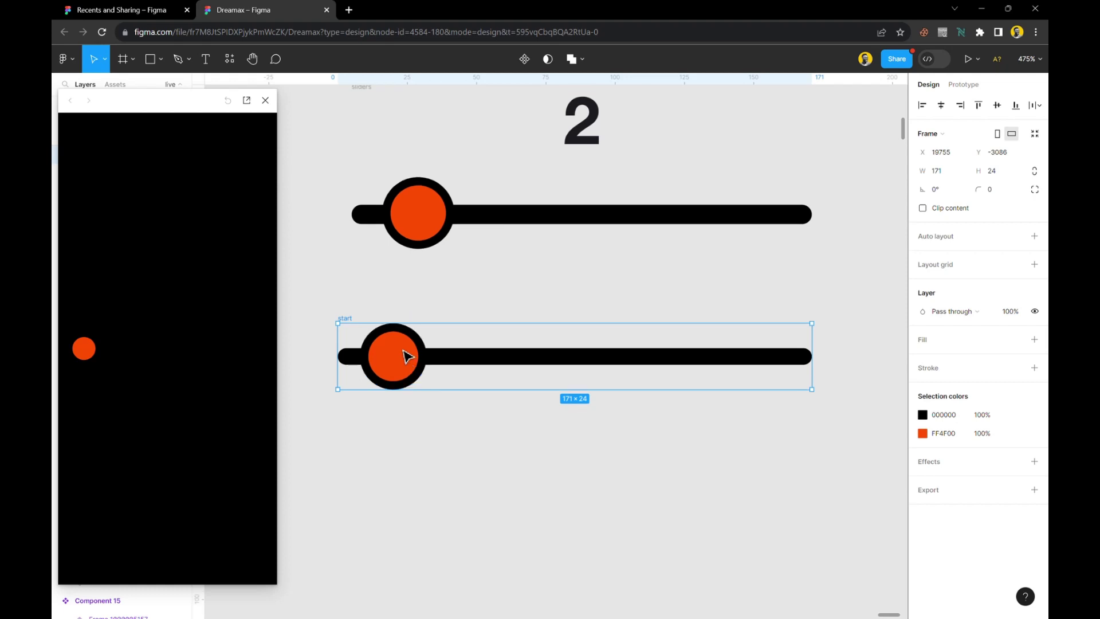
click(389, 235)
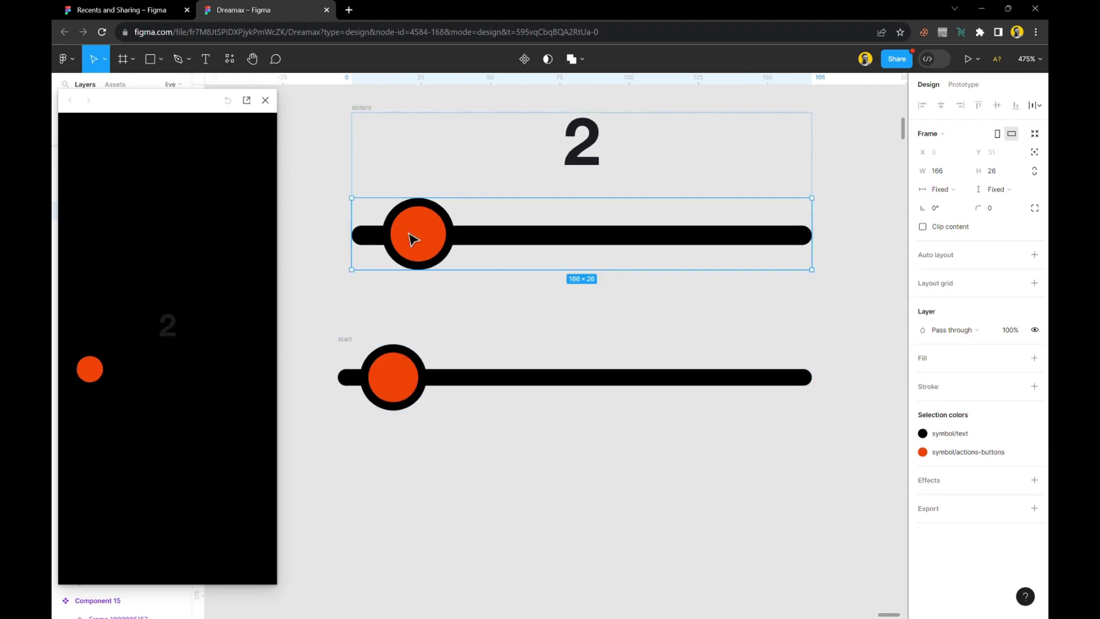
key(Delete)
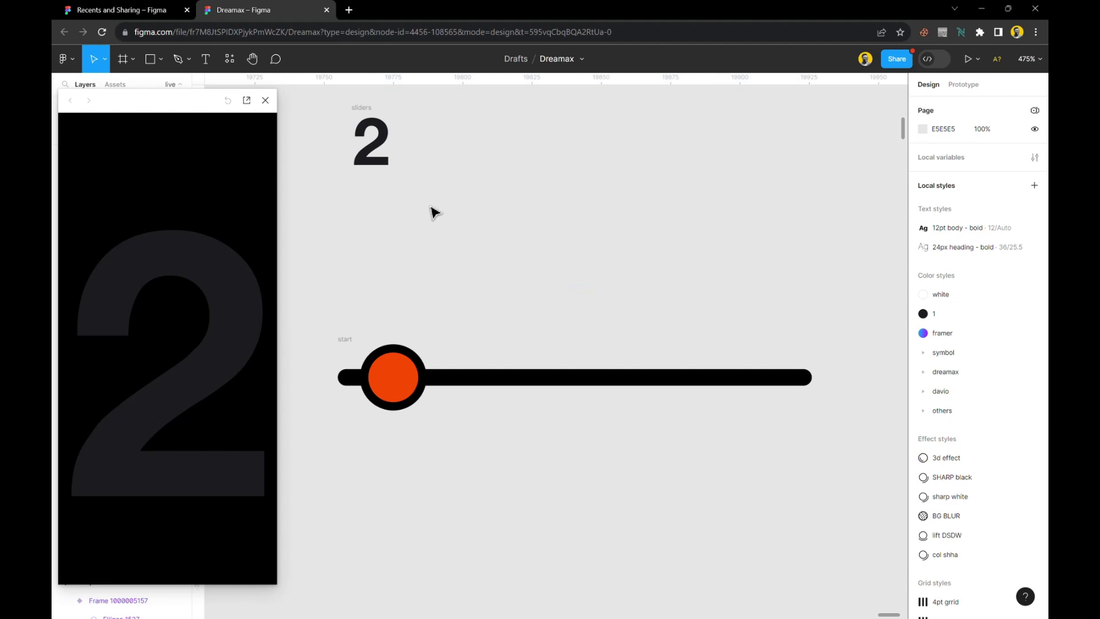
Add a 0 text beside the slider, copy it, and wrap both in auto layout
key(t)
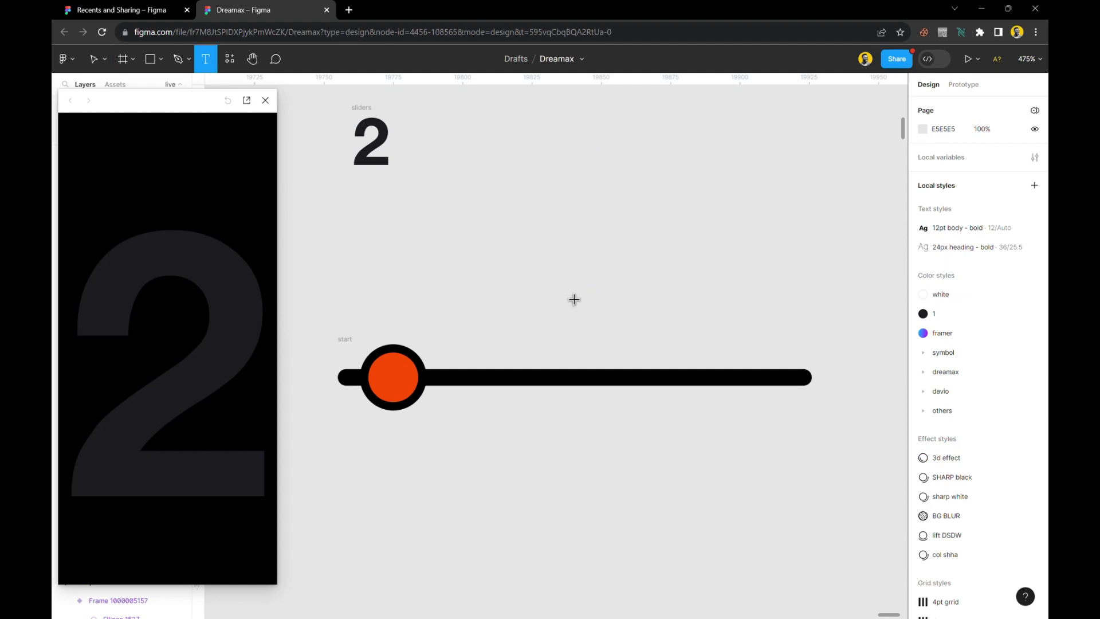
click(559, 281)
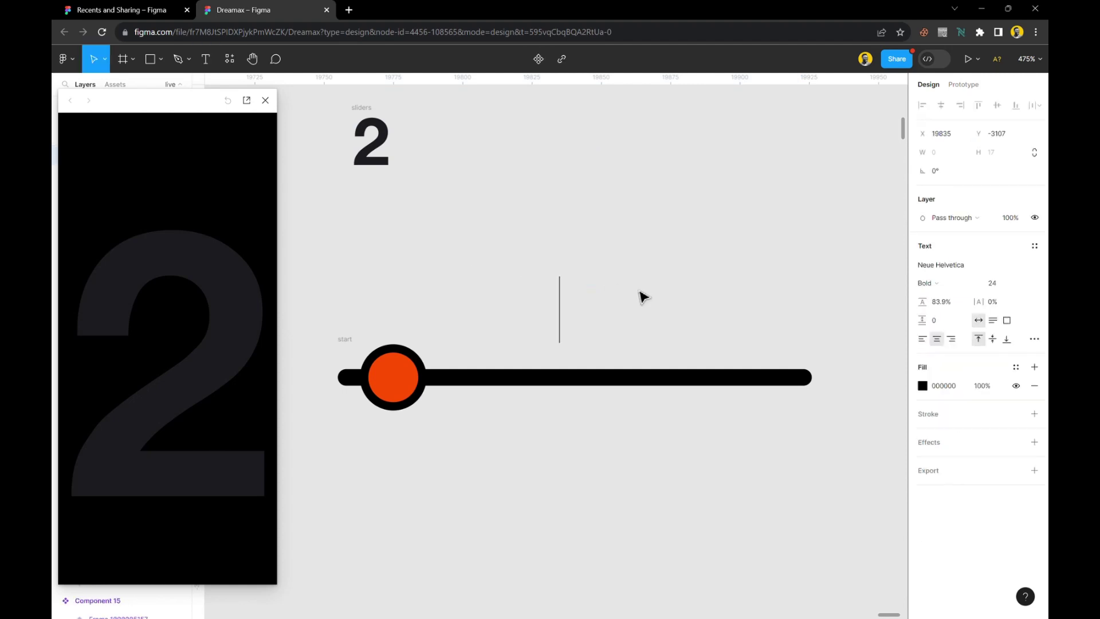
text(2)
key(BackSpace)
text(0)
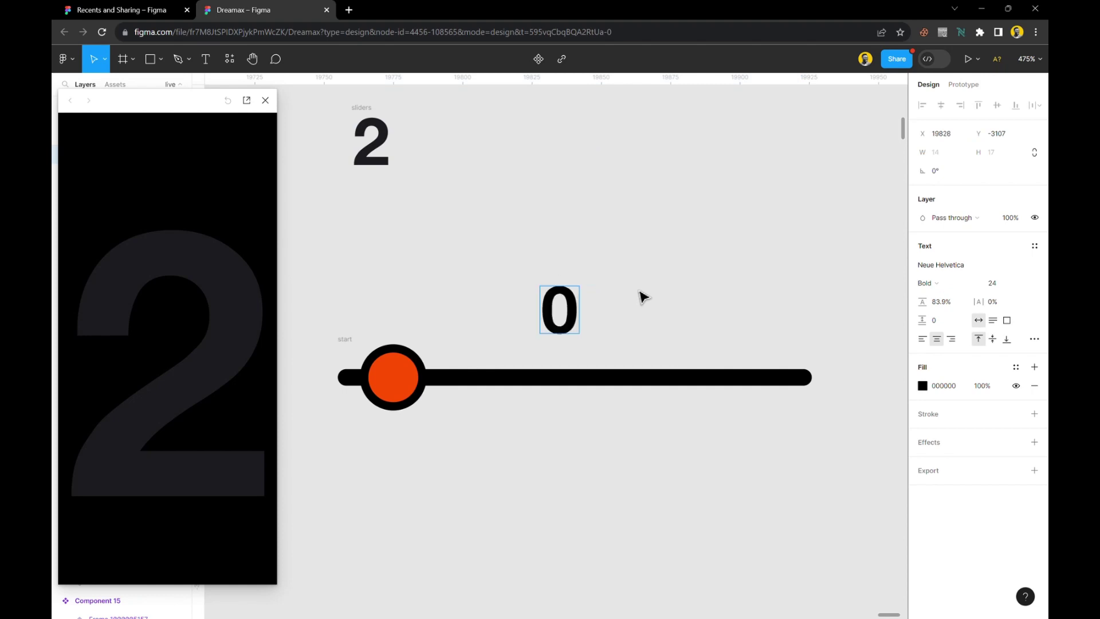
key(Escape)
drag(573, 322, 666, 317)
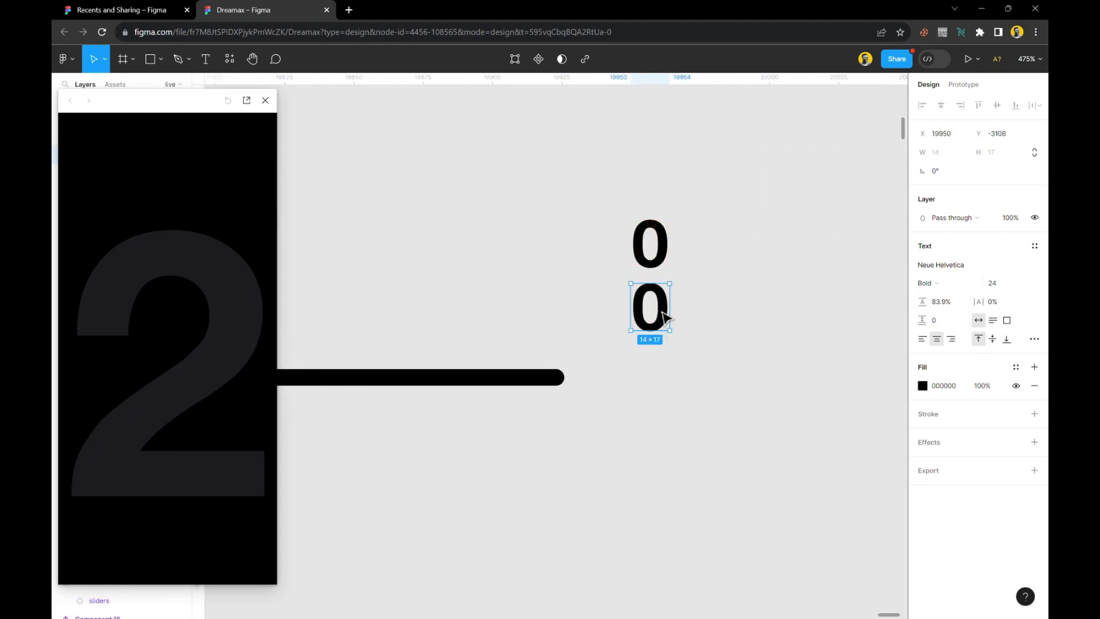
shift+click(660, 255)
click(707, 292)
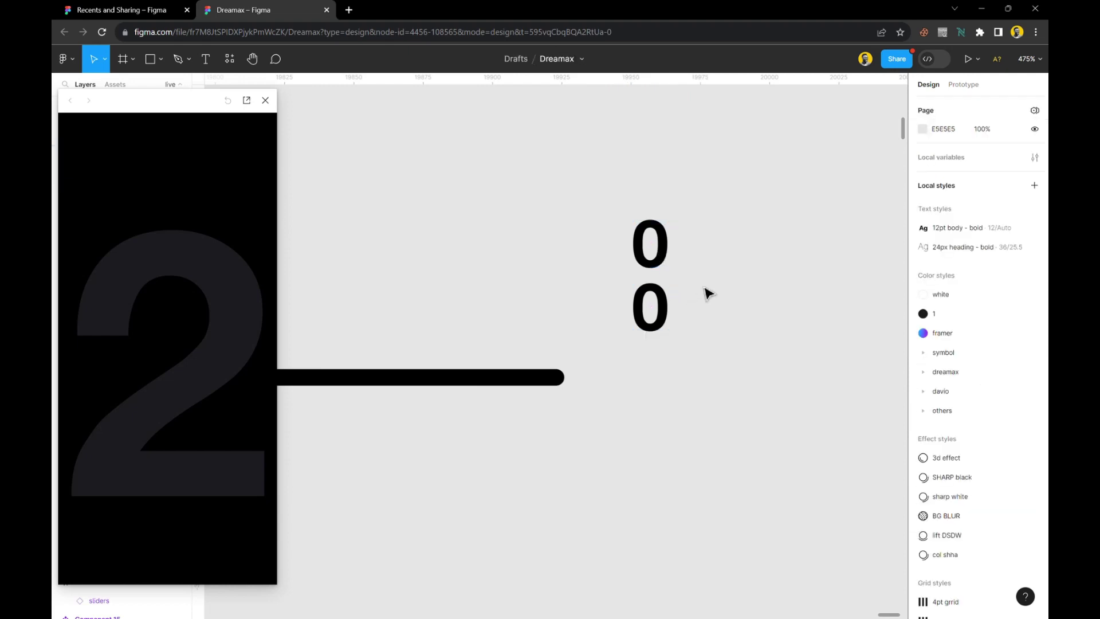
drag(711, 228, 663, 277)
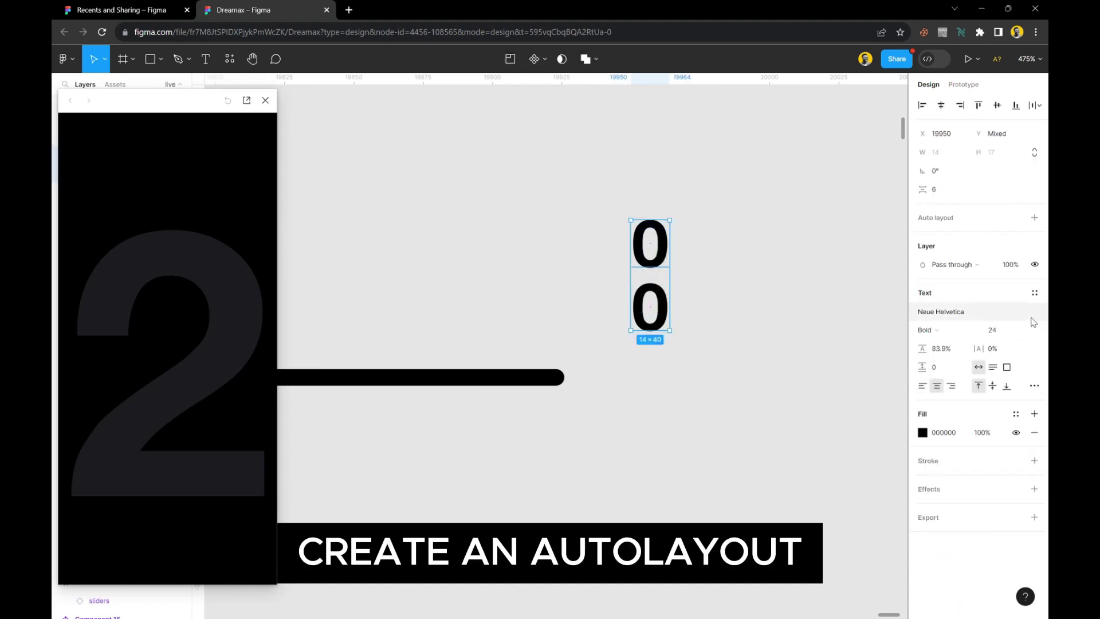
click(1034, 218)
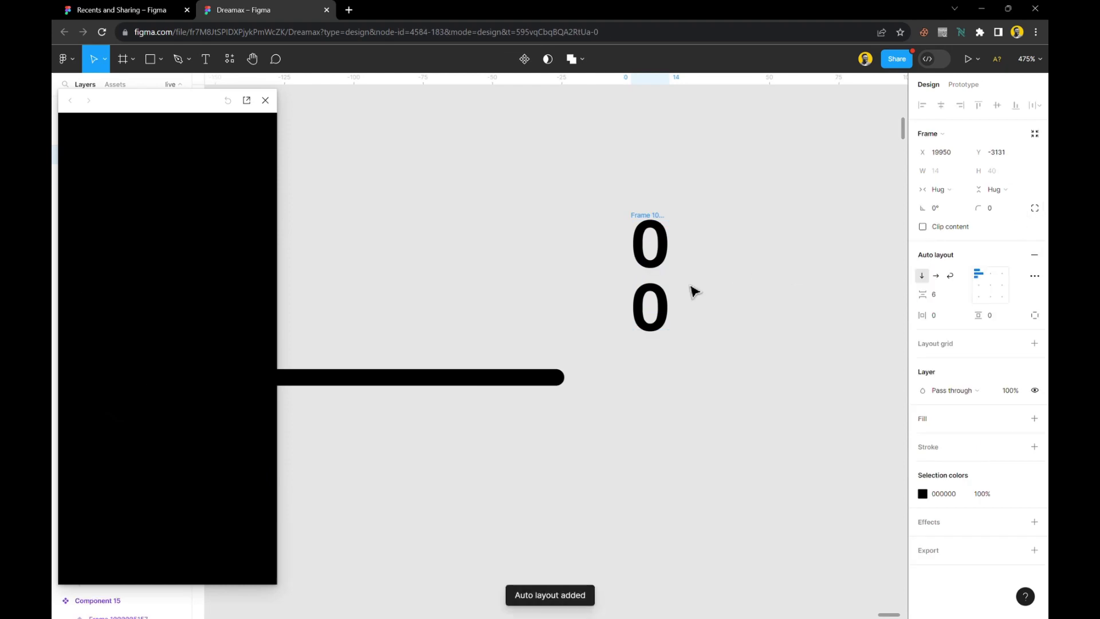
Duplicate and retype the digits so the stack reads 0, 1, 2, 3, 4, 5
click(662, 308)
text(1)
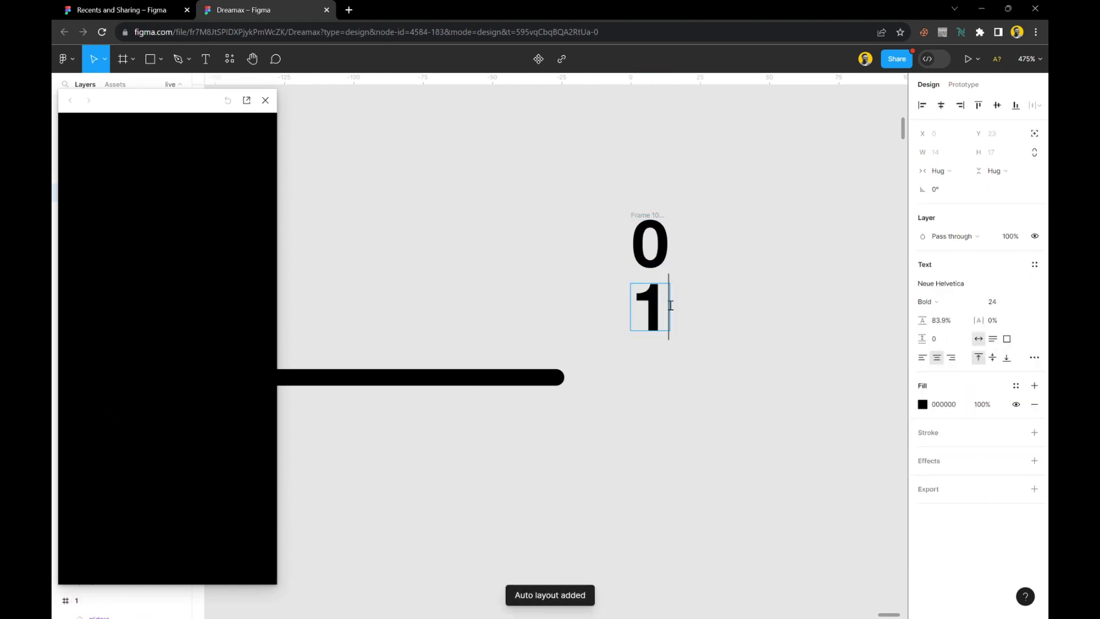
key(Escape)
key(ctrl+d)
key(ctrl+d)
key(ctrl+d)
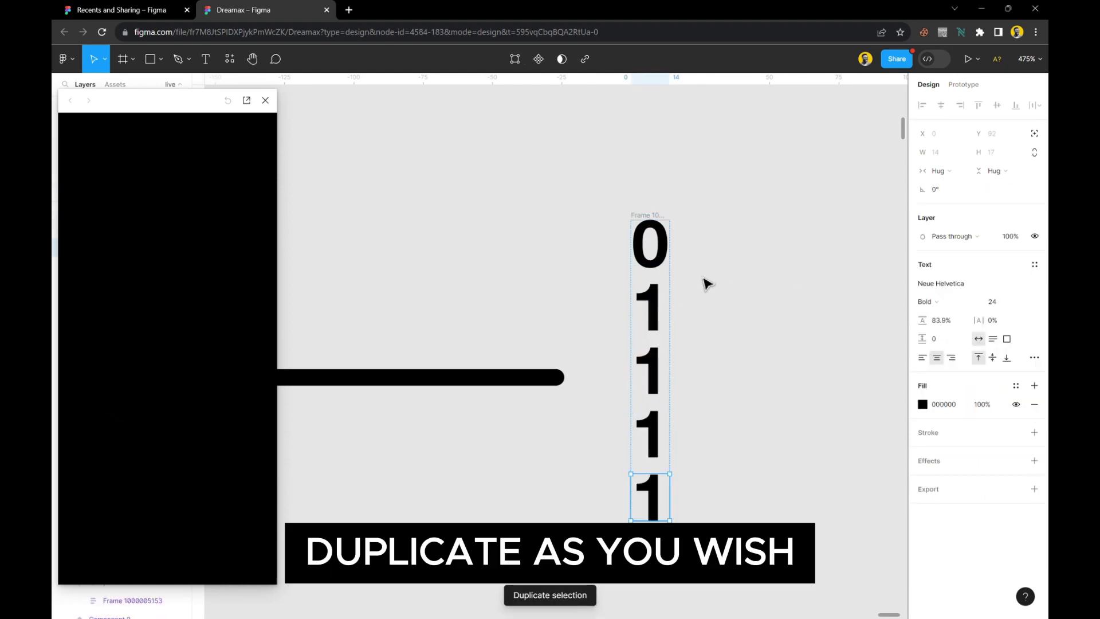
key(ctrl+d)
scroll(706, 337, down, 3)
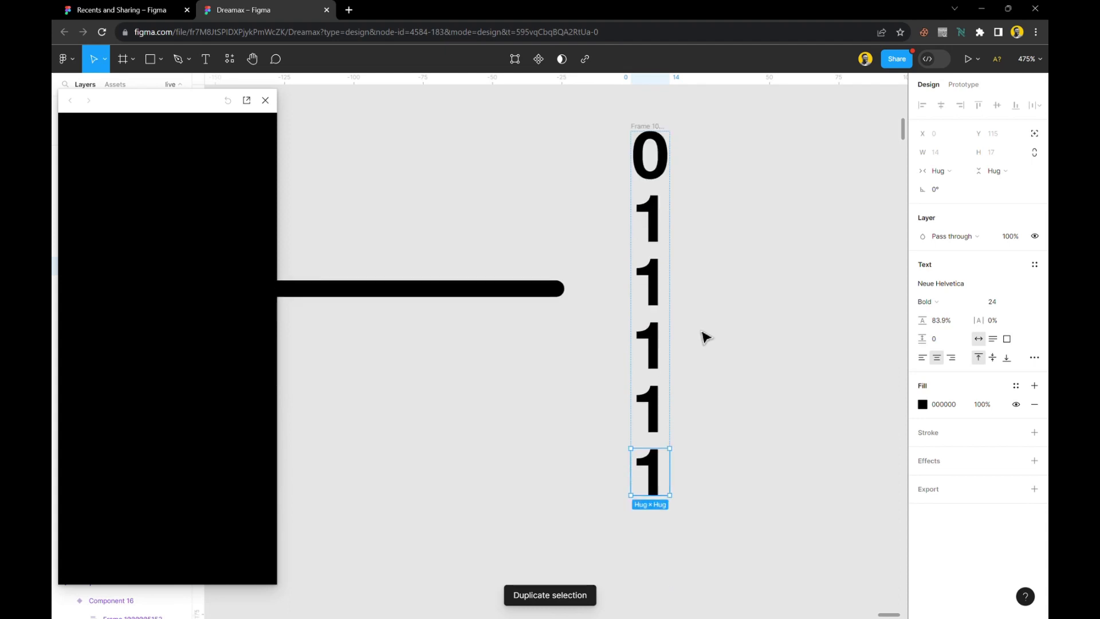
click(659, 285)
double_click(659, 285)
text(2)
click(660, 333)
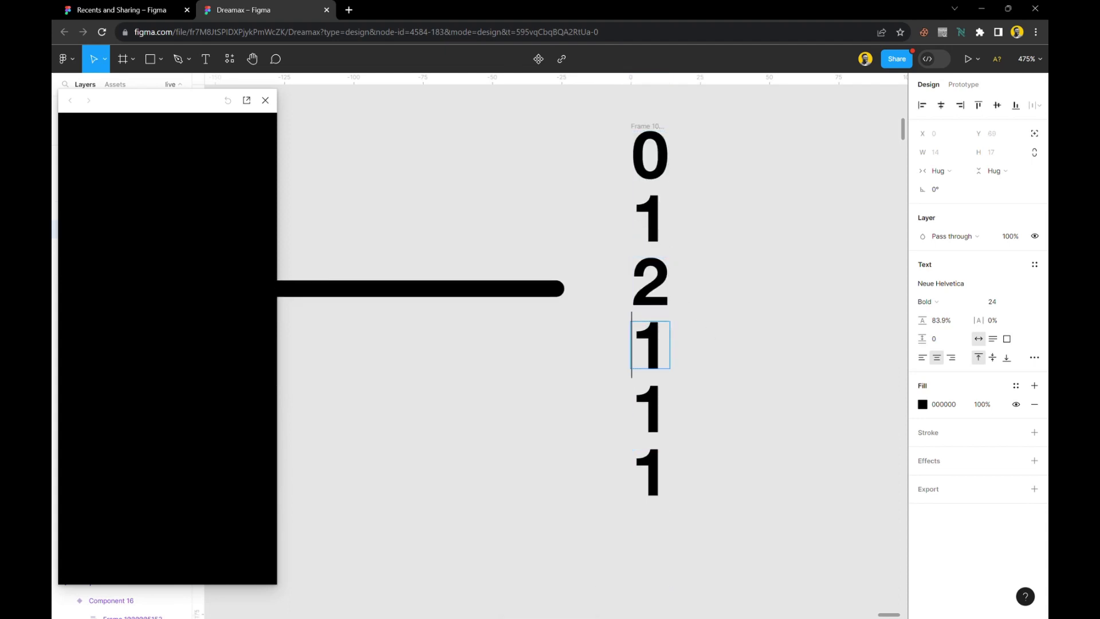
double_click(660, 334)
text(3)
double_click(651, 408)
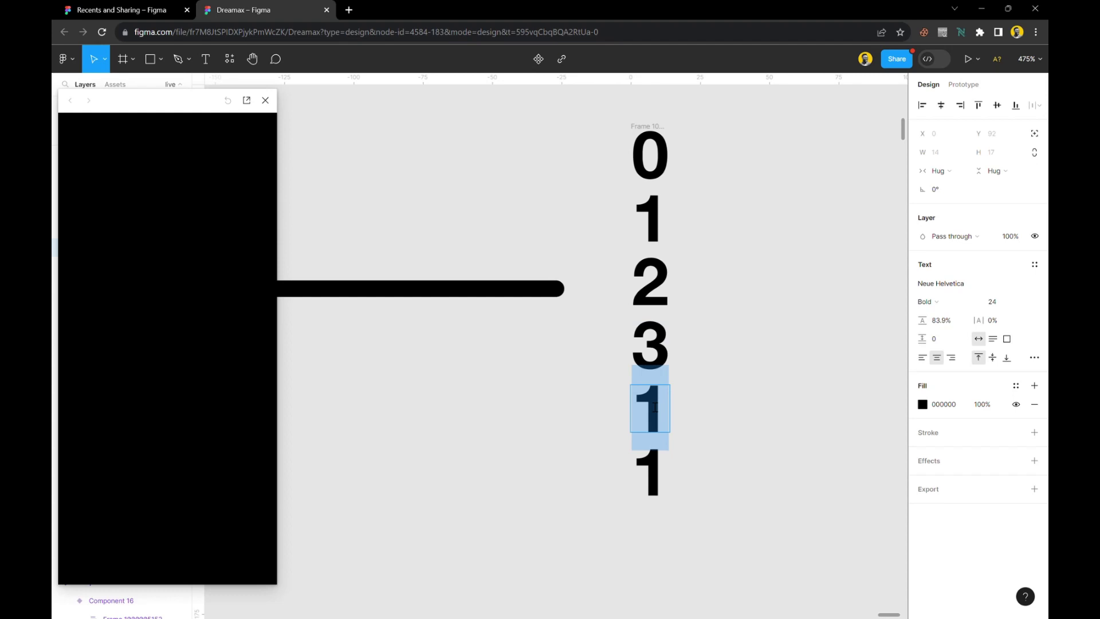
text(4)
double_click(656, 467)
text(5)
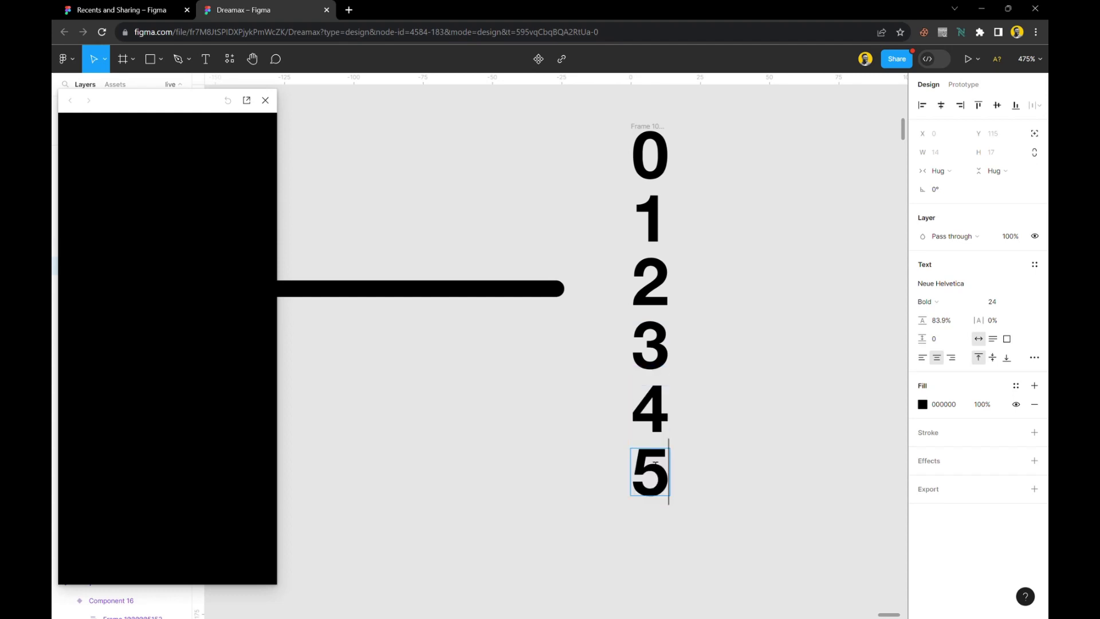
key(Escape)
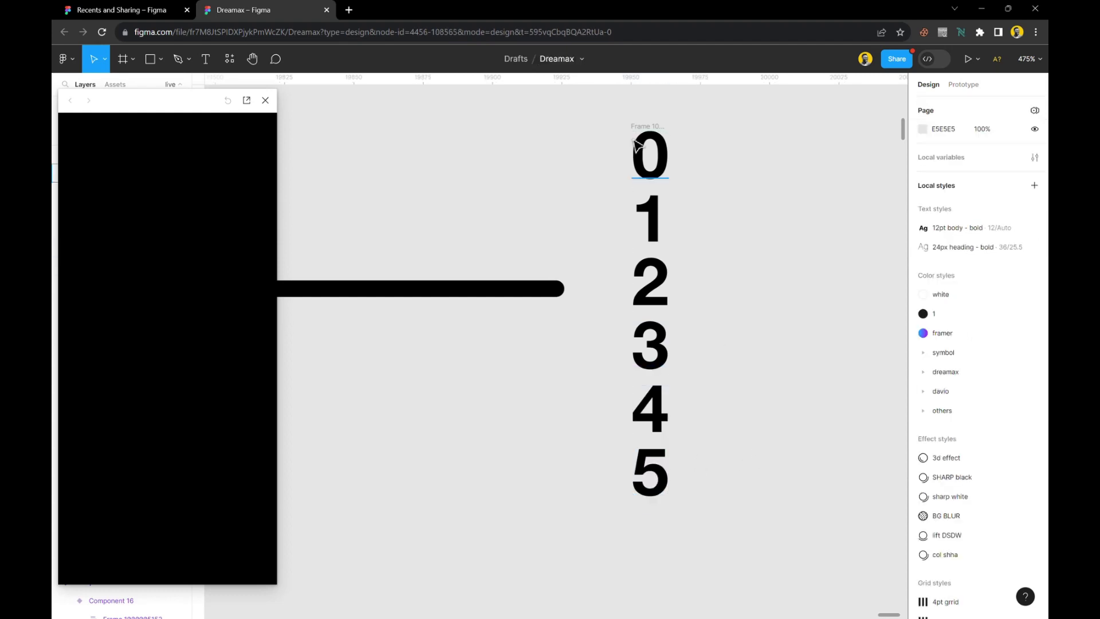
Set the digit stack's item spacing to 10
click(648, 127)
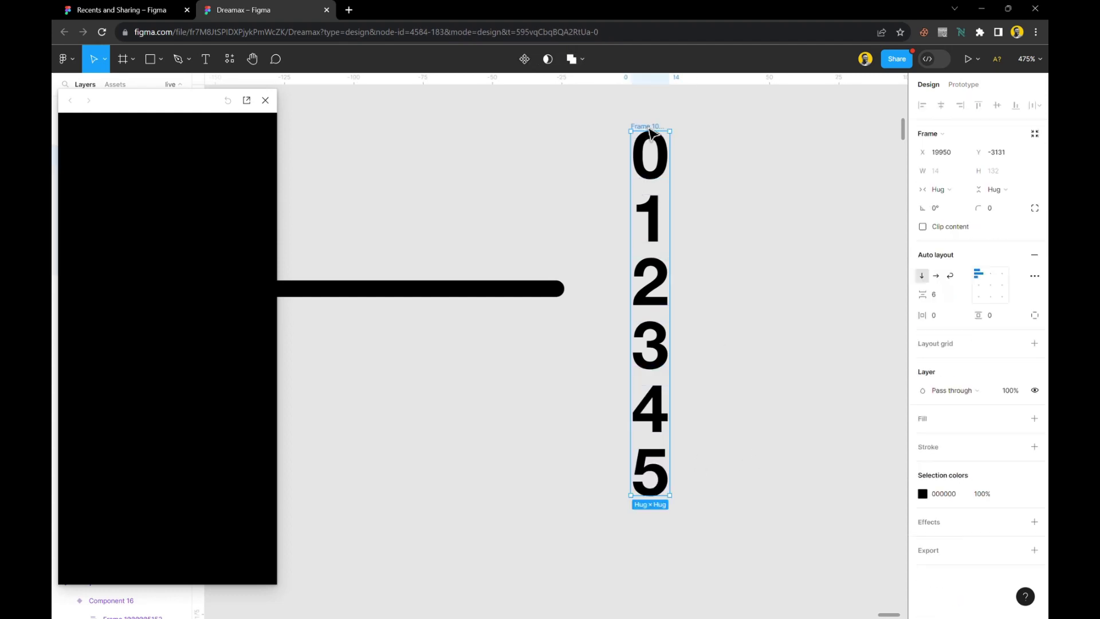
click(937, 297)
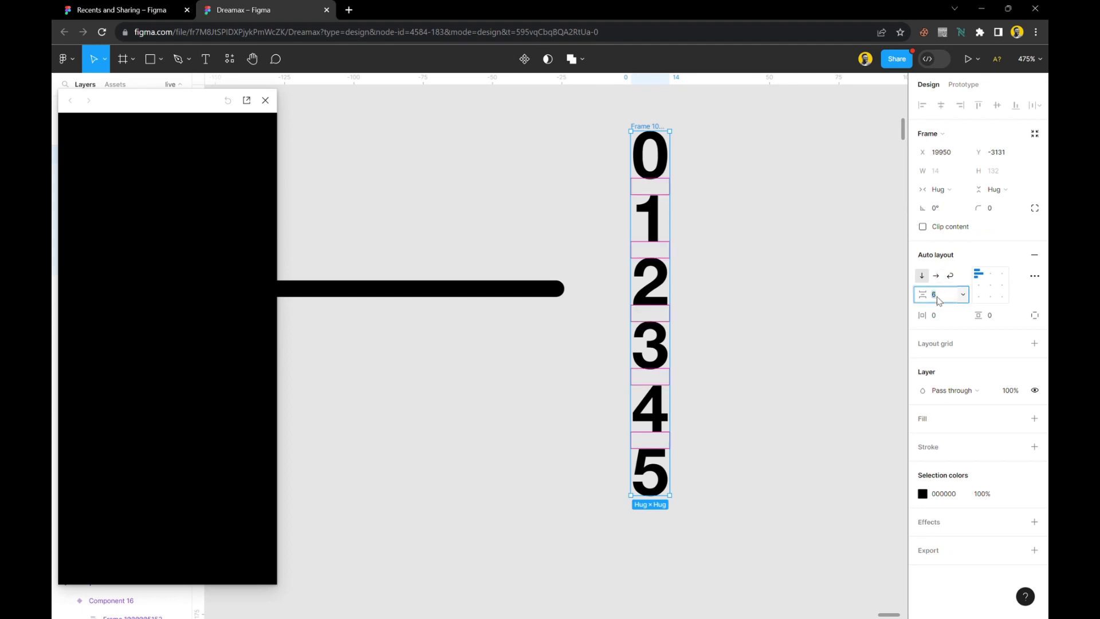
text(12)
key(Return)
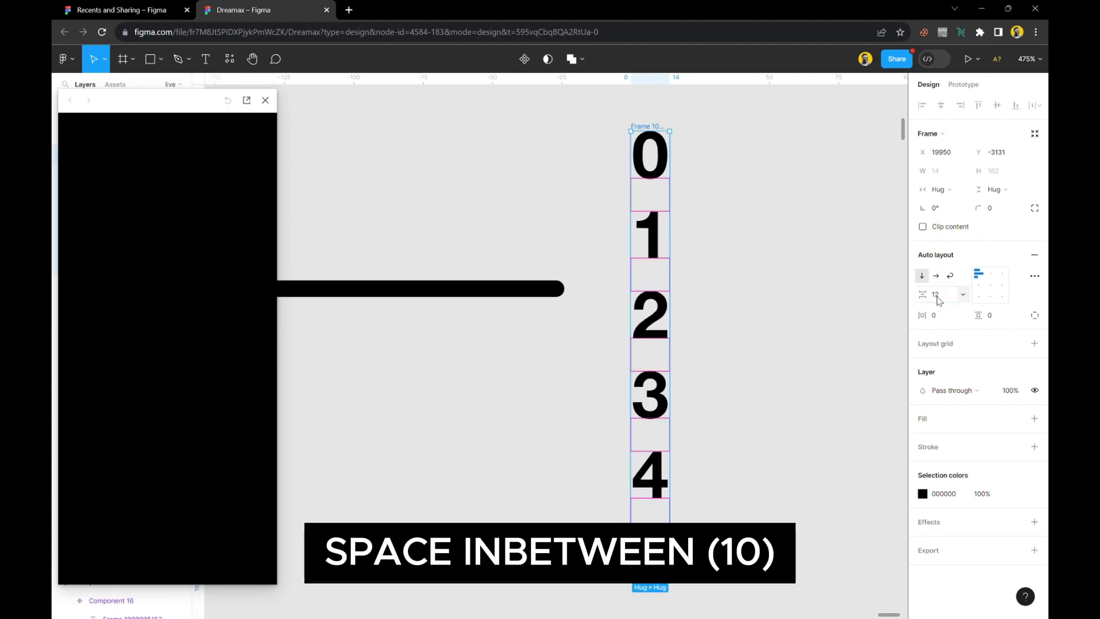
click(940, 299)
text(10)
key(Return)
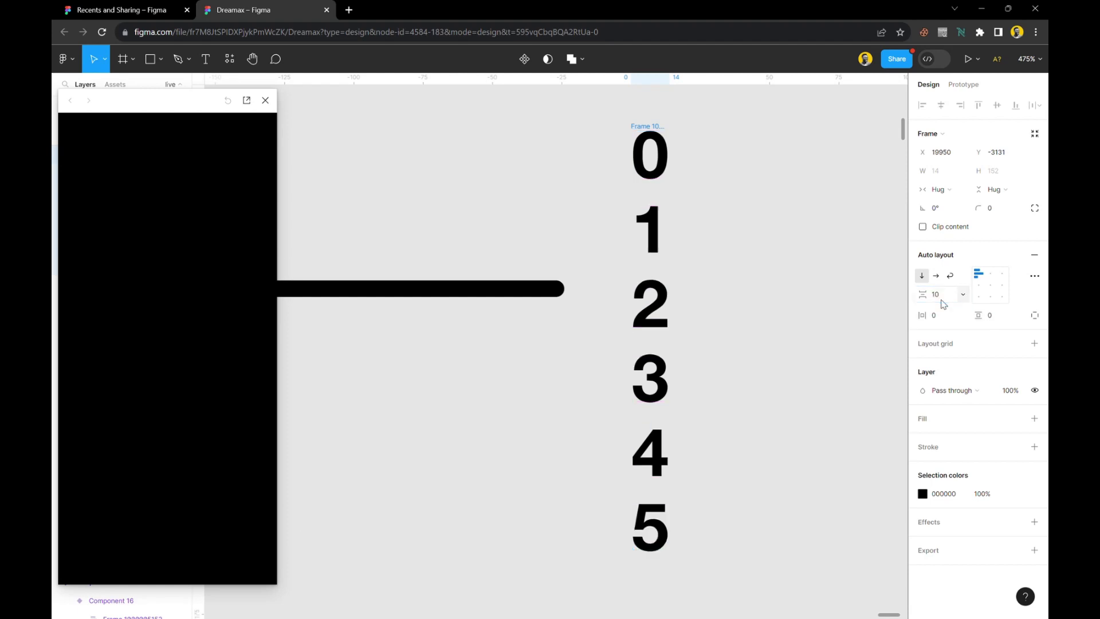
click(771, 251)
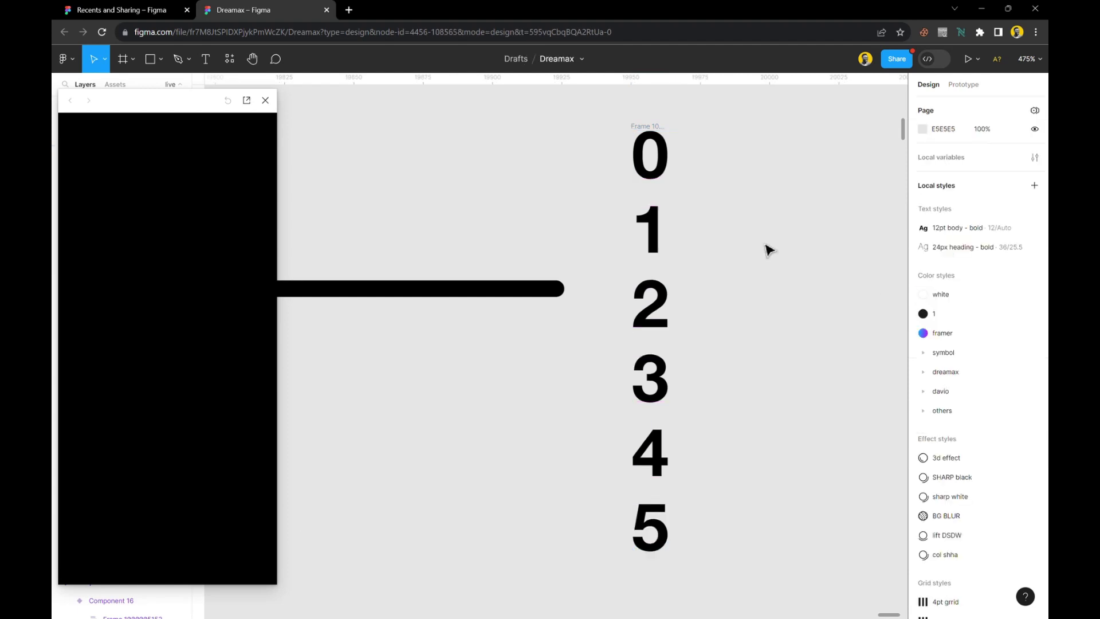
click(657, 132)
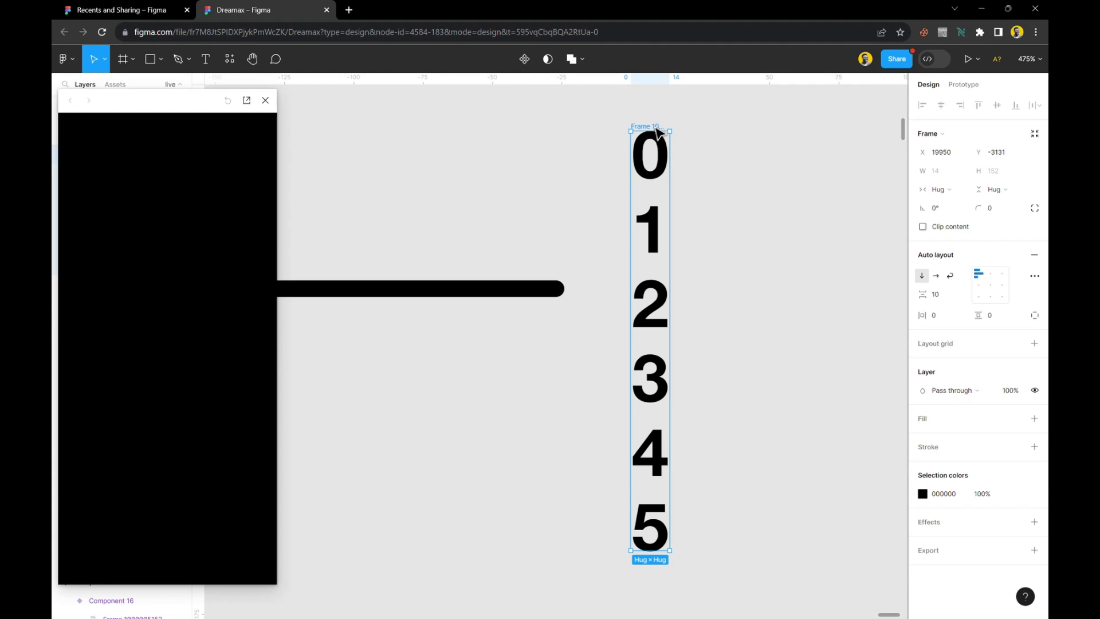
Wrap the digit stack in a frame with Clip content, shrunk so only 0 shows
scroll(759, 200, left, 1)
scroll(759, 200, left, 2)
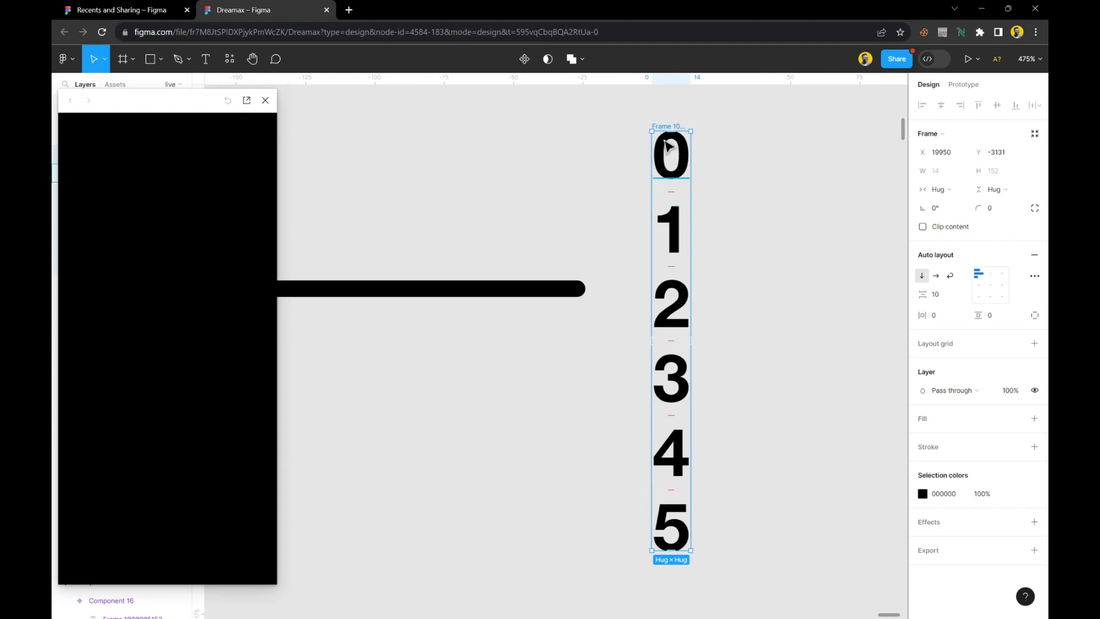
right_click(688, 175)
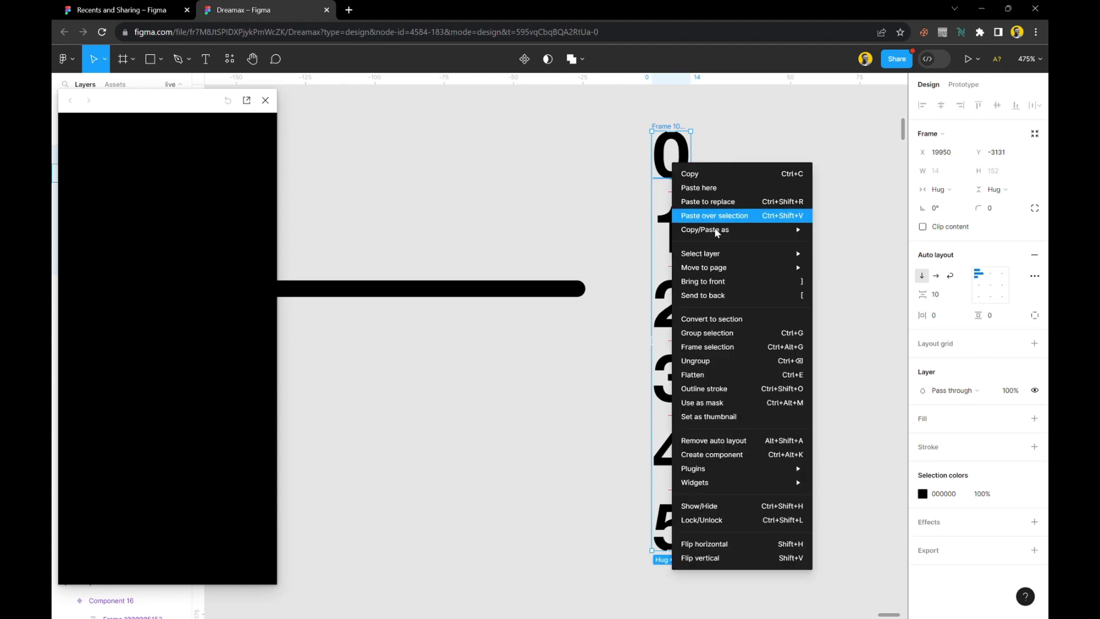
click(729, 352)
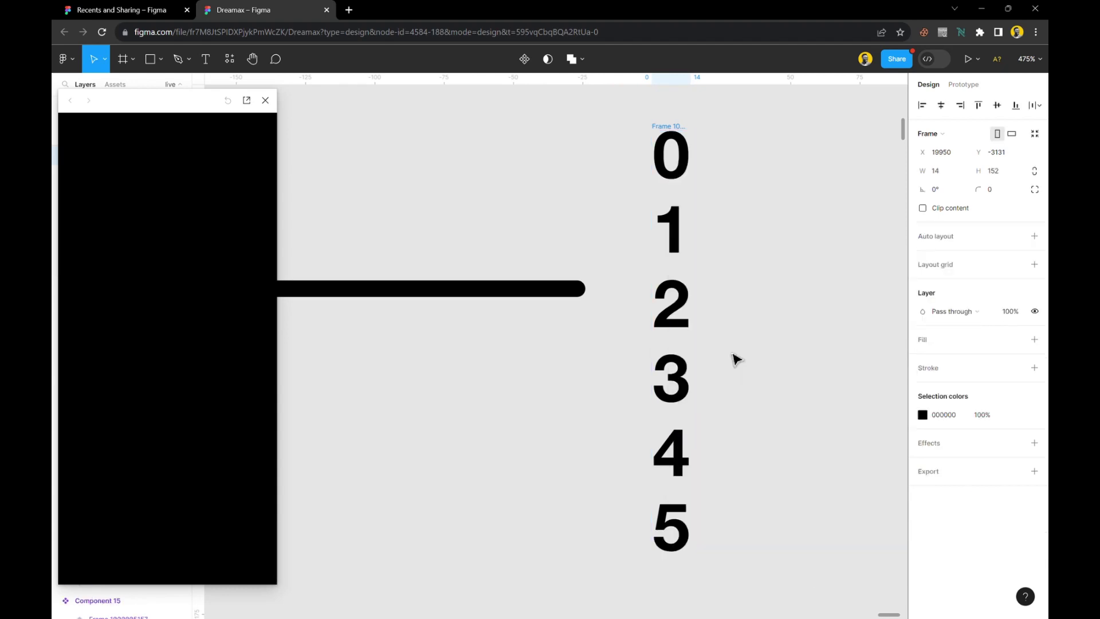
drag(673, 547, 672, 396)
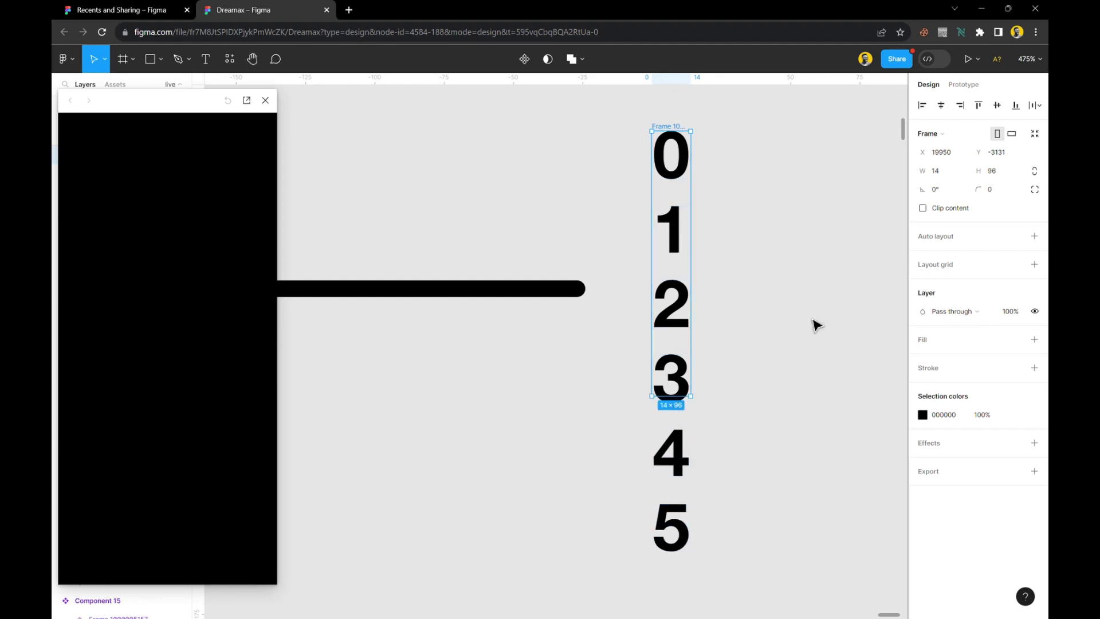
click(946, 209)
drag(685, 408, 686, 196)
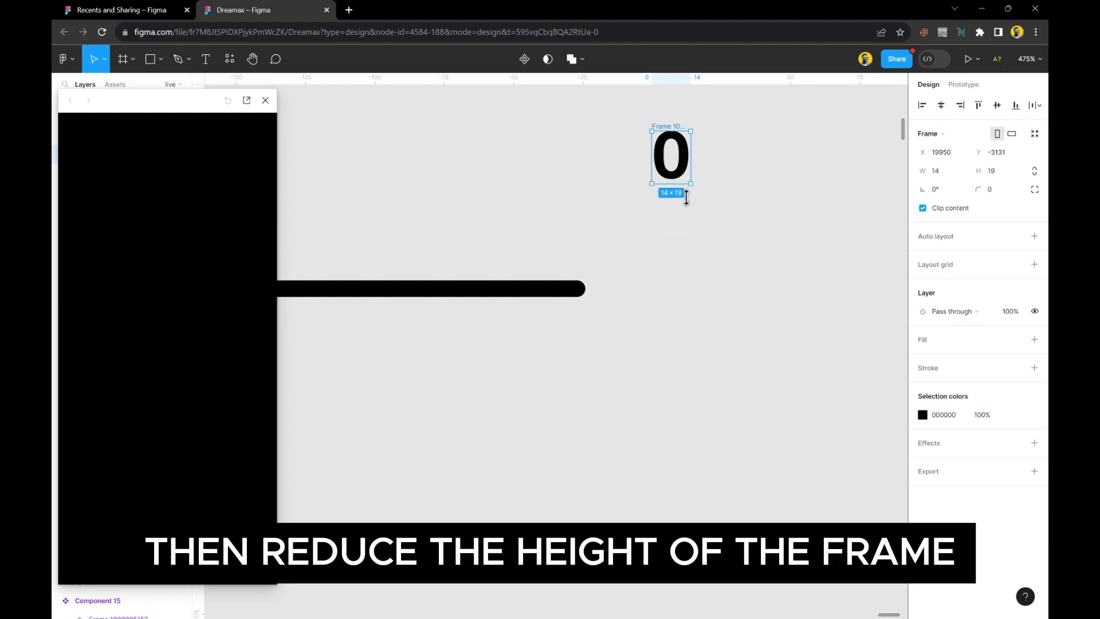
Rename the clipping frame to 'starts'
scroll(688, 154, up, 5)
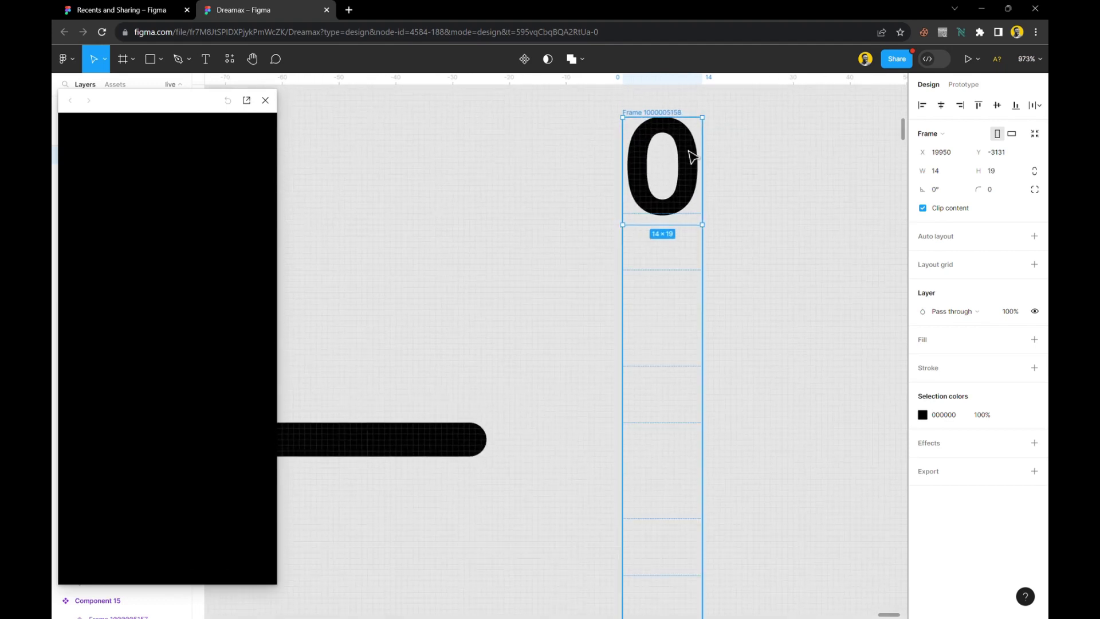
click(692, 156)
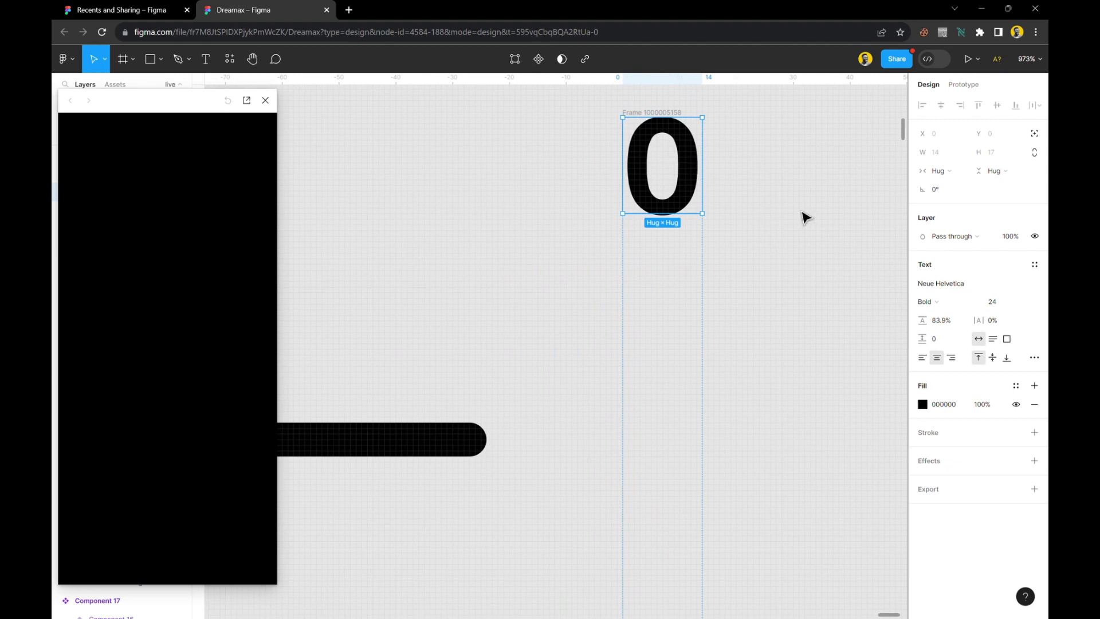
click(803, 216)
click(686, 164)
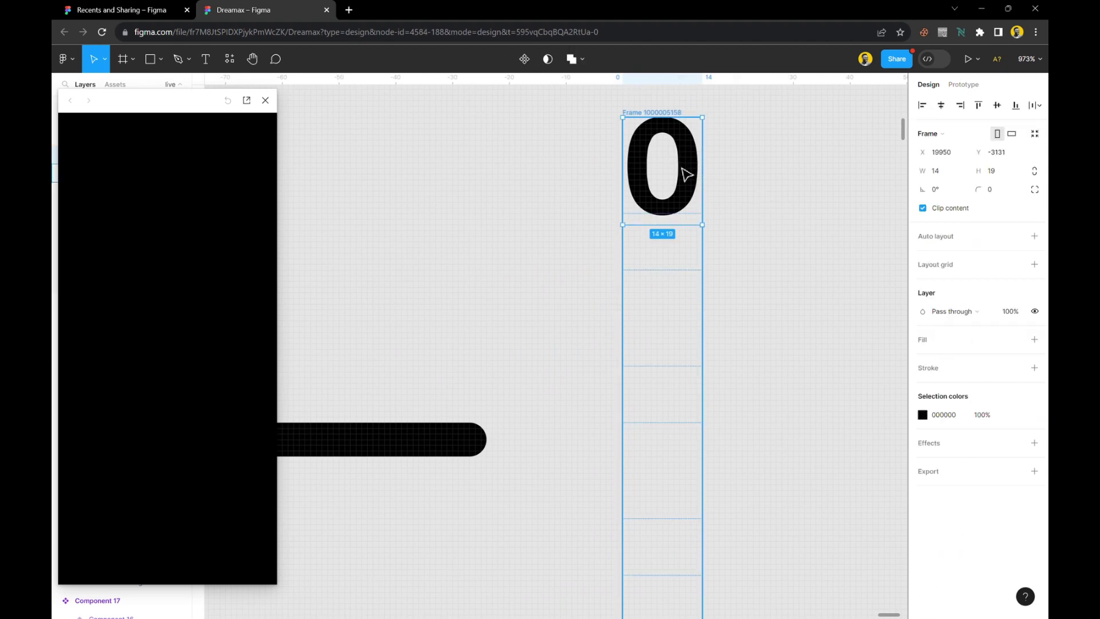
key(shift+a)
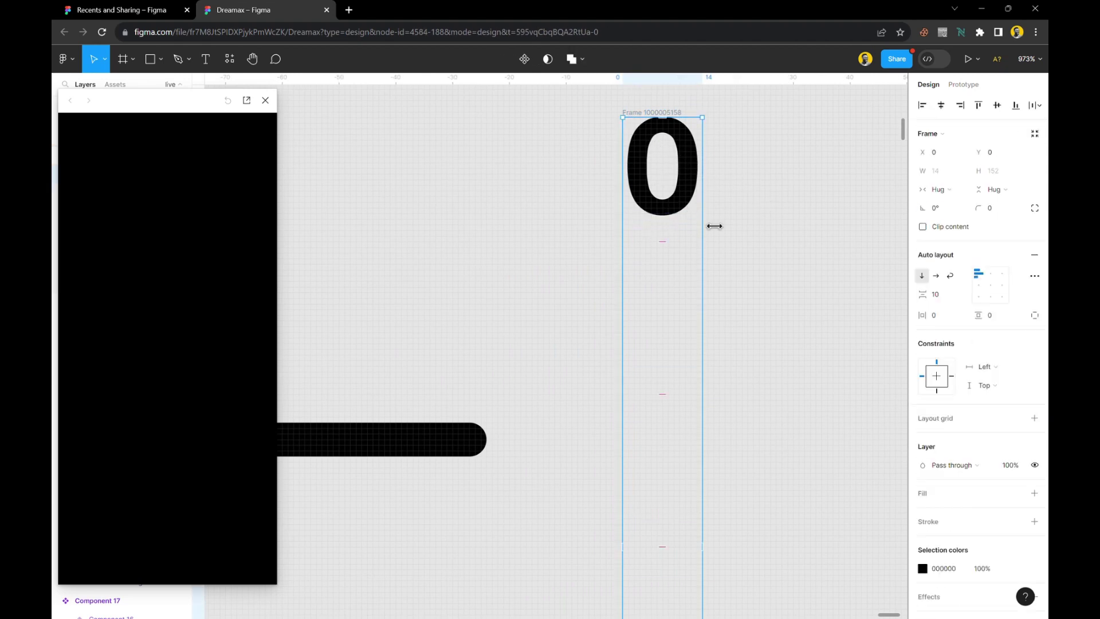
click(808, 216)
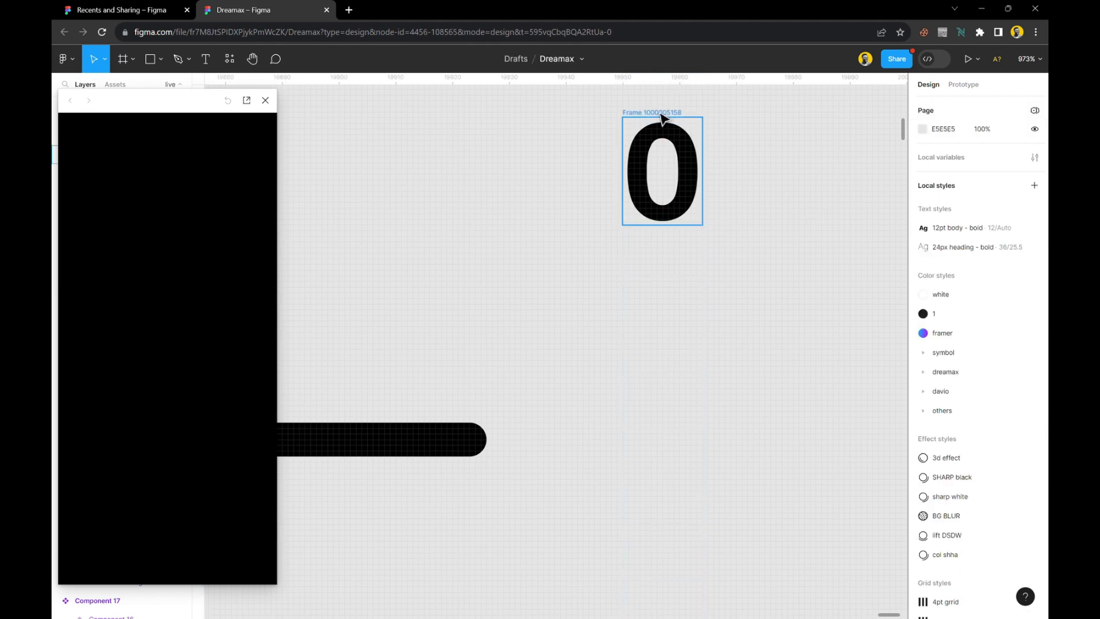
double_click(661, 113)
text(starts)
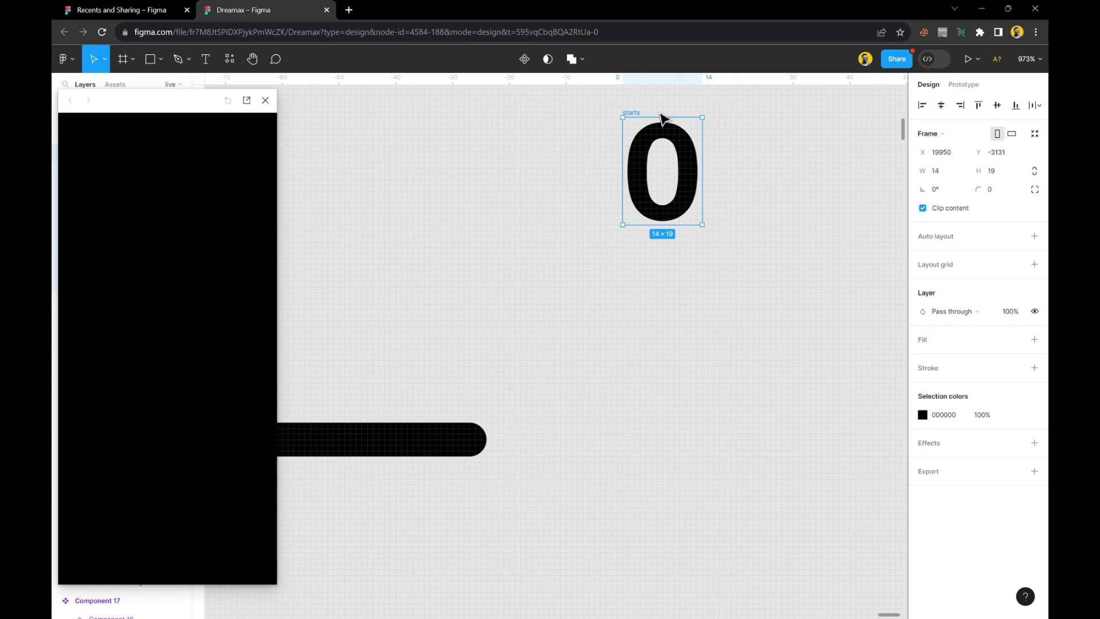
Move the starts 0 frame directly above the start slider track
drag(691, 172, 612, 234)
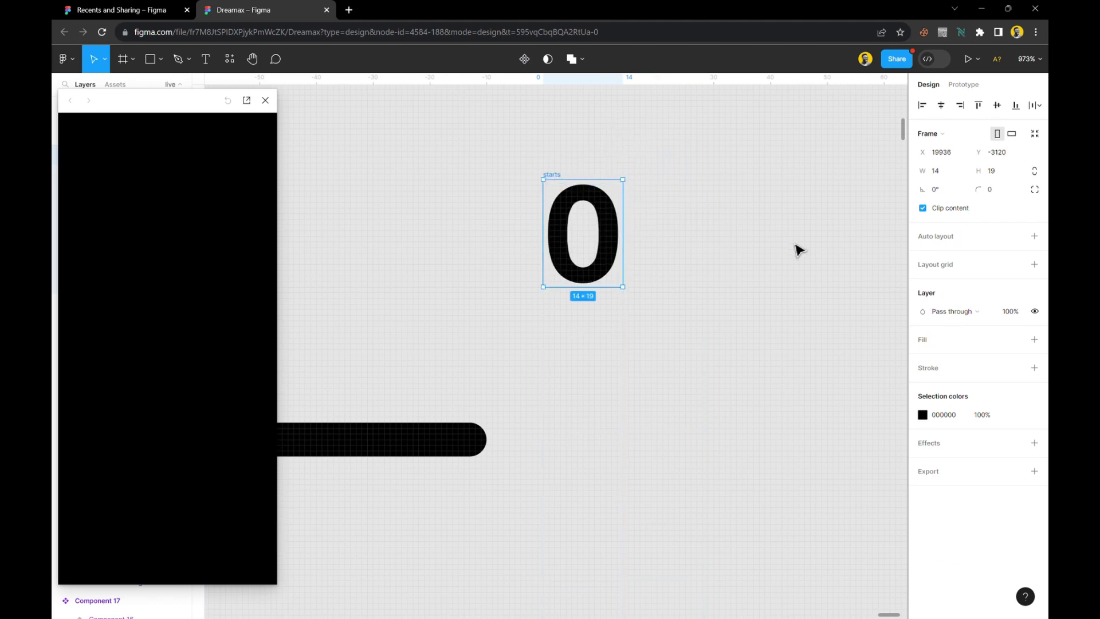
scroll(776, 285, down, 4)
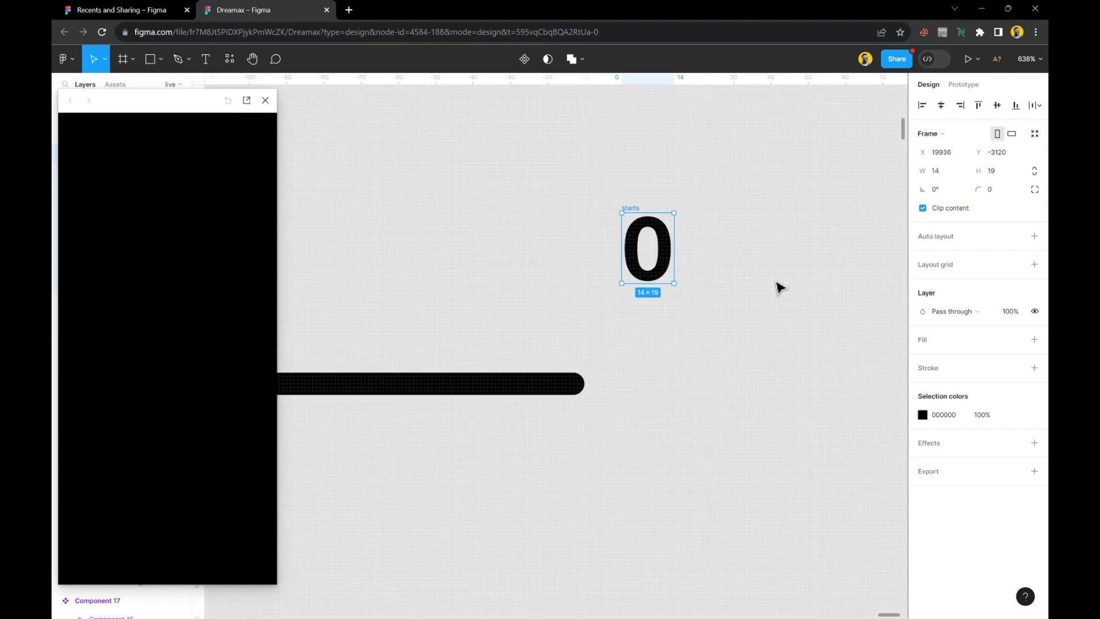
scroll(775, 289, left, 5)
drag(892, 264, 516, 292)
scroll(604, 300, left, 5)
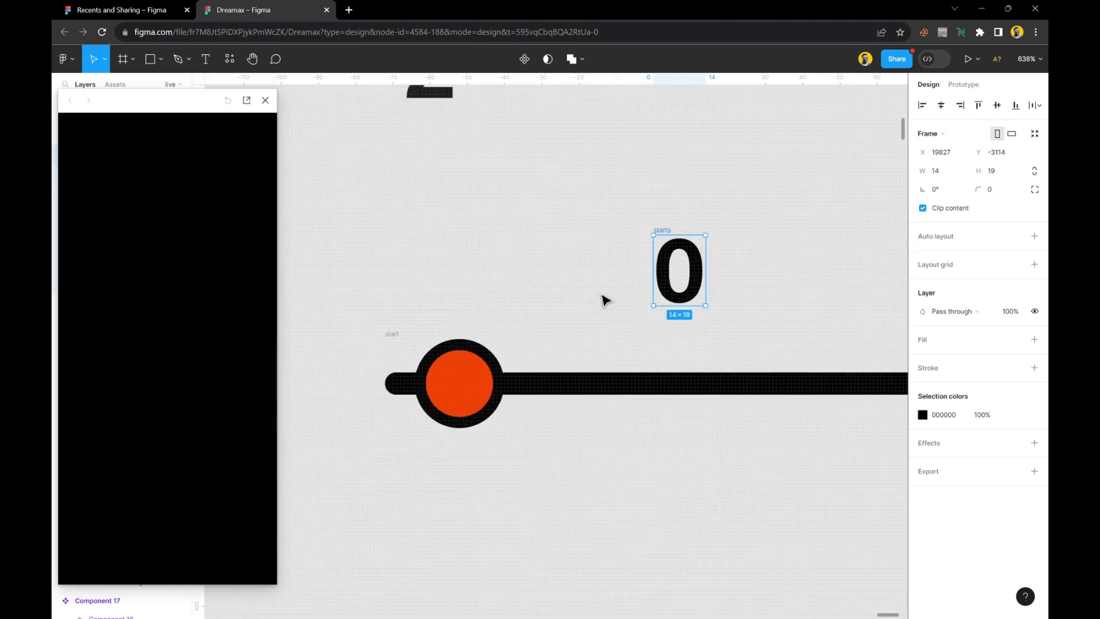
scroll(433, 245, right, 1)
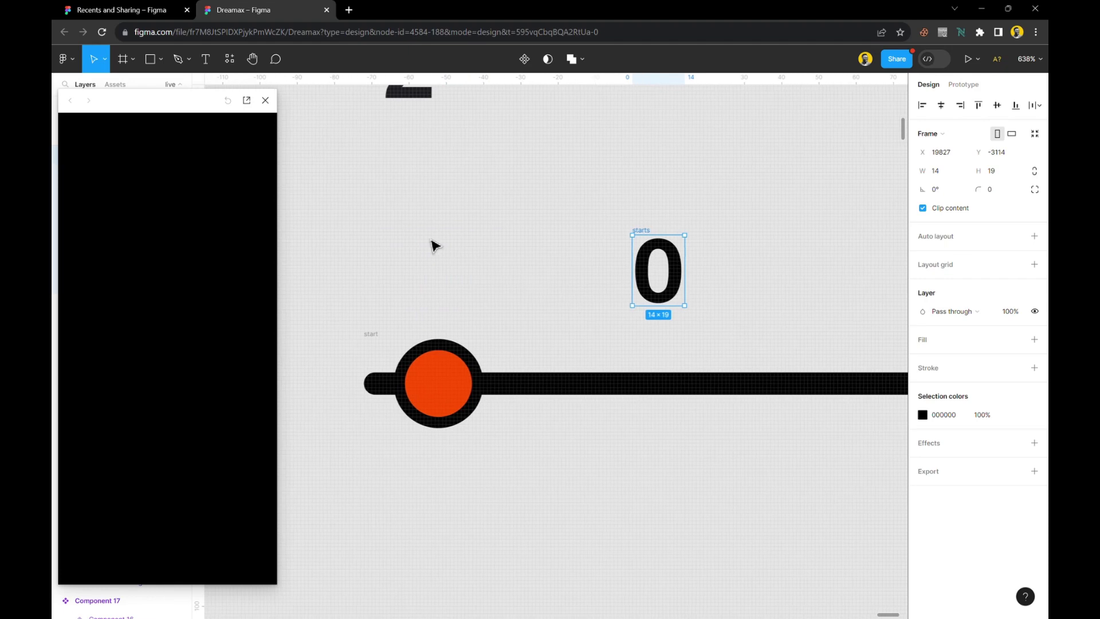
Close the preview popup, delete the leftover sliders frame, and select starts with start
click(266, 100)
scroll(449, 254, right, 10)
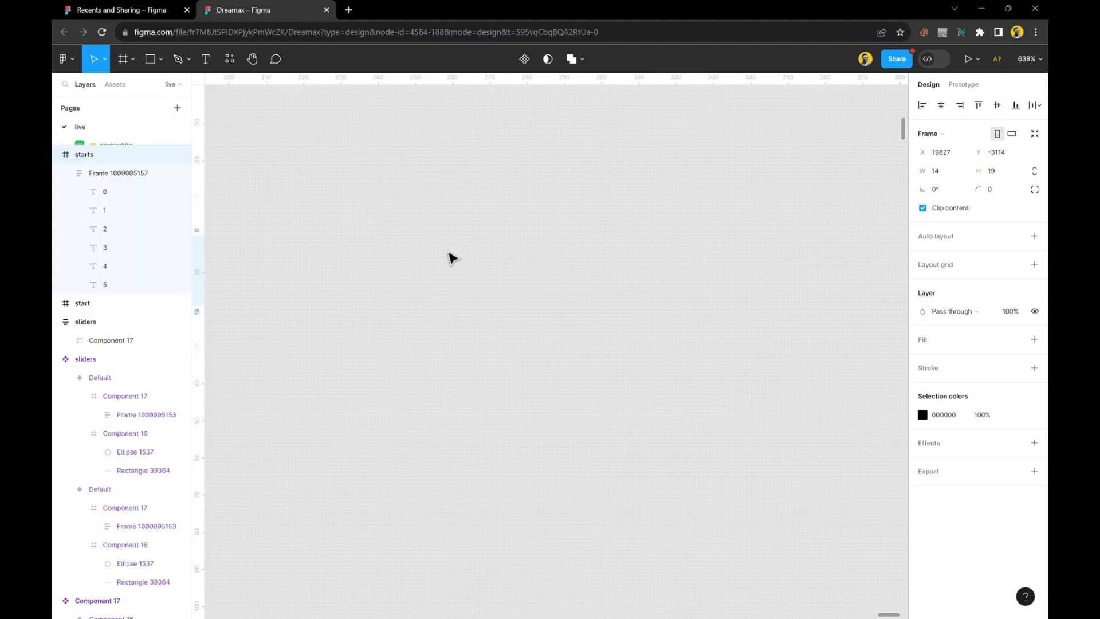
scroll(453, 258, left, 10)
scroll(452, 258, left, 3)
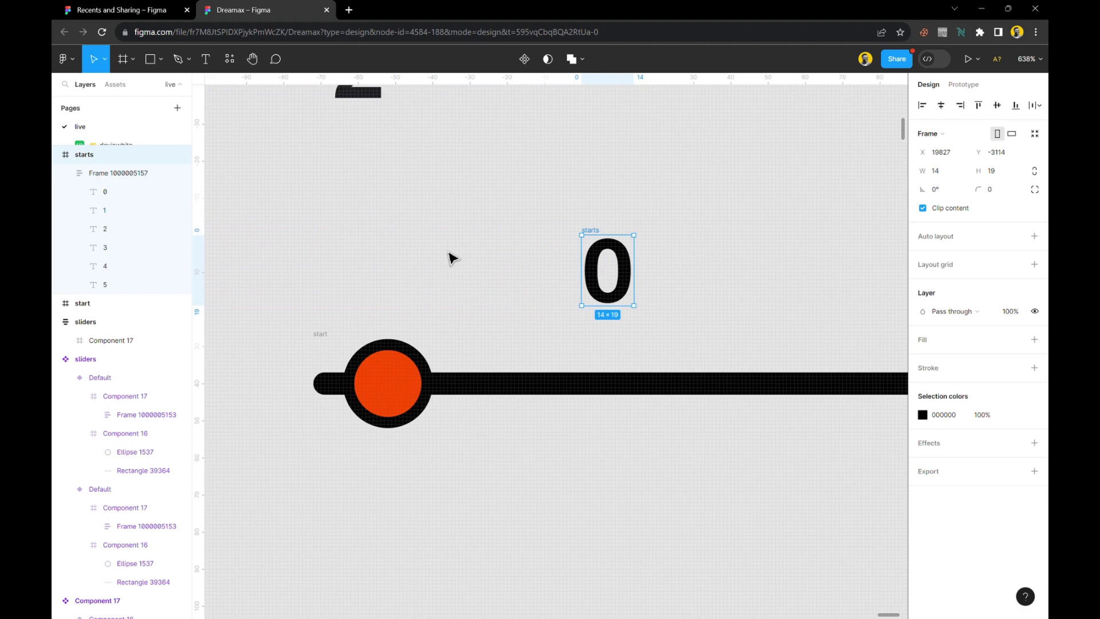
scroll(453, 258, right, 2)
scroll(453, 258, left, 1)
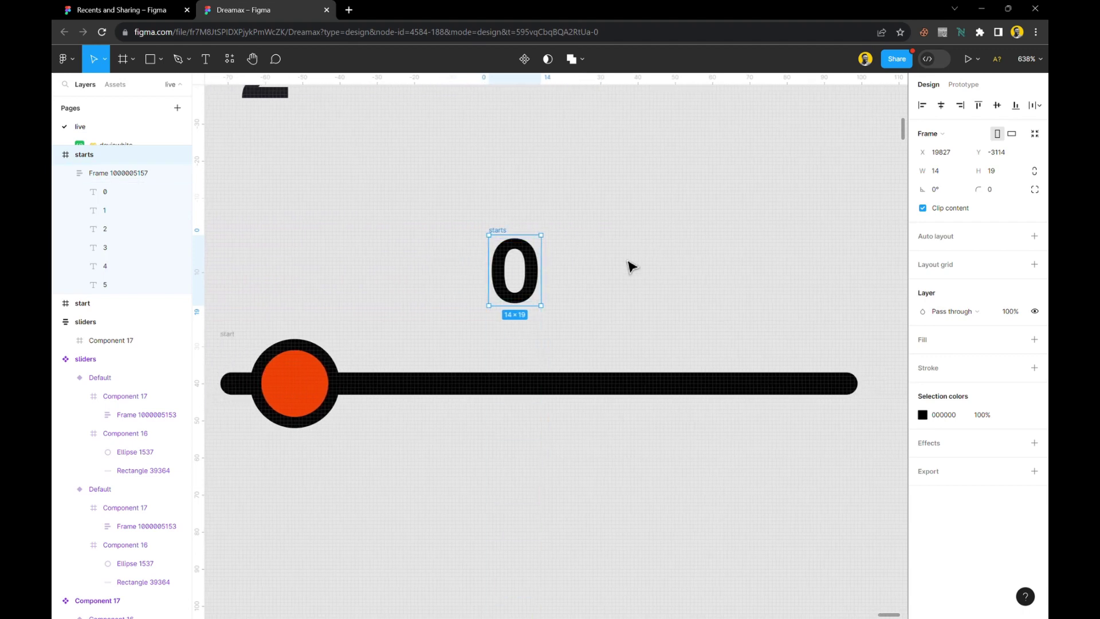
scroll(628, 265, down, 2)
click(310, 111)
key(Delete)
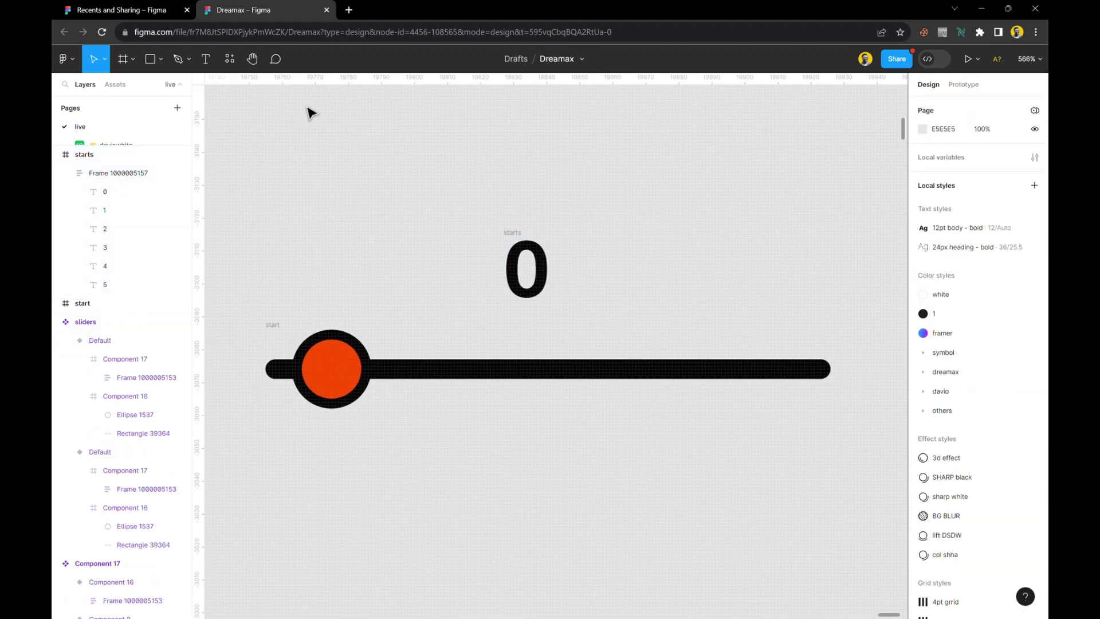
drag(234, 213, 851, 436)
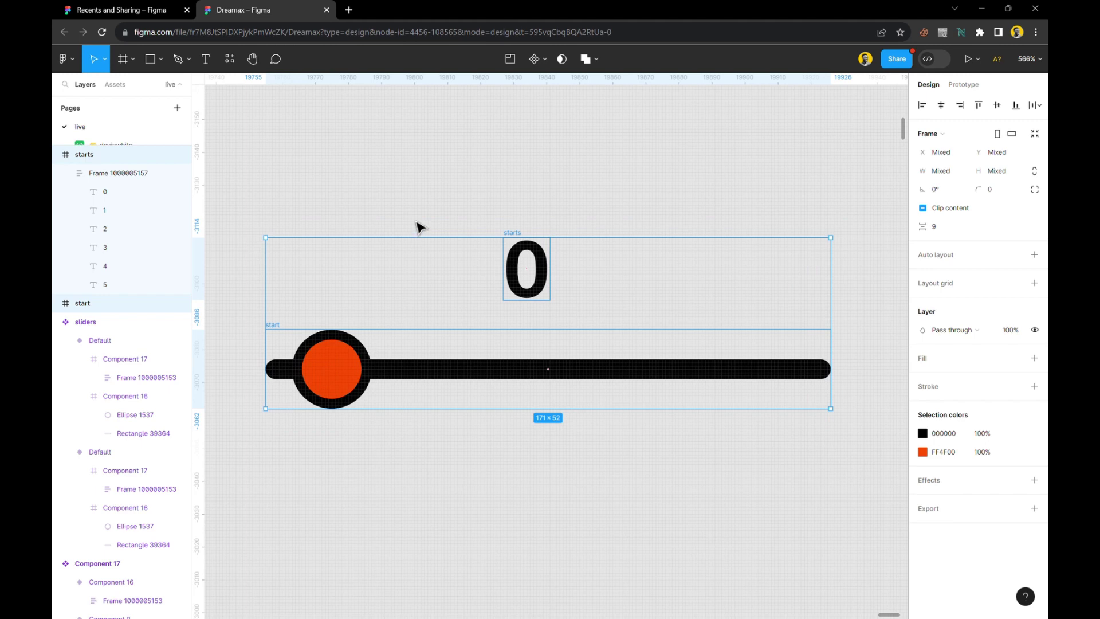
Frame starts and start together at 171 × 52, duplicate it, and select the copy's knob
right_click(425, 298)
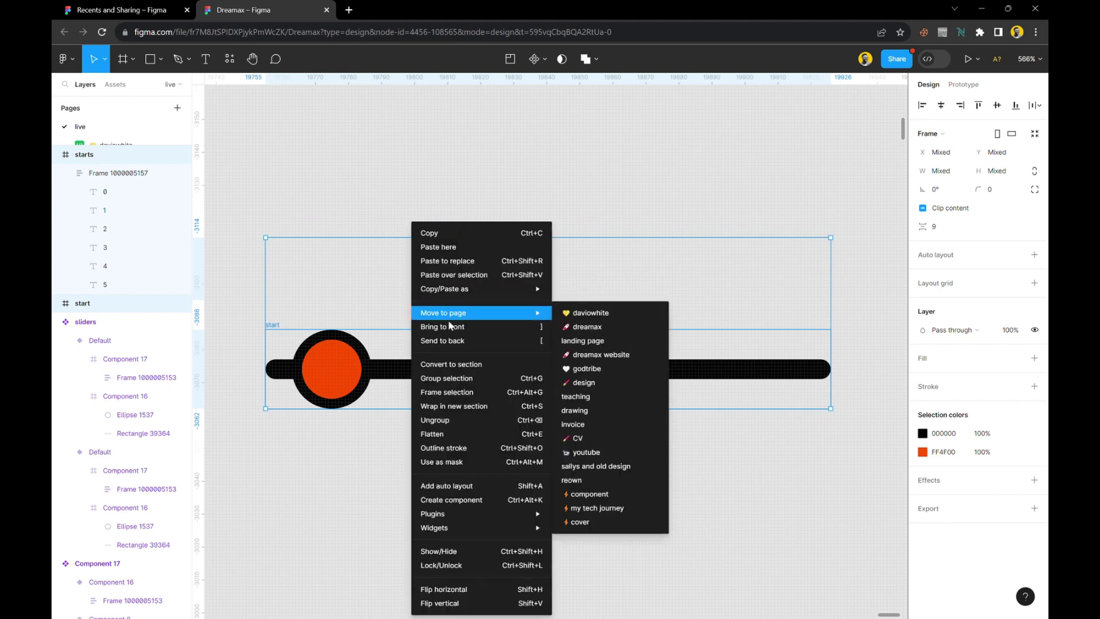
click(458, 399)
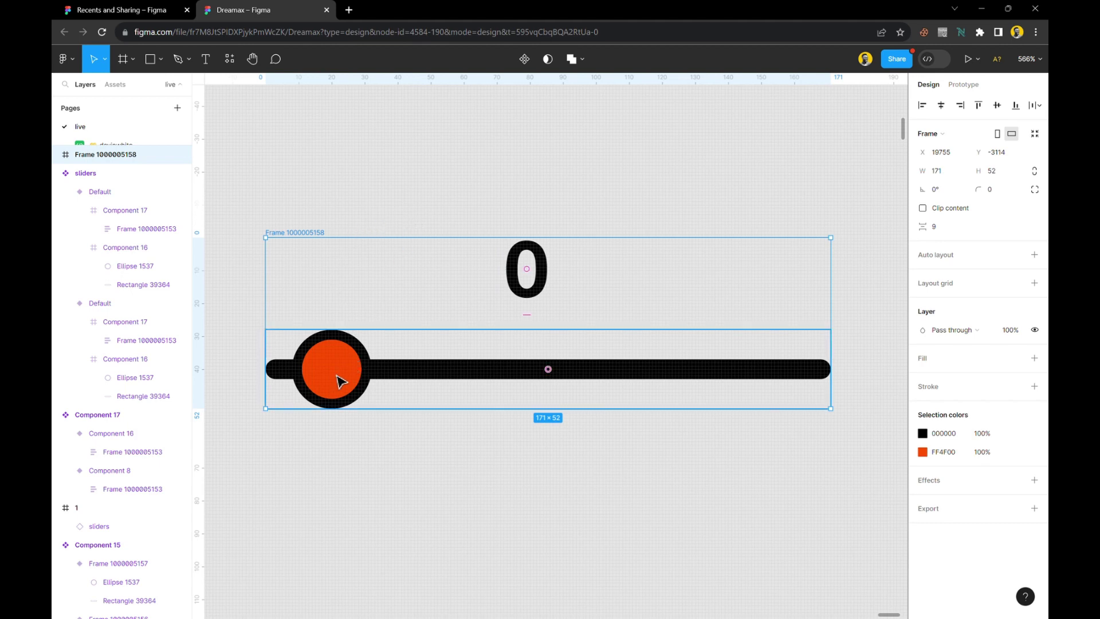
key(ctrl+d)
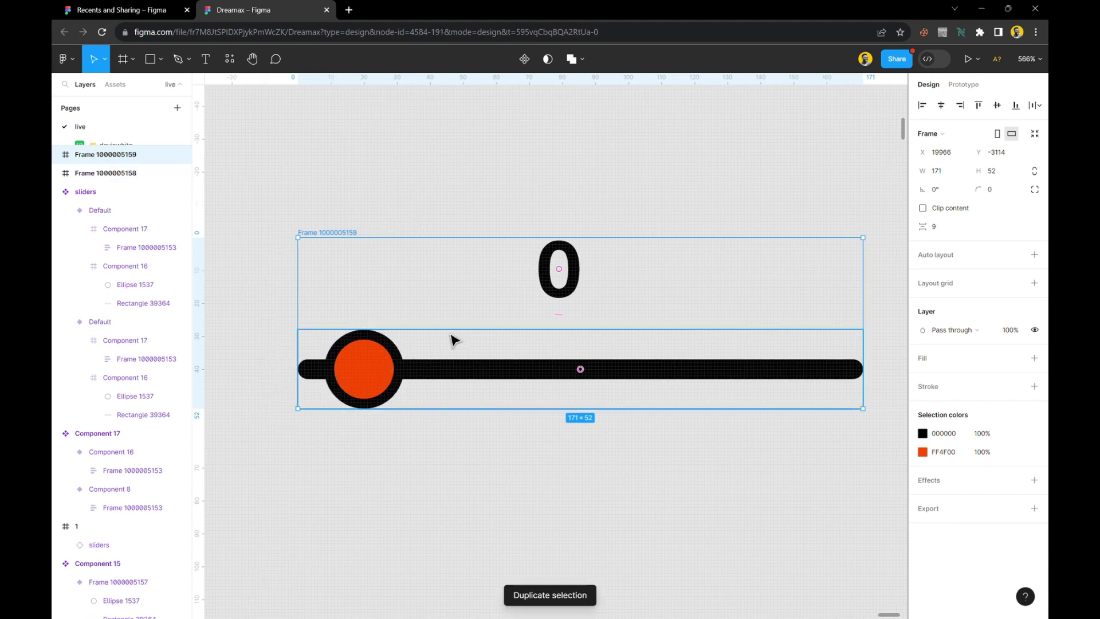
scroll(453, 340, left, 5)
scroll(453, 340, down, 3)
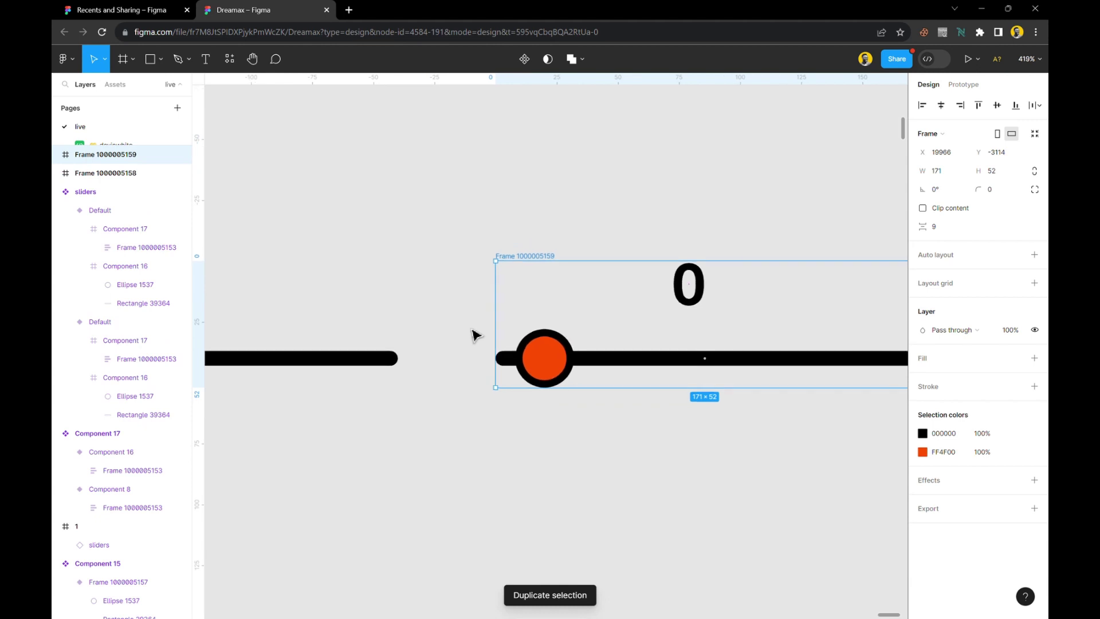
scroll(695, 295, right, 3)
scroll(649, 325, up, 1)
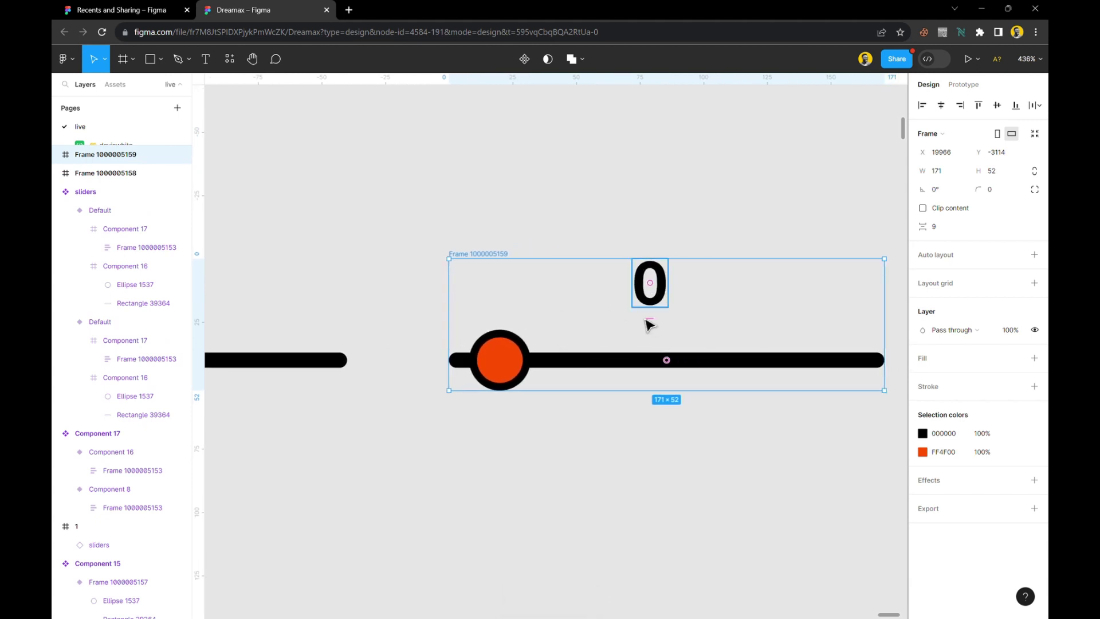
ctrl+click(501, 361)
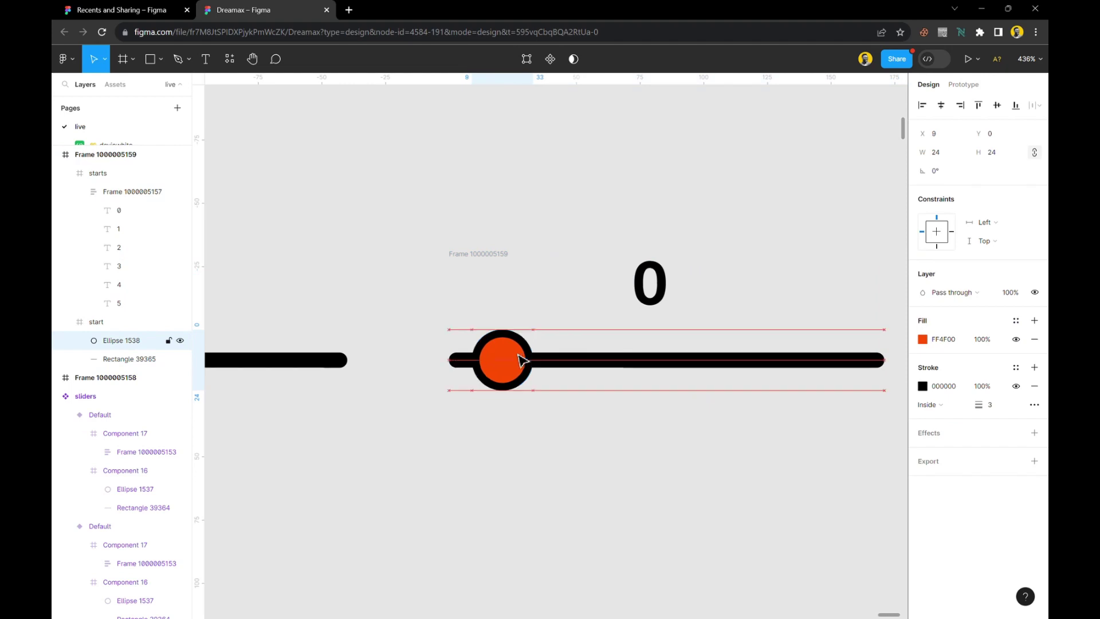
Move the copy's orange knob to the right end of its track
key(Right)
key(Right)
key(Right)
key(Right)
key(Right)
key(Right)
key(Right)
key(Right)
key(Right)
key(Right)
key(Right)
key(Right)
key(Right)
key(Right)
key(Right)
key(Right)
key(Right)
key(Right)
key(Right)
key(Right)
key(Right)
key(Right)
key(Right)
key(Right)
key(Right)
key(Right)
key(Right)
key(Right)
key(Right)
key(Right)
key(Right)
key(Right)
key(Right)
key(Right)
key(Right)
key(Right)
key(Right)
key(Right)
key(Right)
key(Right)
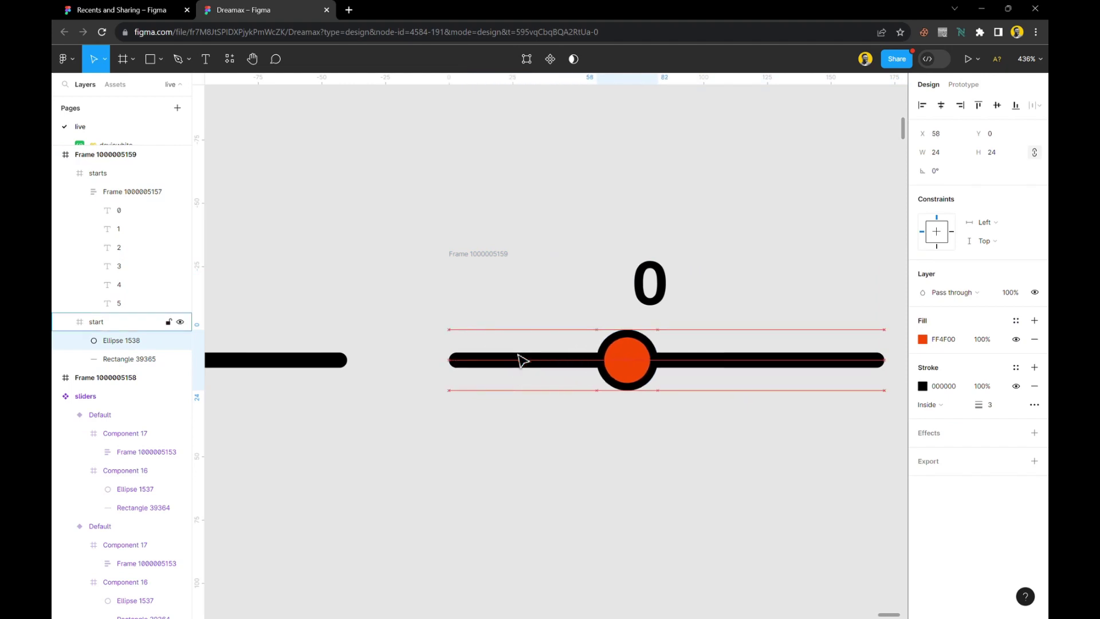
key(Right)
key(Right)
key(Right)
key(Right)
key(Right)
key(Right)
key(Right)
key(Right)
key(Right)
key(Right)
key(Right)
key(Right)
key(Right)
key(Right)
key(Right)
key(Right)
key(Right)
key(Right)
key(Right)
key(Right)
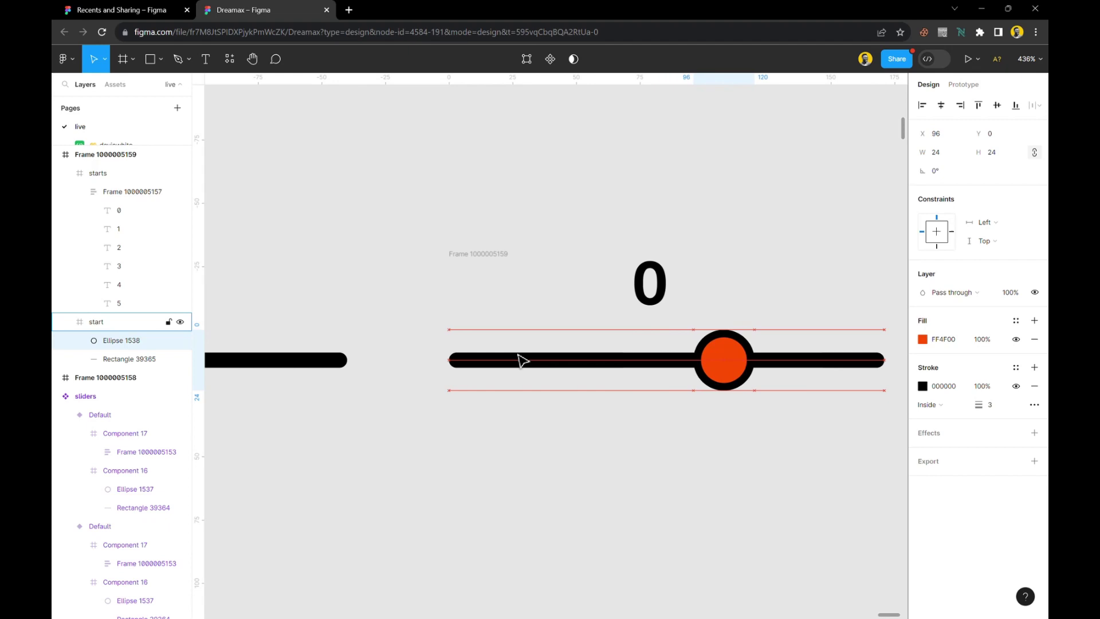
key(Right)
key(Right)
key(Right)
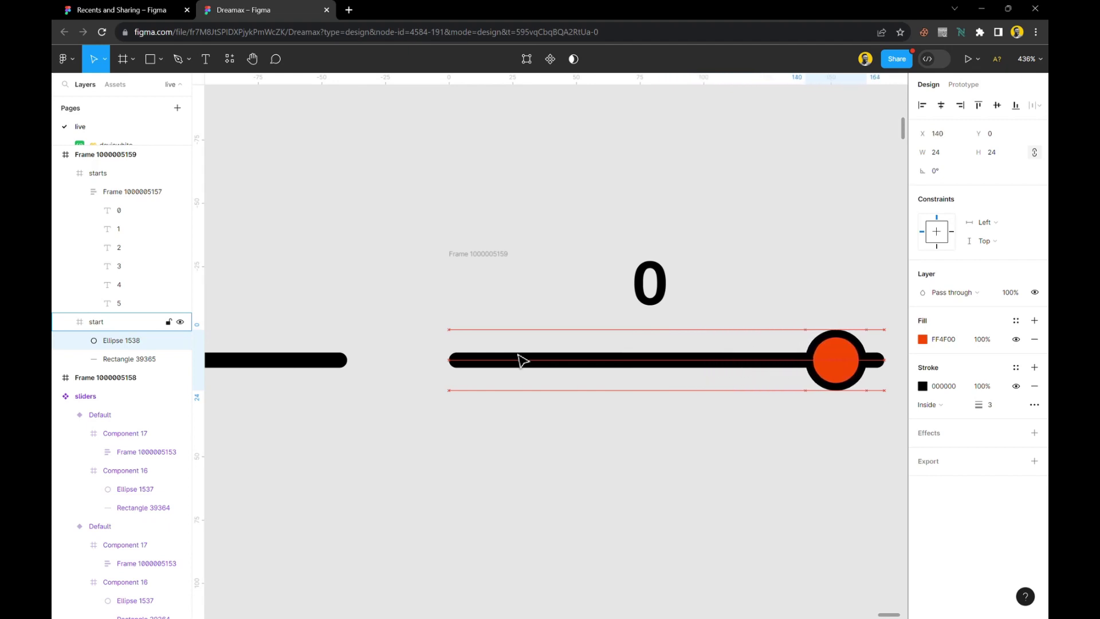
Shift the copy's 0–5 number column up so the counter shows 5
click(666, 283)
scroll(667, 287, up, 2)
scroll(667, 287, up, 1)
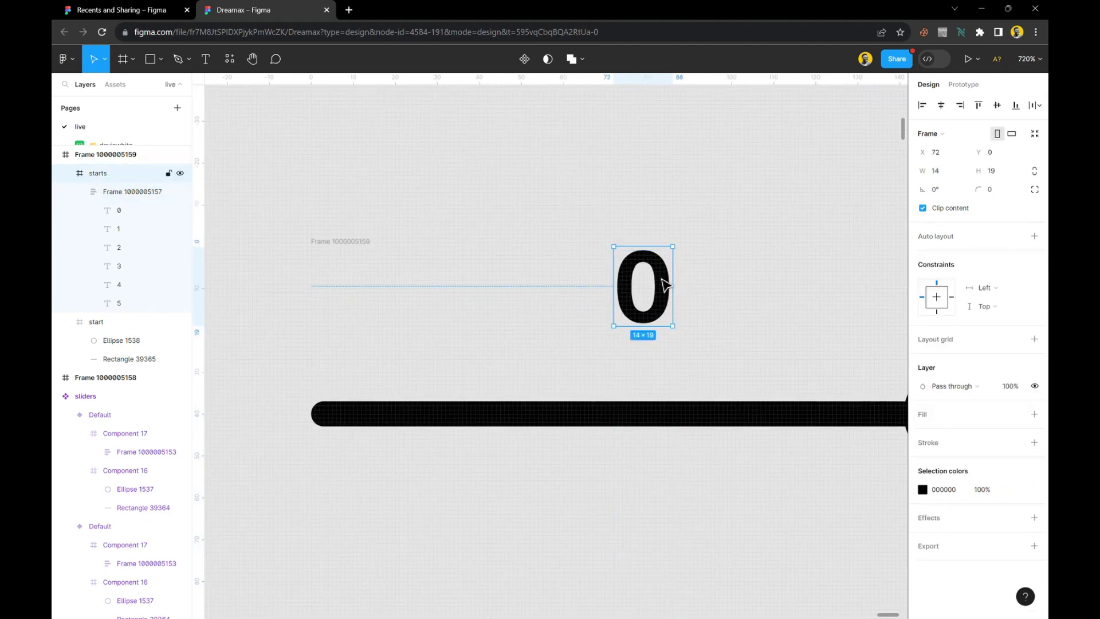
click(127, 194)
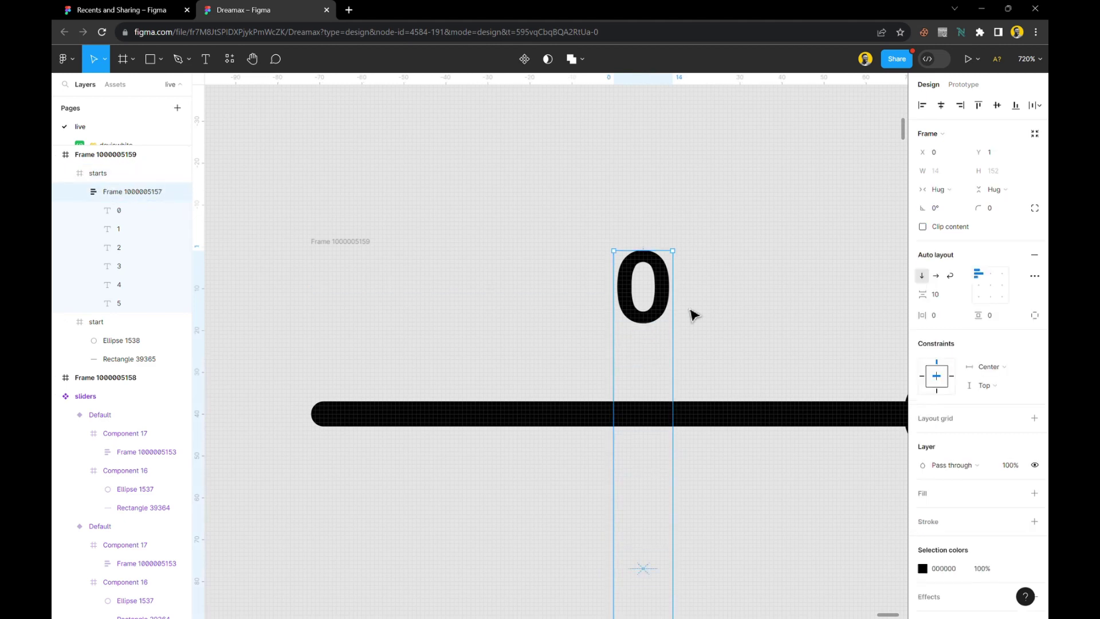
key(shift+Up)
key(shift+Up)
key(shift+Up)
key(Up)
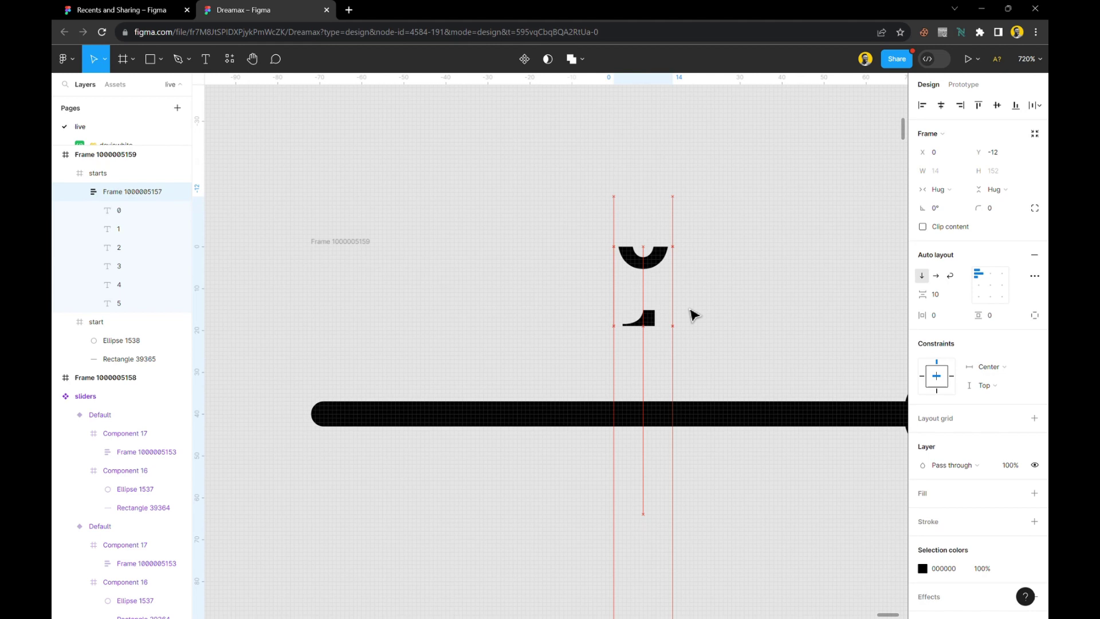
key(shift+Up)
key(shift+Up)
key(shift+Up)
key(shift+Up)
key(shift+Up)
key(shift+Up)
key(Up)
key(Up)
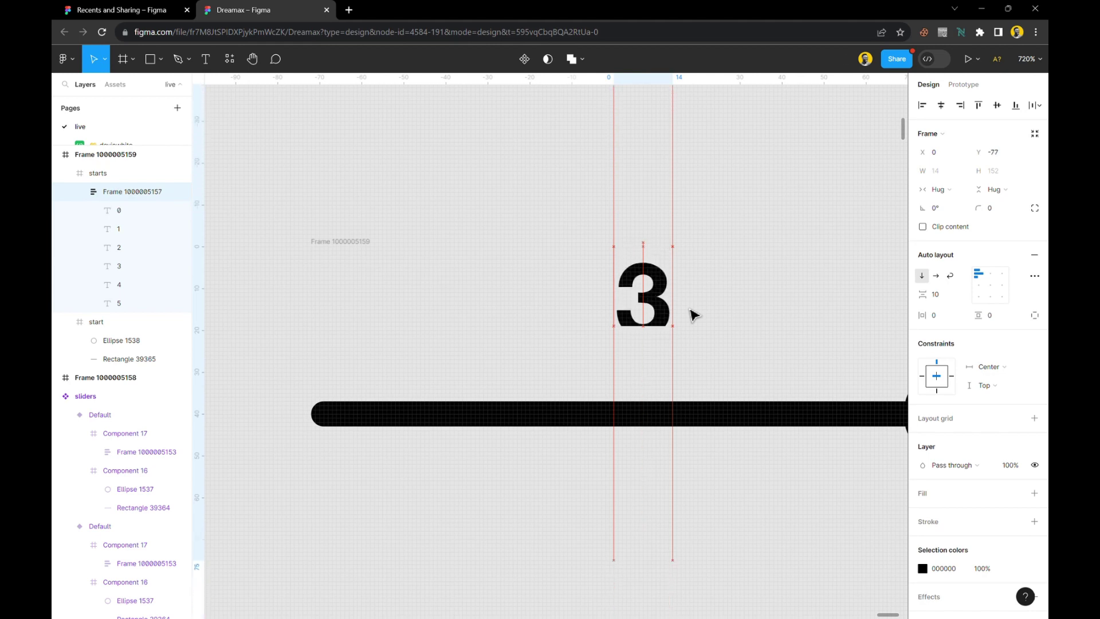
key(shift+Up)
key(shift+Up)
key(shift+Up)
key(Up)
key(Up)
key(Up)
key(Up)
key(Up)
key(Up)
key(Up)
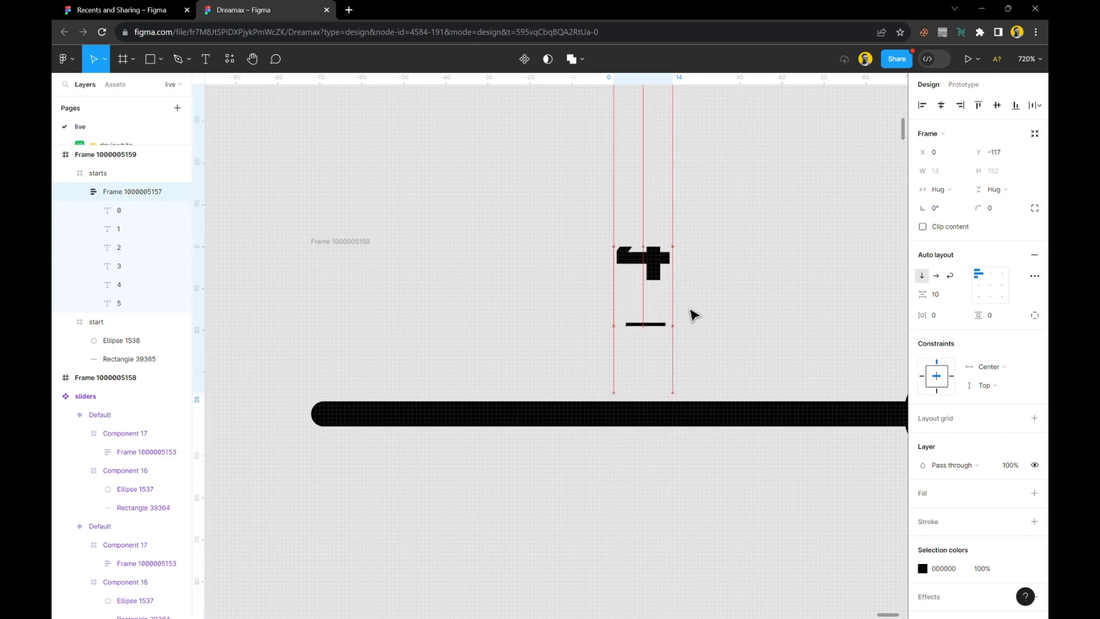
key(Up)
key(Up)
key(Up)
key(Up)
key(Up)
key(Up)
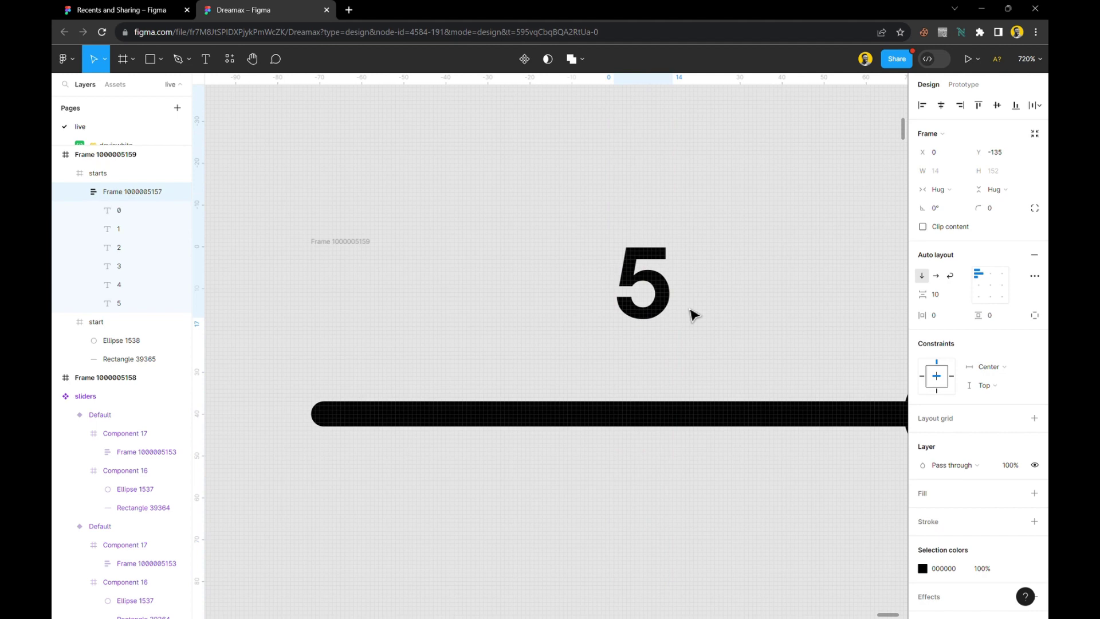
click(749, 233)
Rename the right slider frame to end
ctrl+scroll(599, 259, down, 2)
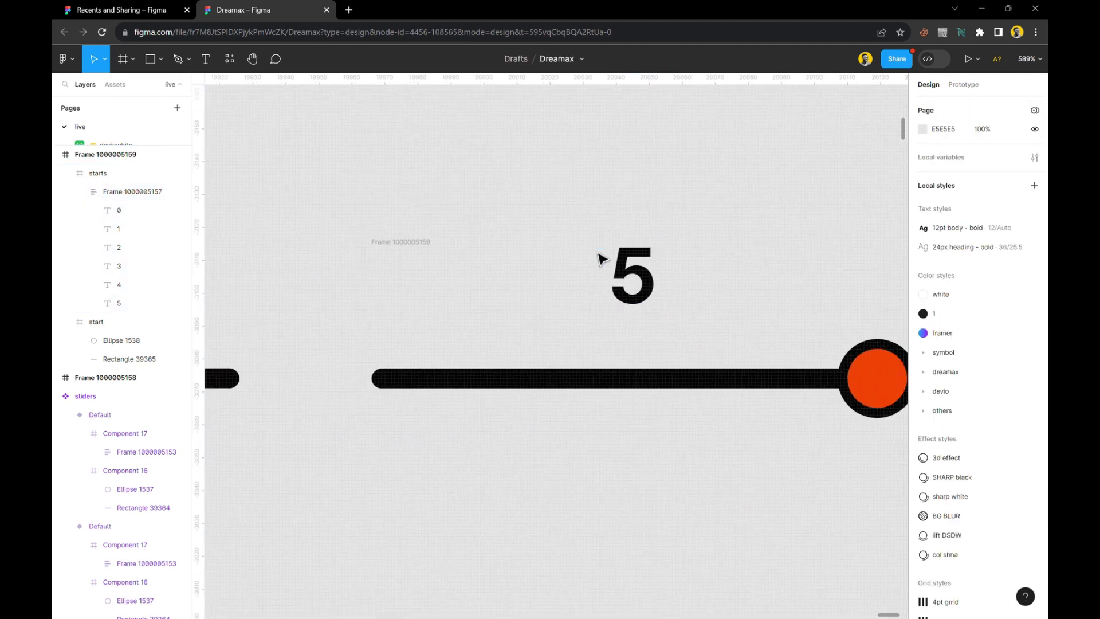
ctrl+scroll(599, 259, down, 3)
click(492, 245)
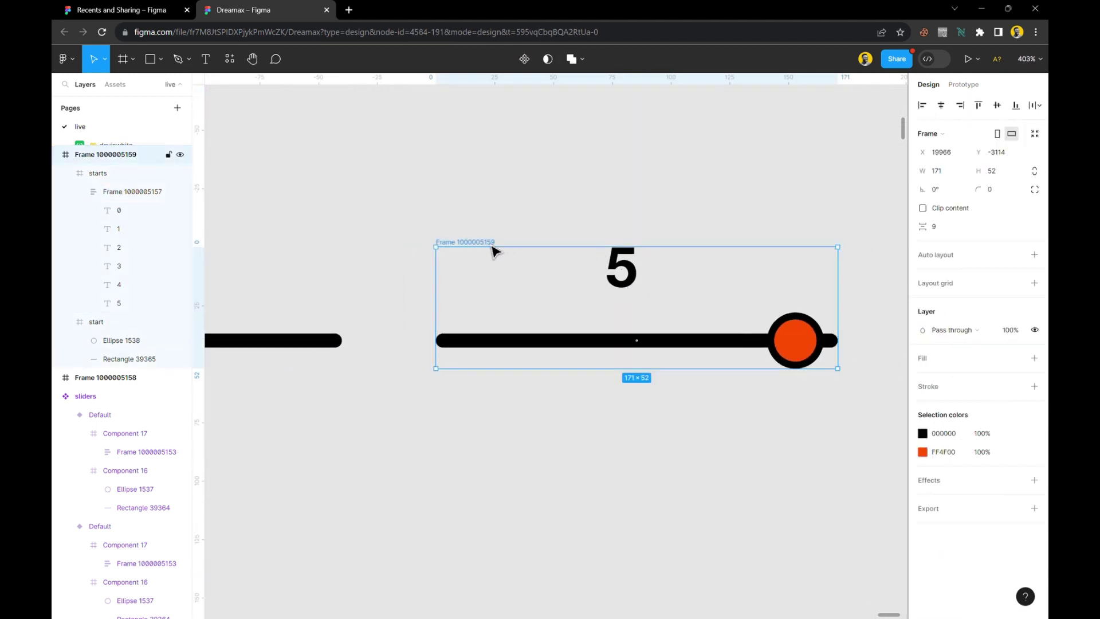
double_click(491, 245)
text(end)
key(Return)
Rename the left slider frame to start
scroll(480, 258, left, 8)
click(434, 243)
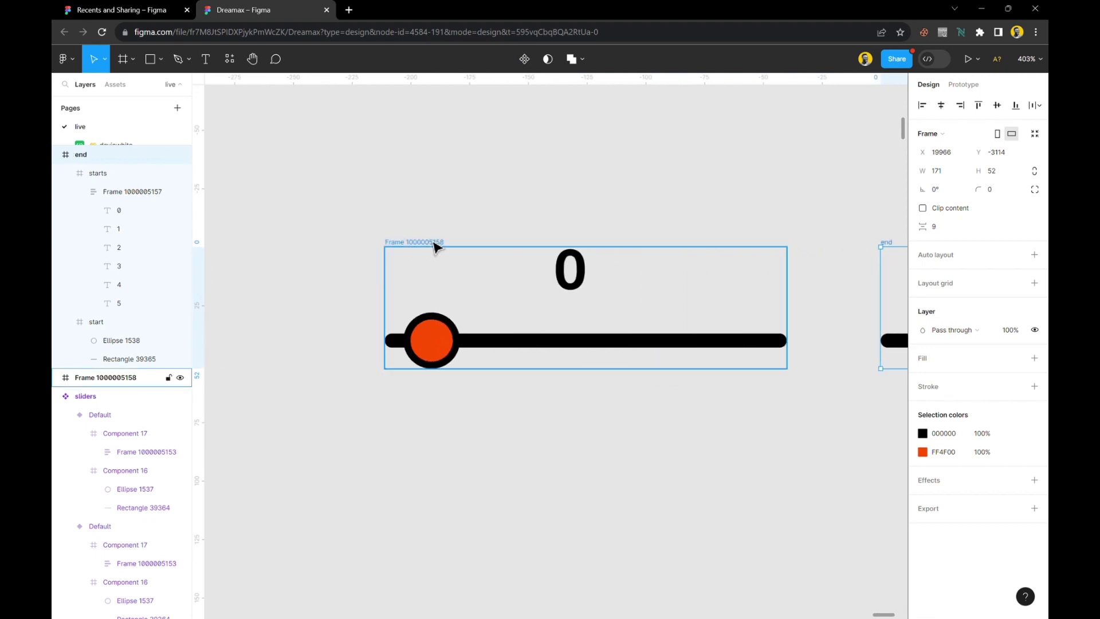
double_click(434, 242)
text(st)
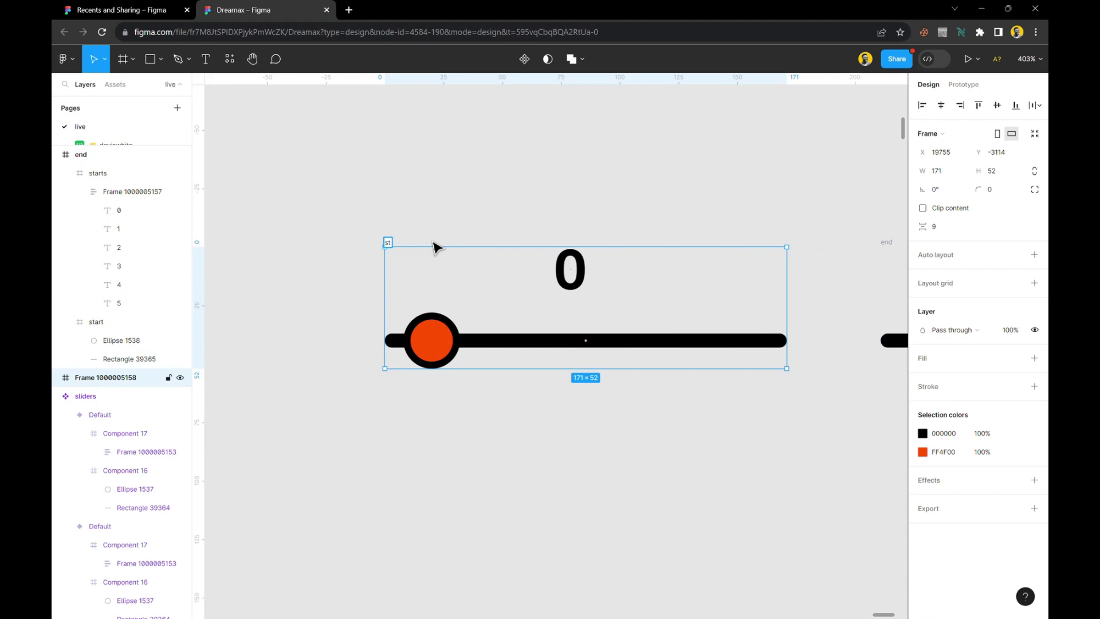
text(art)
key(Return)
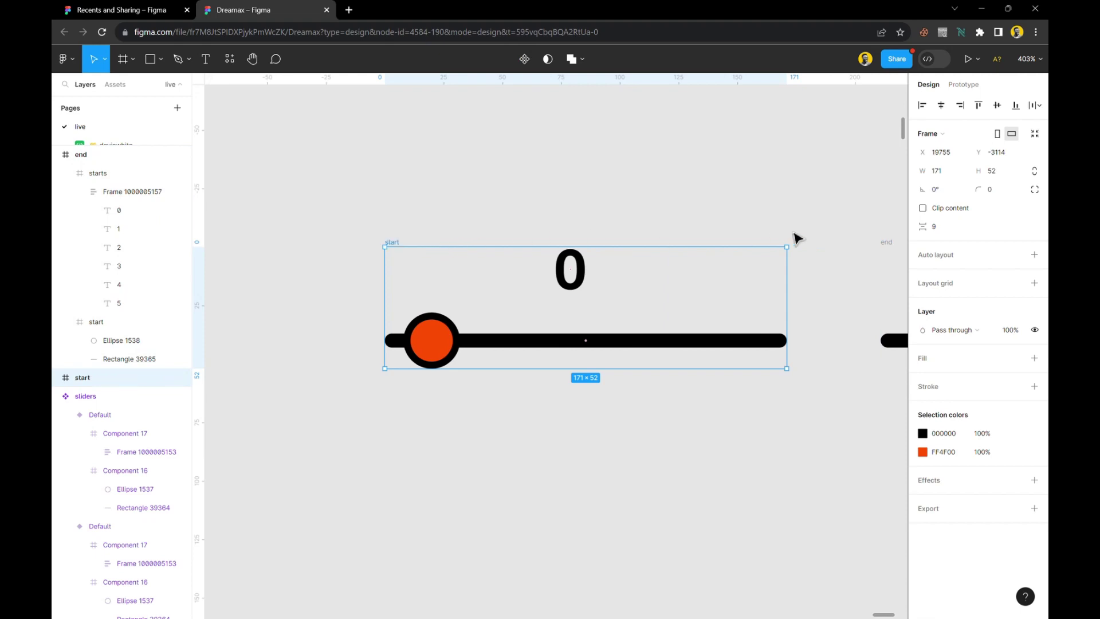
Place the end frame directly below start and select both frames
drag(888, 248, 394, 428)
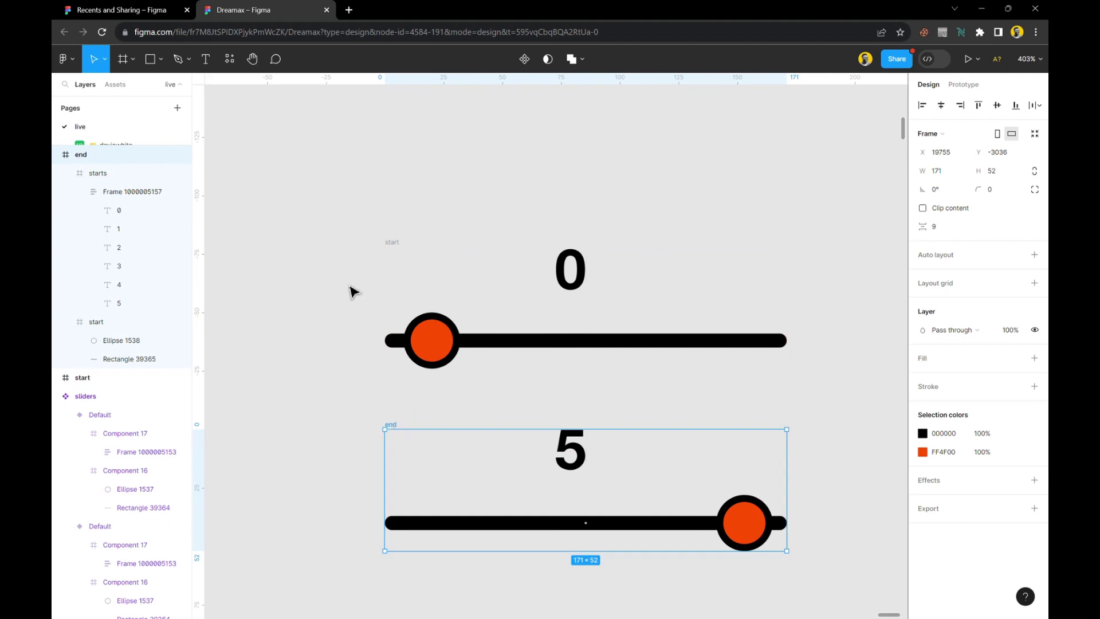
click(361, 284)
scroll(367, 283, down, 2)
scroll(378, 290, right, 2)
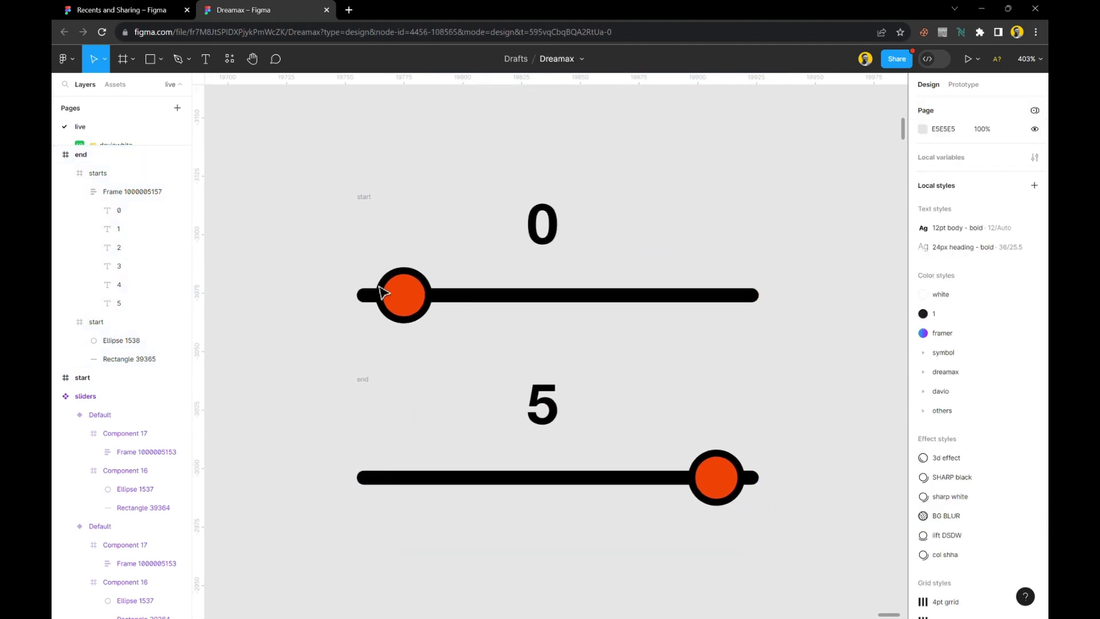
drag(282, 144, 791, 545)
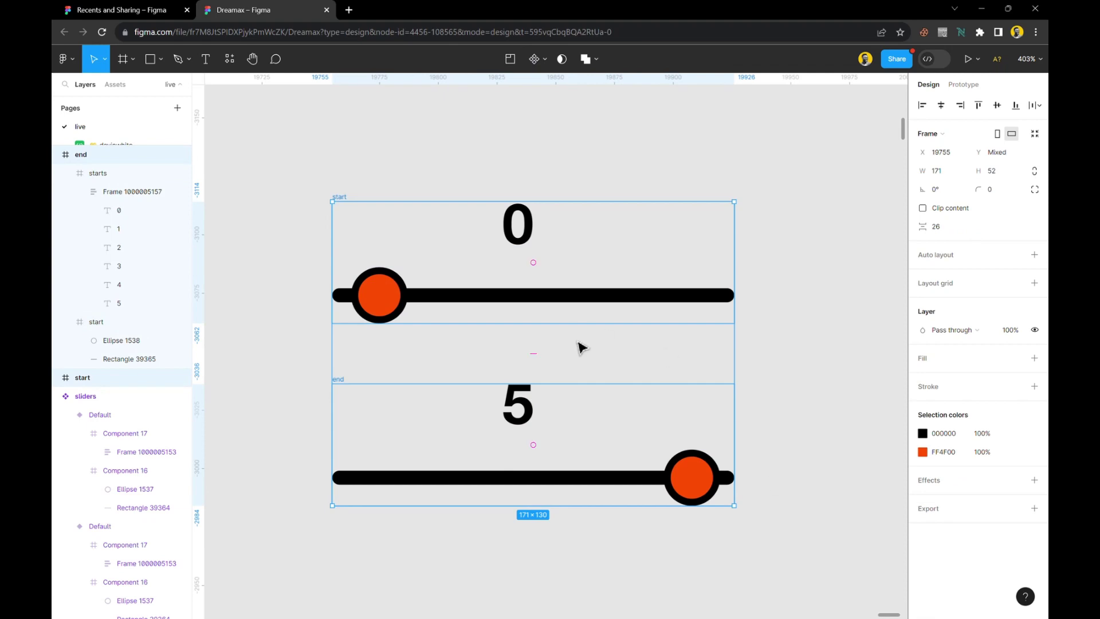
Combine the start and end frames into a component set
click(544, 60)
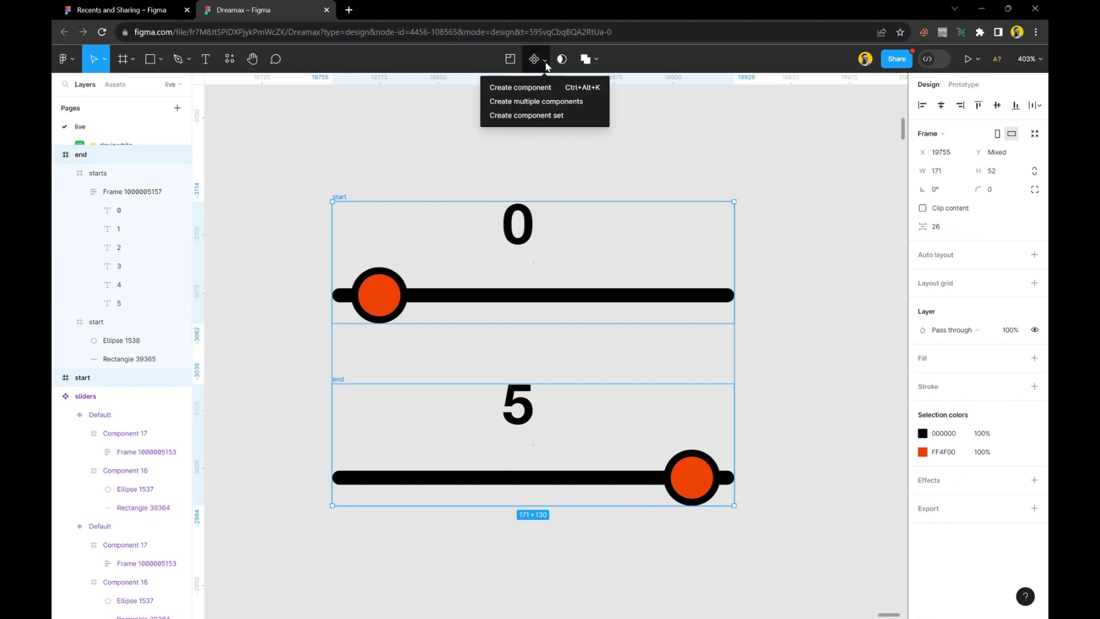
click(553, 119)
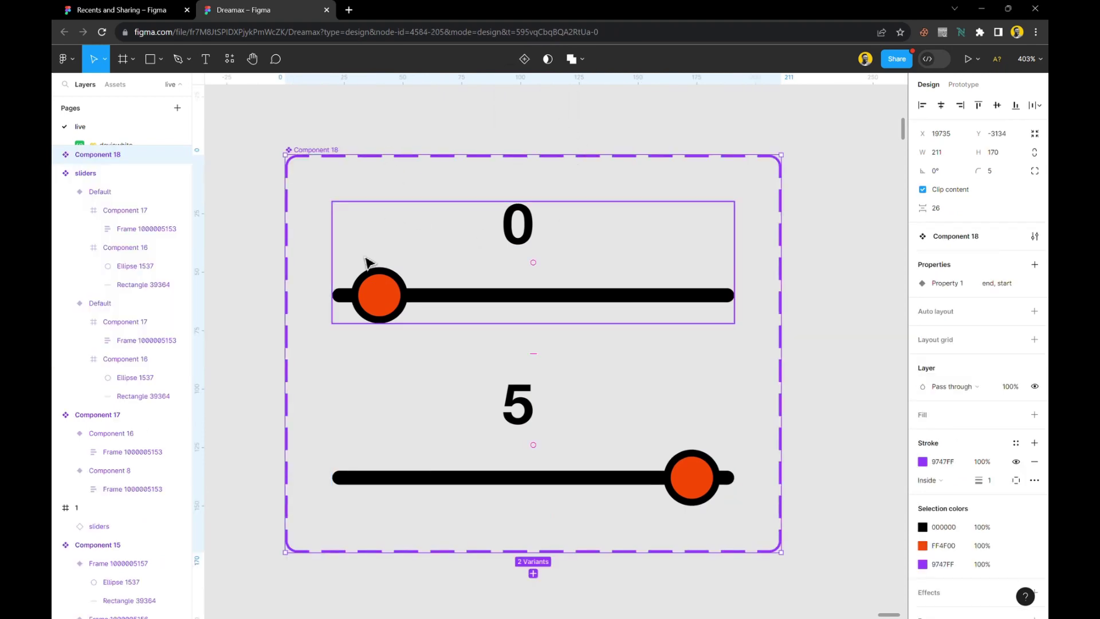
scroll(368, 263, down, 1)
scroll(368, 264, right, 1)
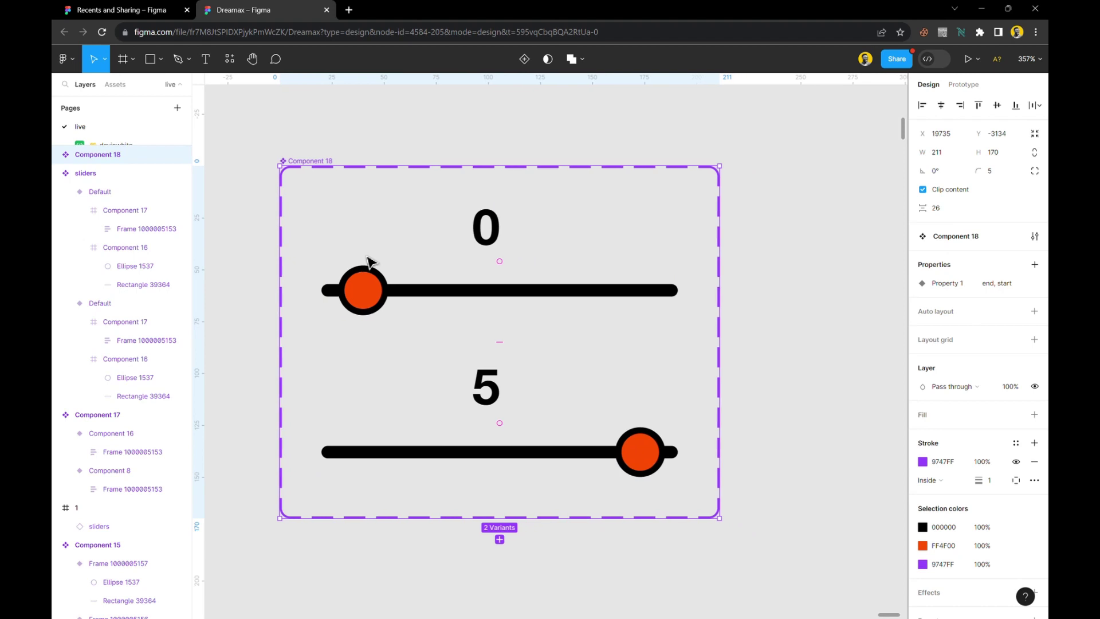
Rename the new component set to slider
double_click(325, 162)
text(s)
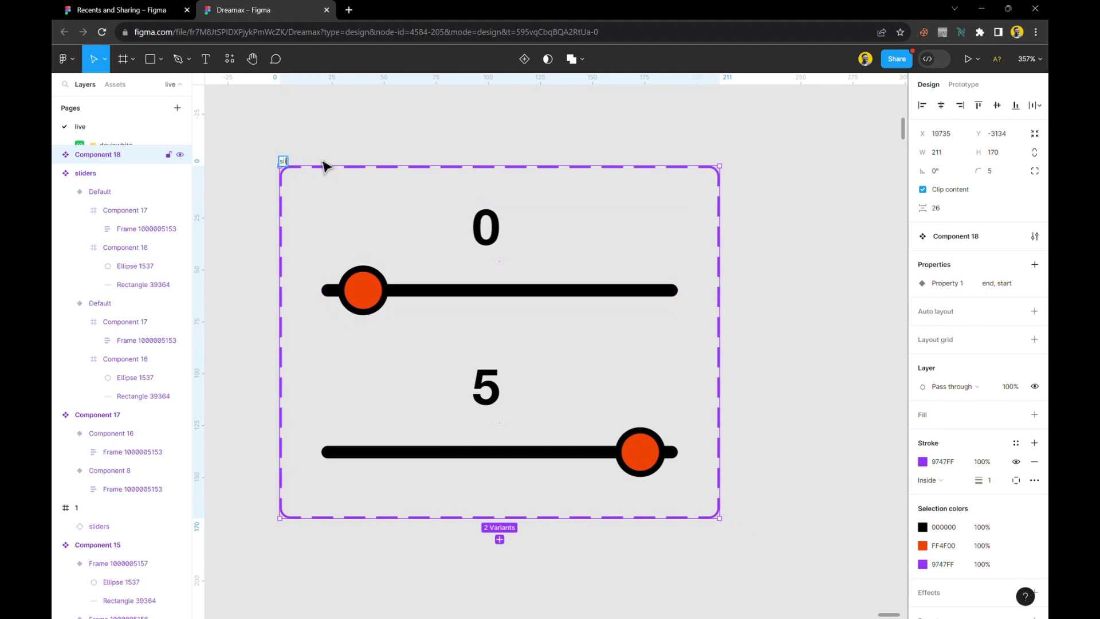
text(lider)
key(Return)
scroll(361, 207, right, 3)
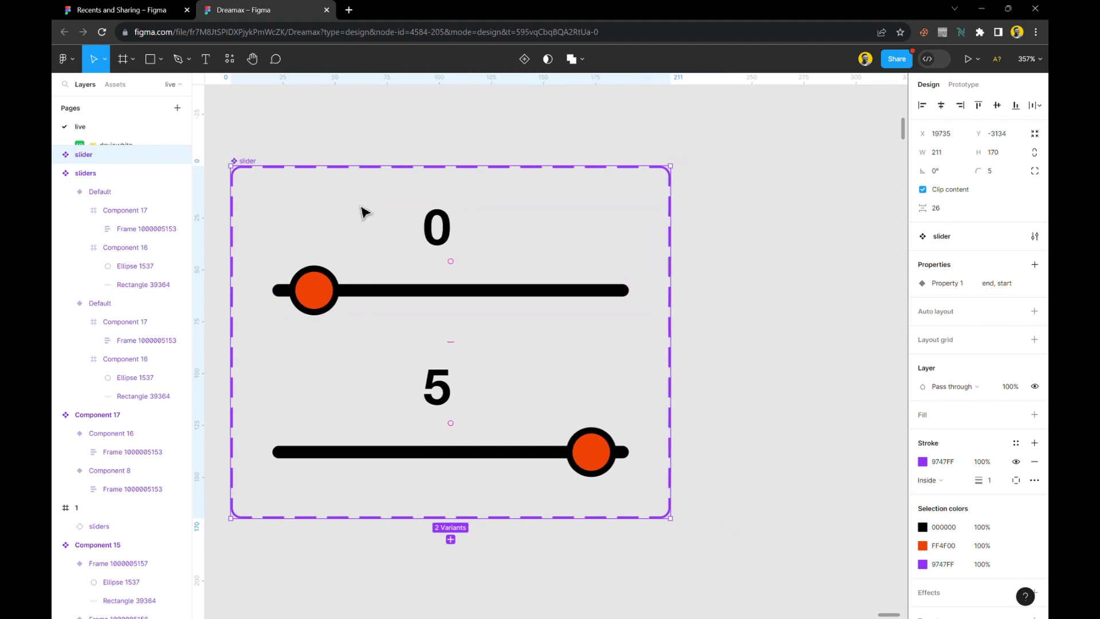
scroll(362, 212, right, 1)
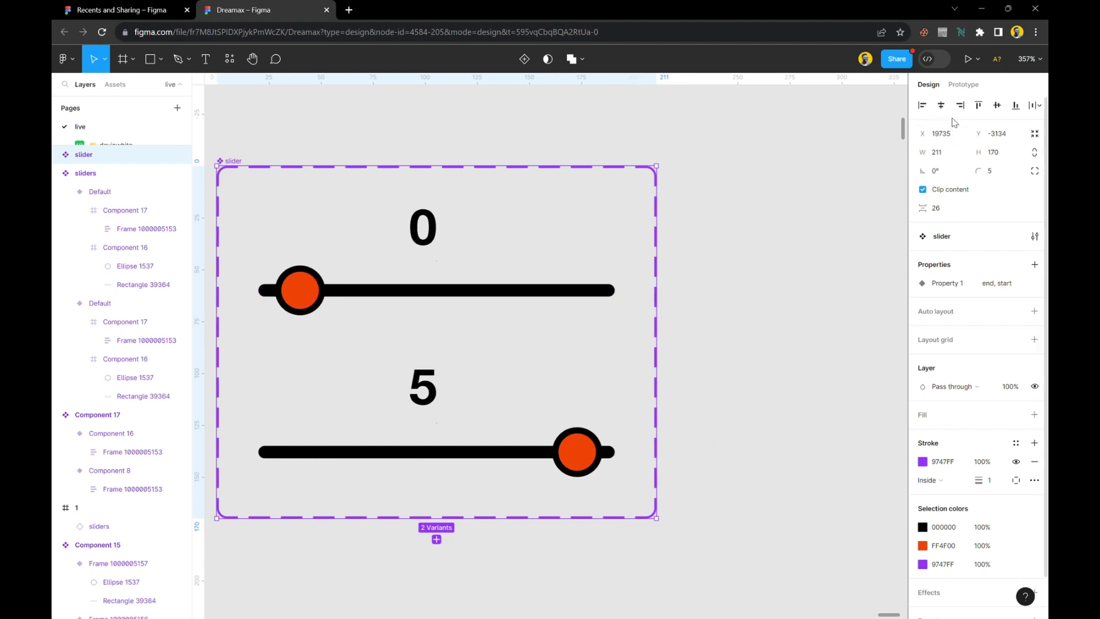
In Prototype mode, link the start variant's number column and knob to the end variant
click(964, 85)
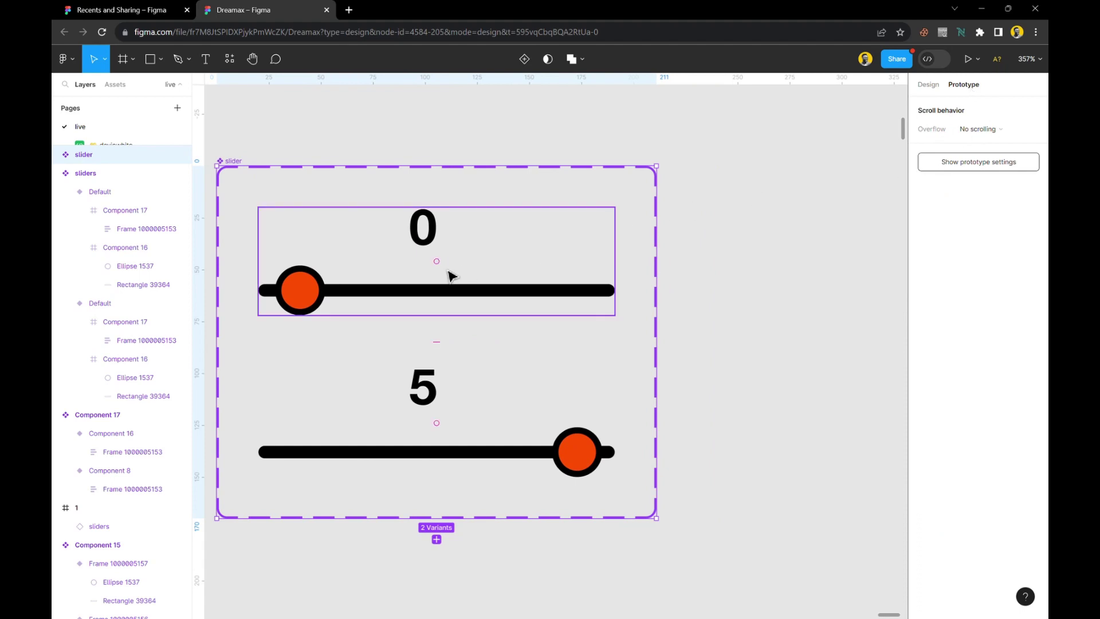
click(485, 285)
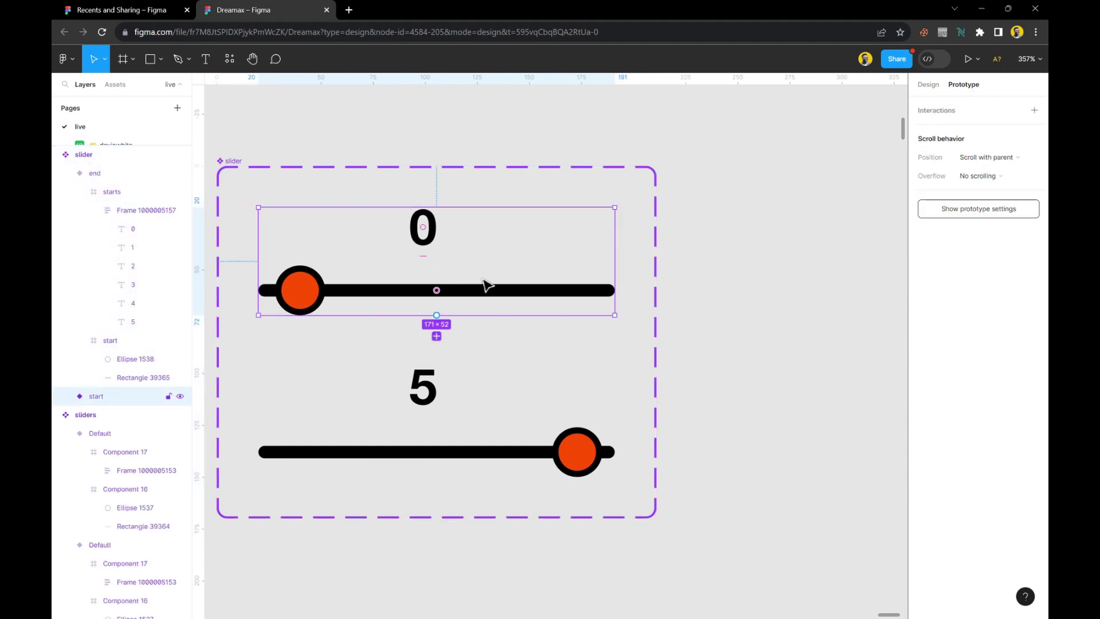
double_click(436, 249)
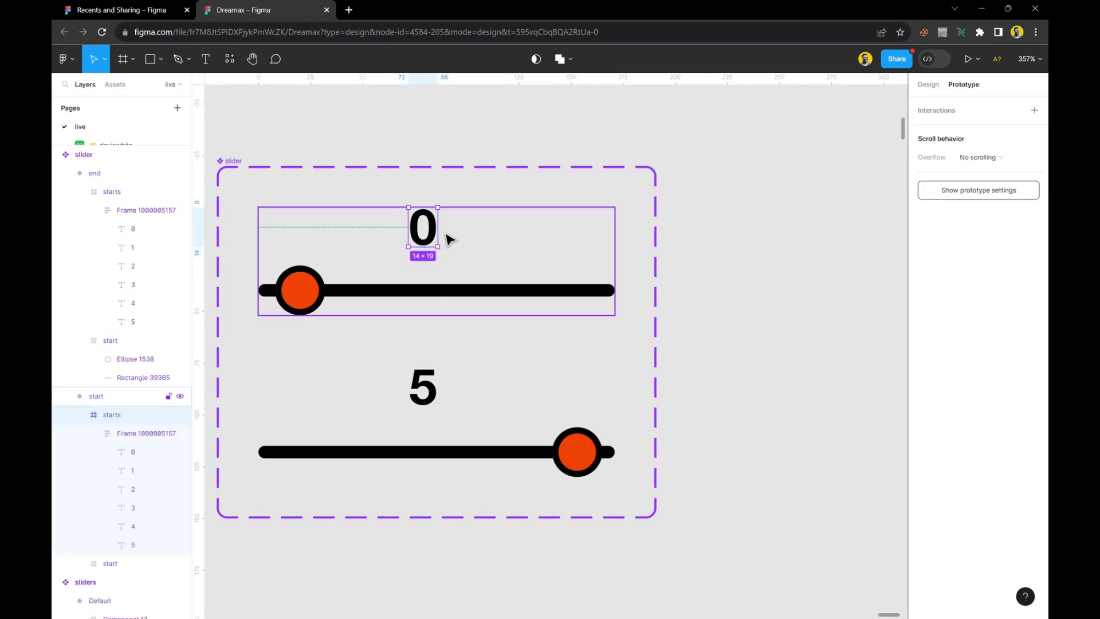
shift+double_click(300, 298)
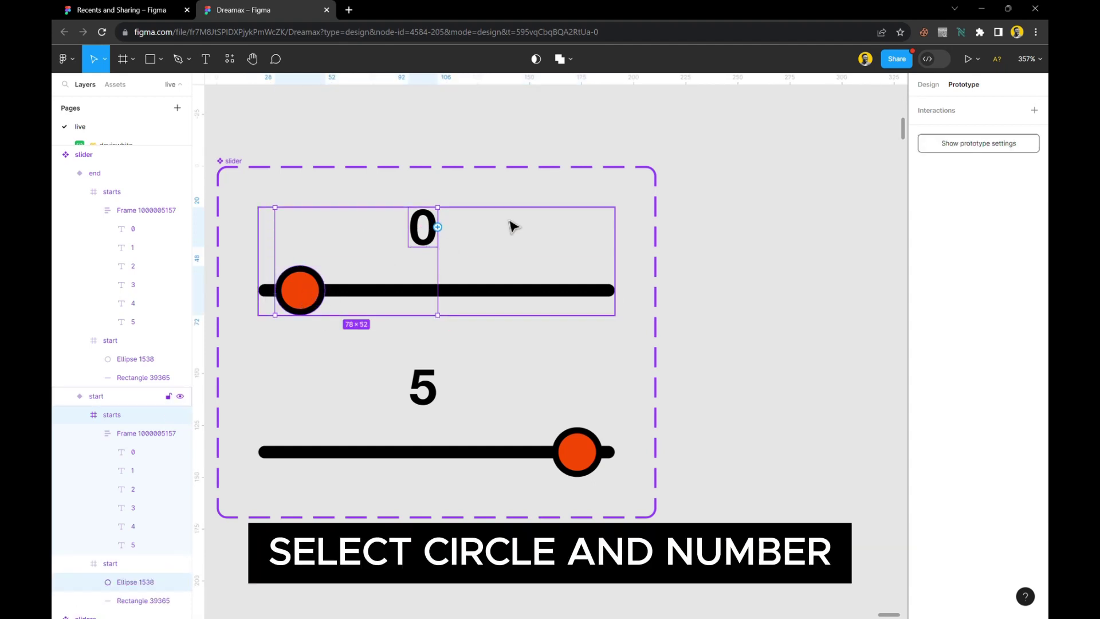
mouse_move(424, 255)
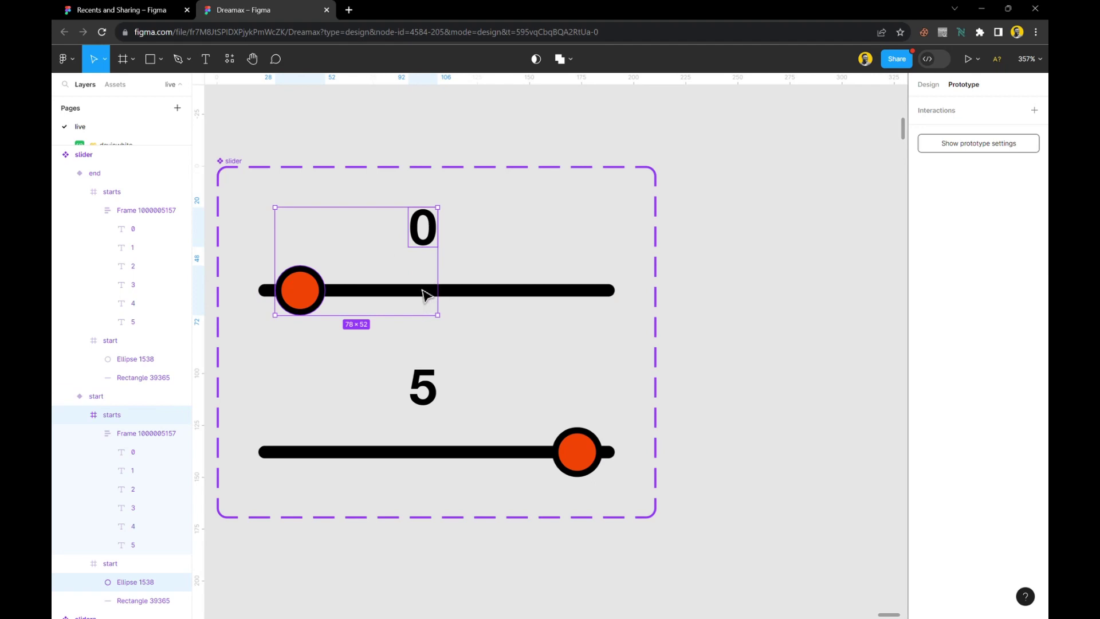
drag(438, 260, 448, 407)
scroll(434, 381, down, 1)
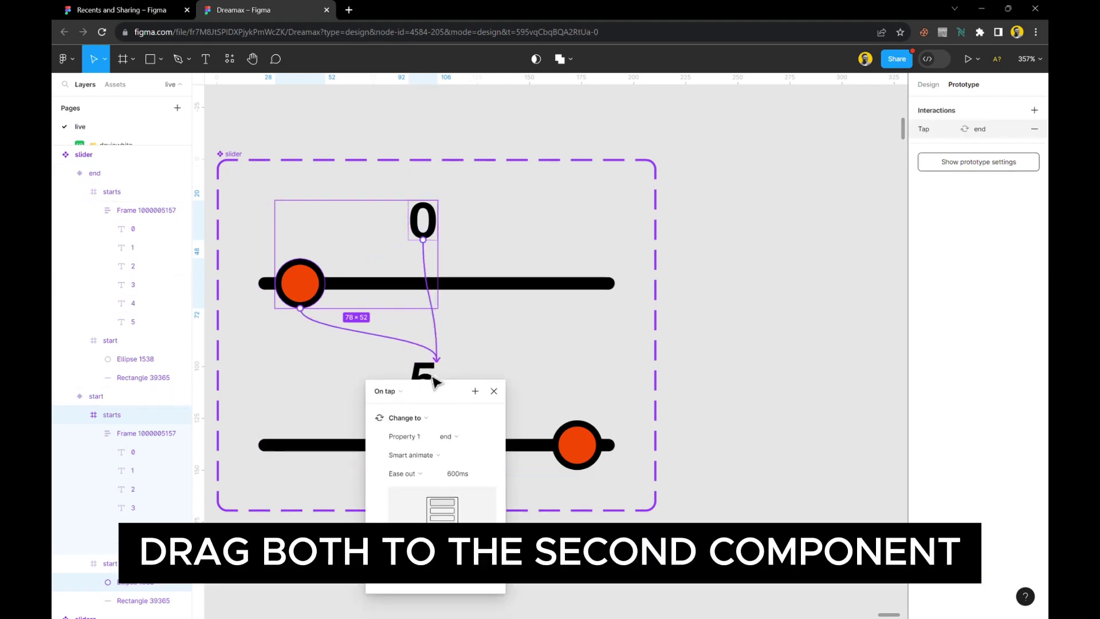
scroll(434, 381, down, 1)
scroll(434, 381, up, 3)
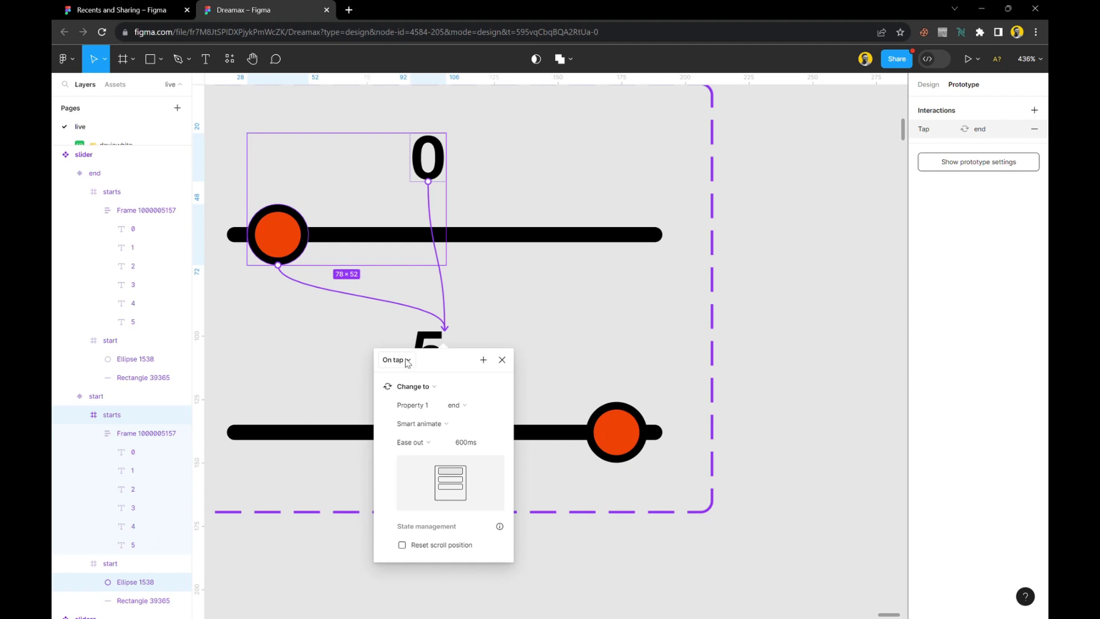
Set the interaction to On drag with Smart animate, then close its panel
click(407, 361)
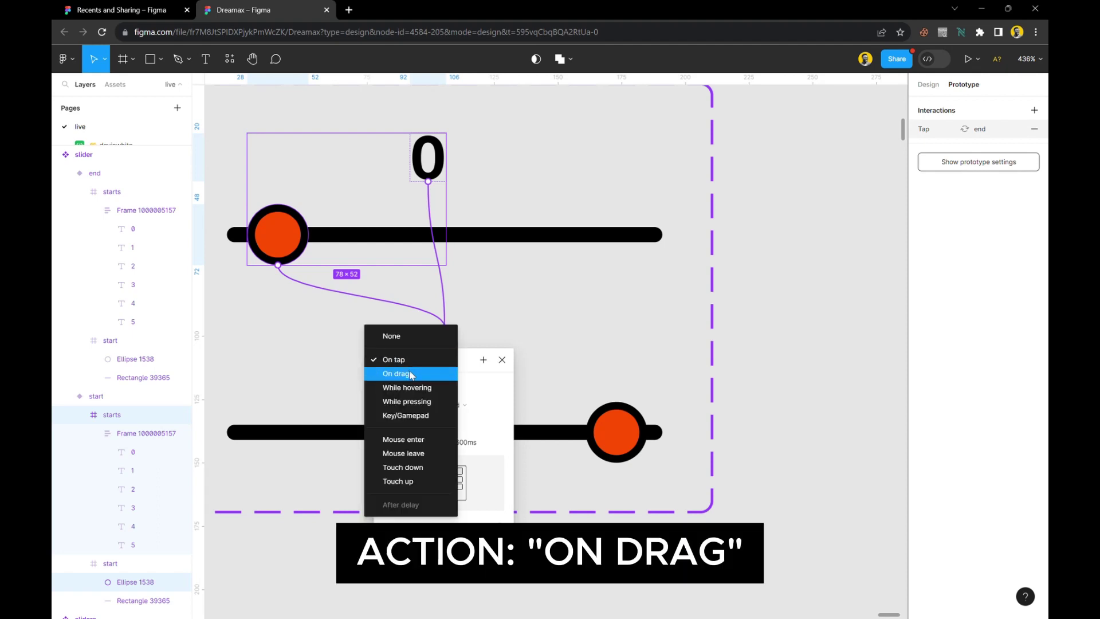
click(411, 374)
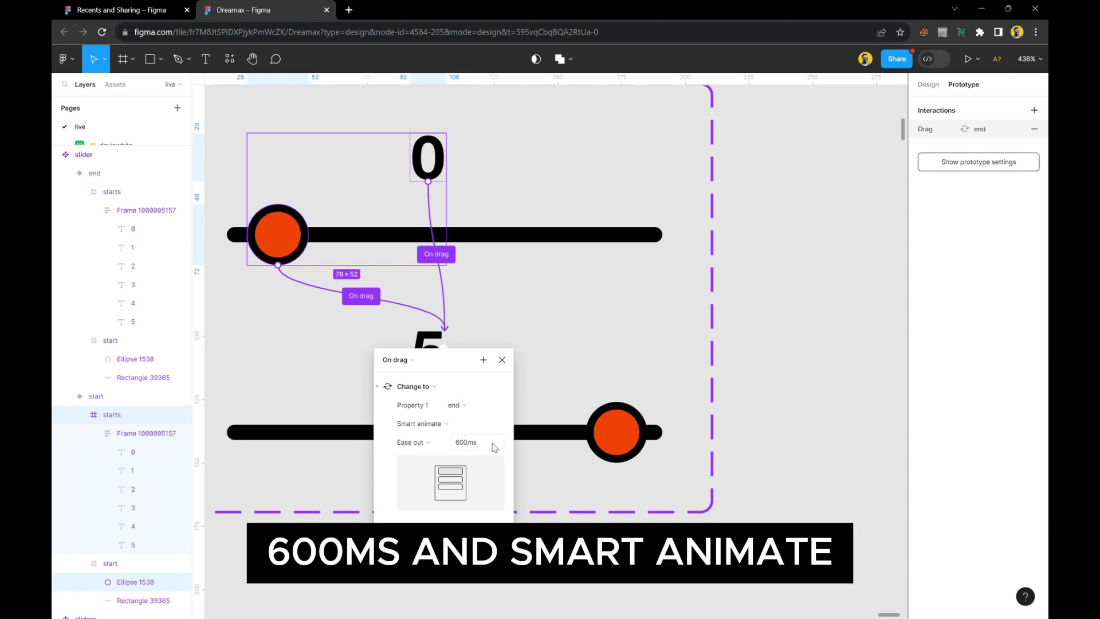
click(439, 426)
click(440, 425)
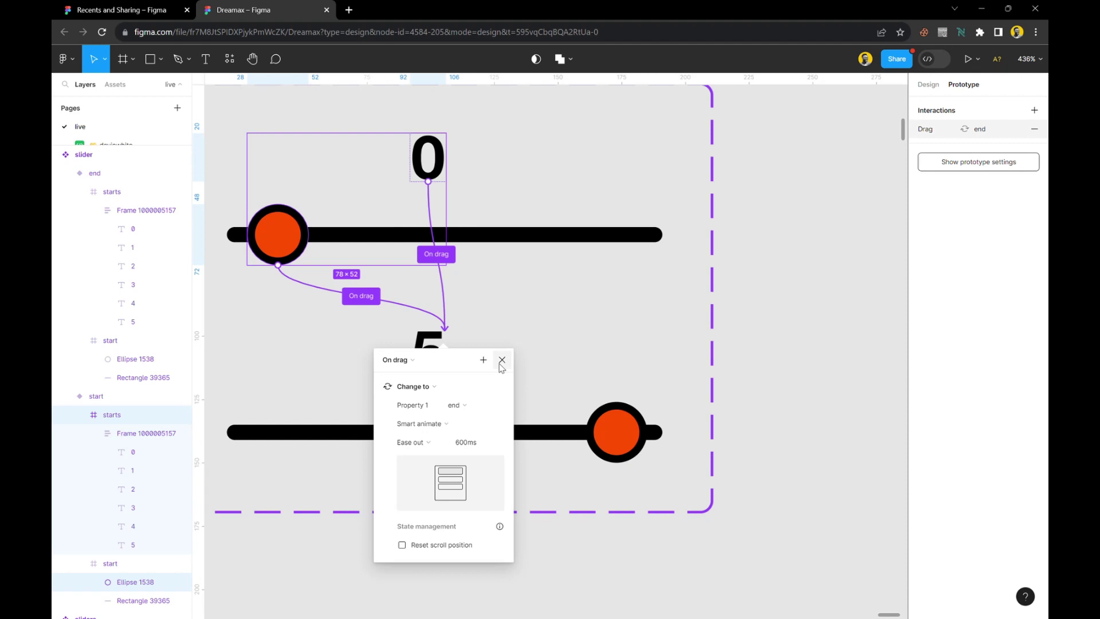
click(502, 360)
Link the end variant's 5-and-knob group back to the start variant
click(619, 438)
double_click(618, 438)
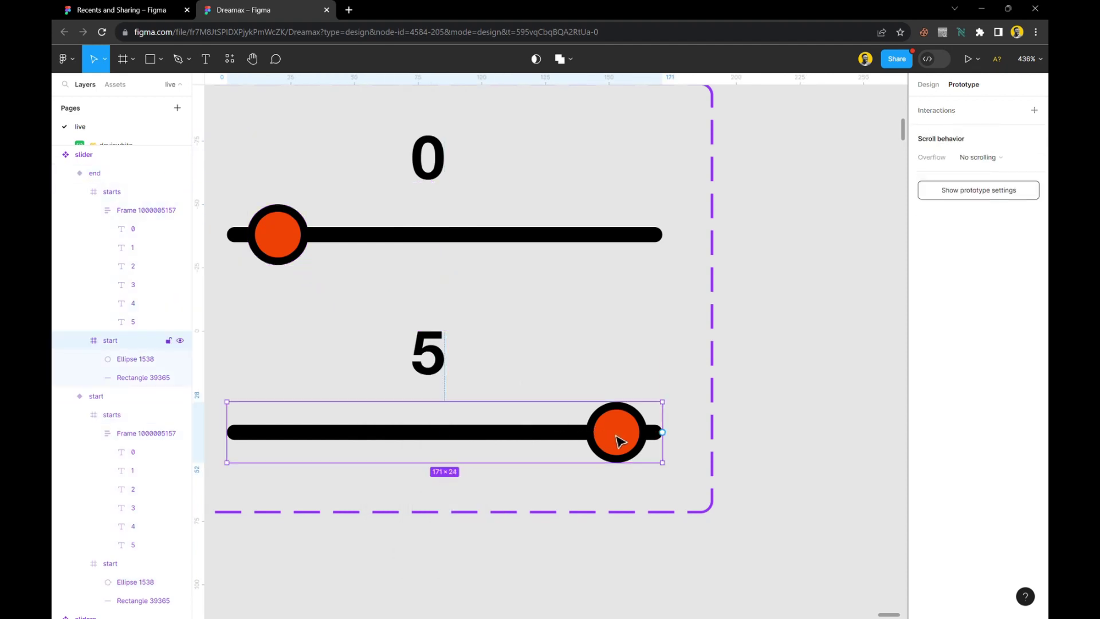
double_click(619, 438)
click(438, 373)
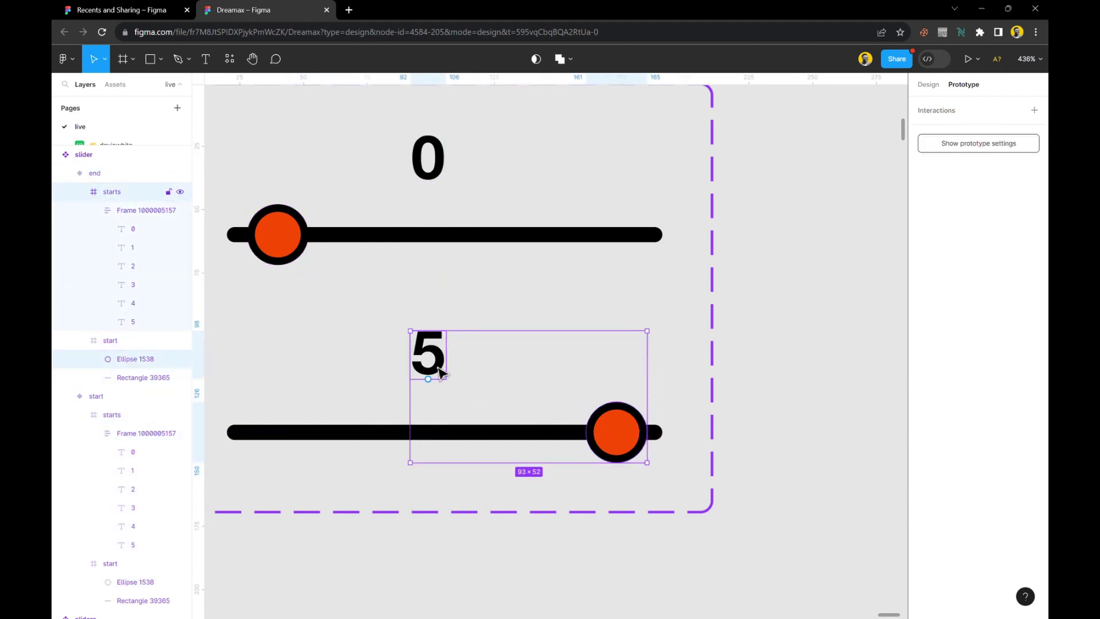
drag(428, 379, 458, 241)
Change that interaction's trigger from On tap to On drag
click(401, 298)
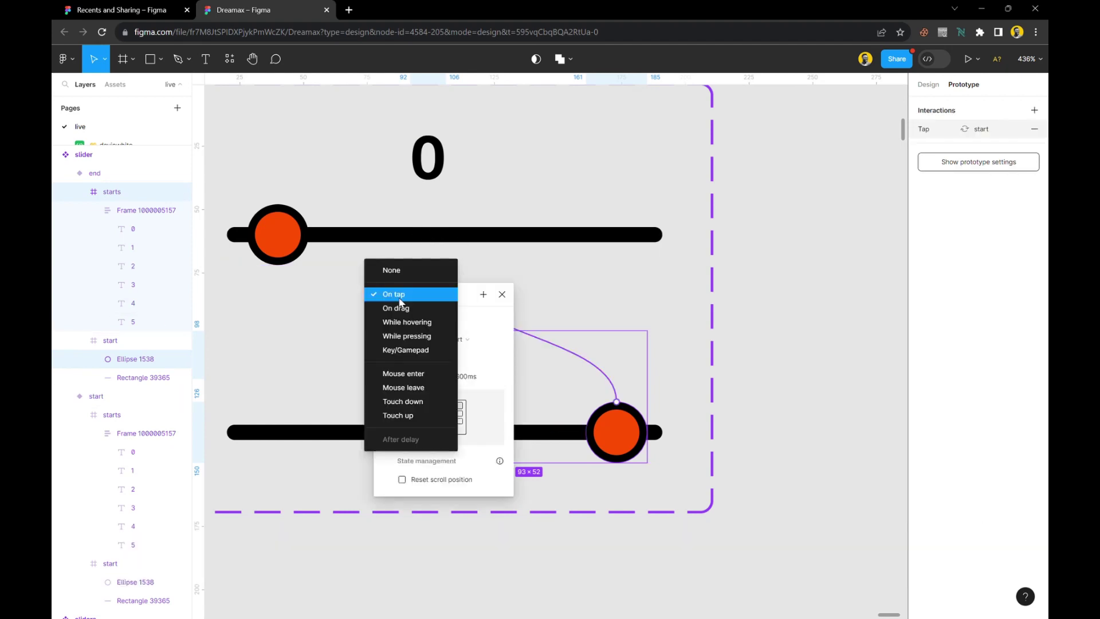
click(403, 309)
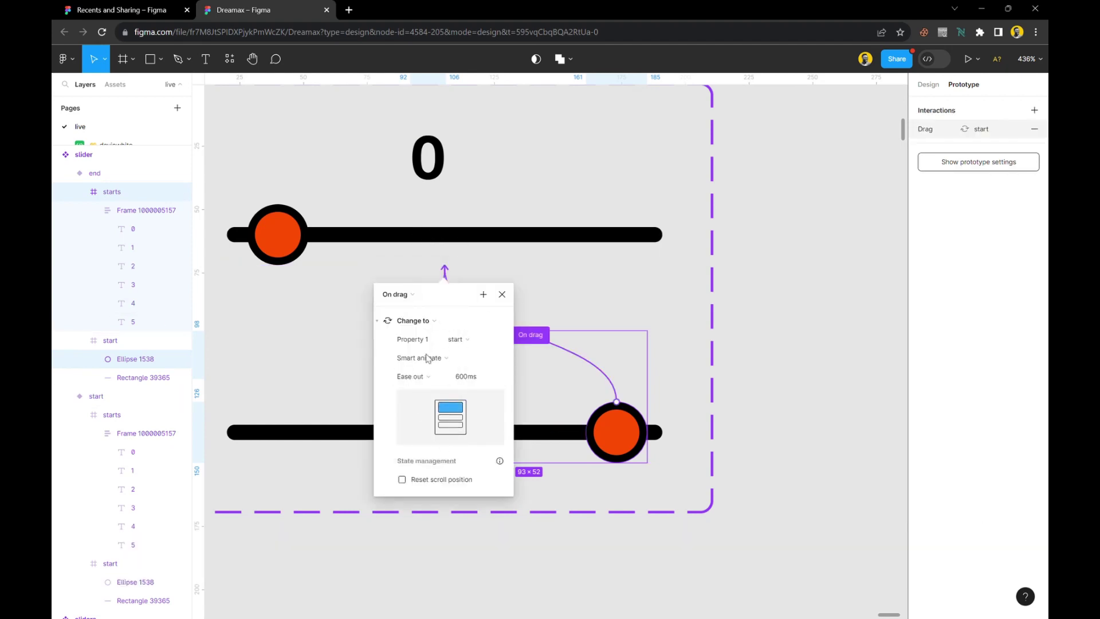
click(502, 294)
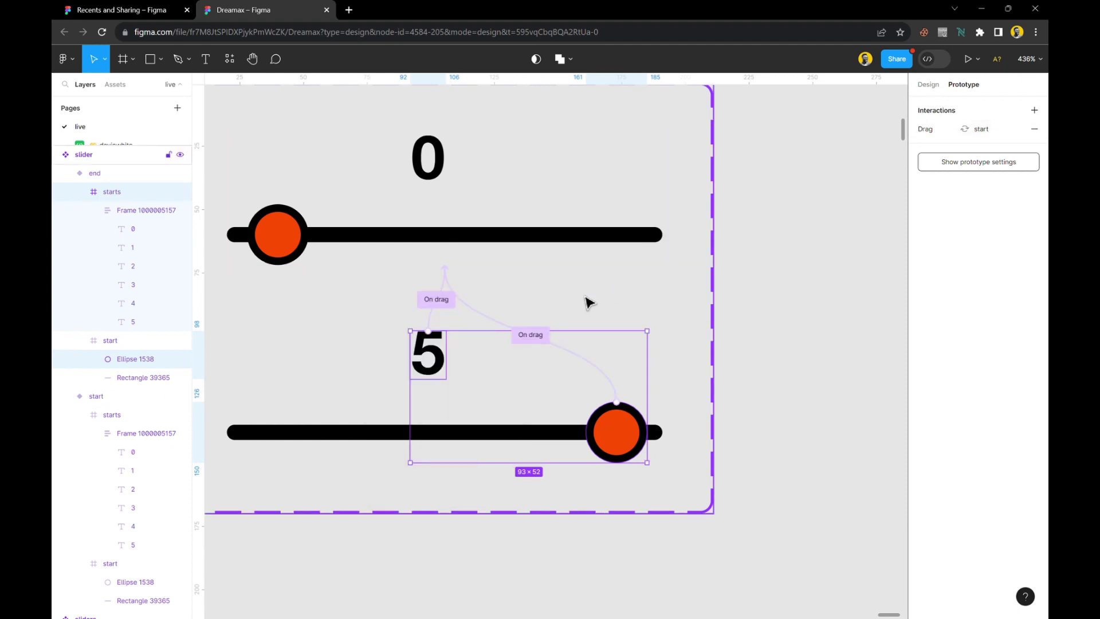
scroll(464, 344, down, 3)
scroll(491, 324, up, 1)
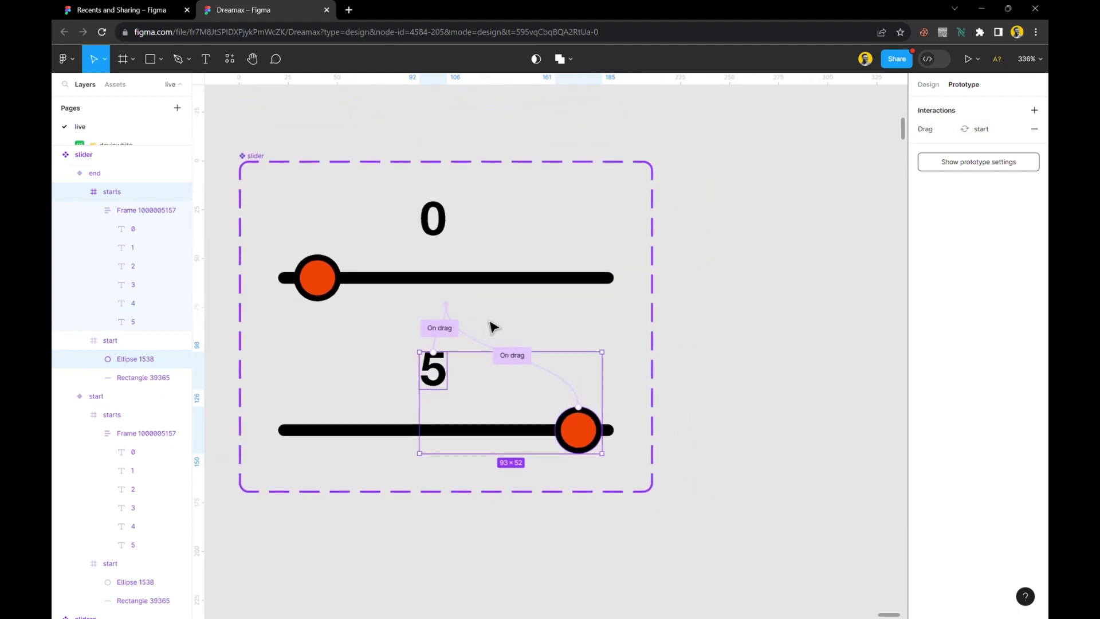
Draw a new 311×171 frame beside the slider set and name it prototype
click(682, 307)
scroll(640, 286, right, 1)
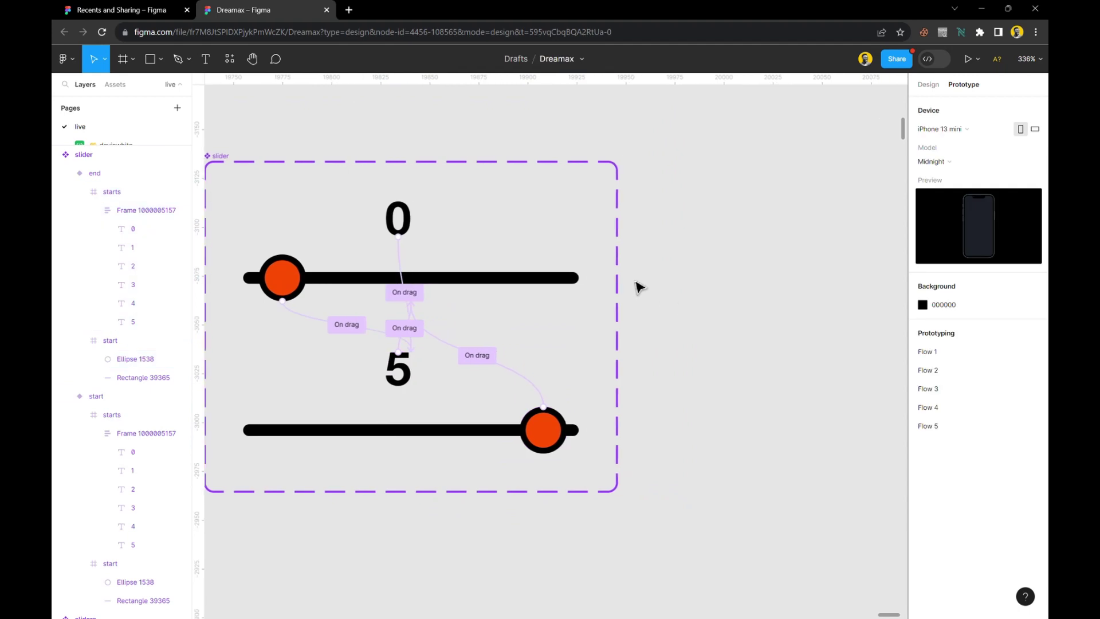
click(124, 60)
scroll(630, 264, right, 5)
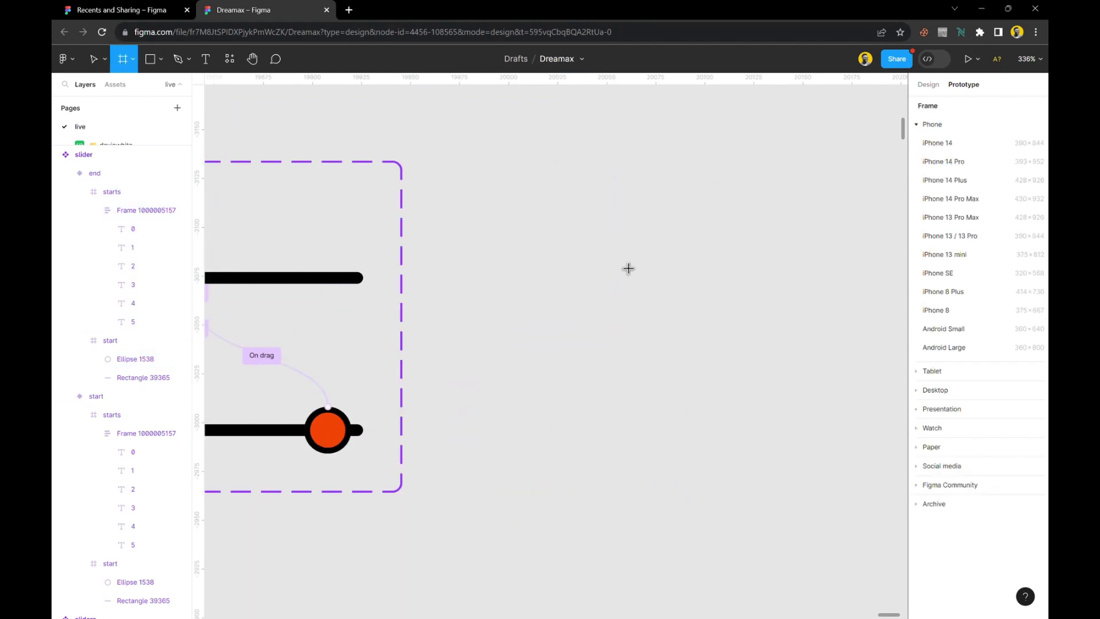
drag(432, 159, 880, 494)
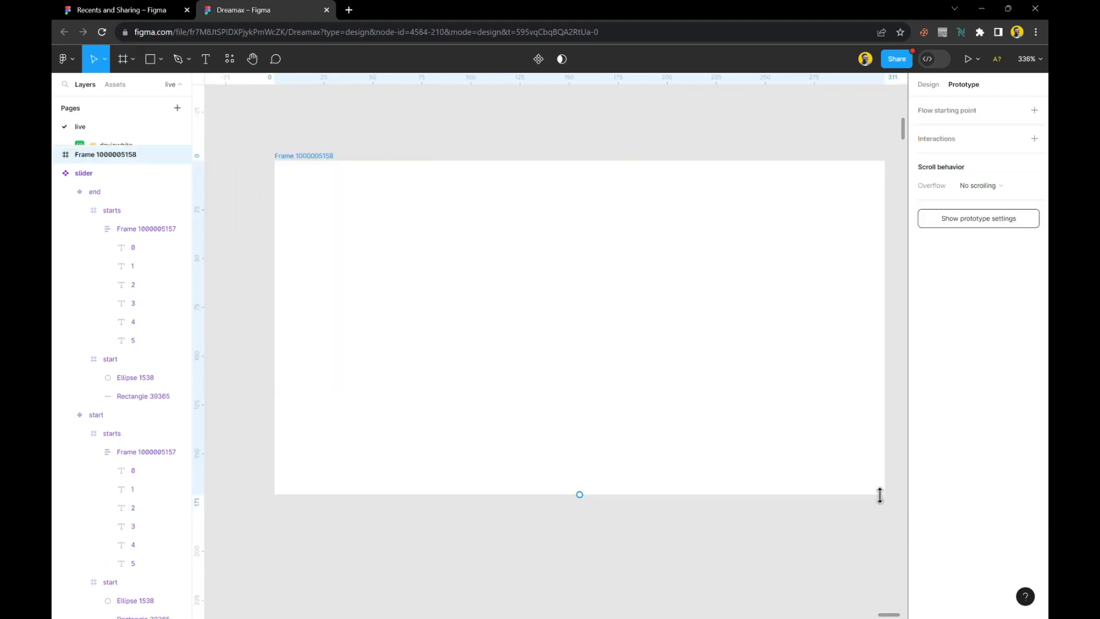
double_click(333, 156)
text(pr)
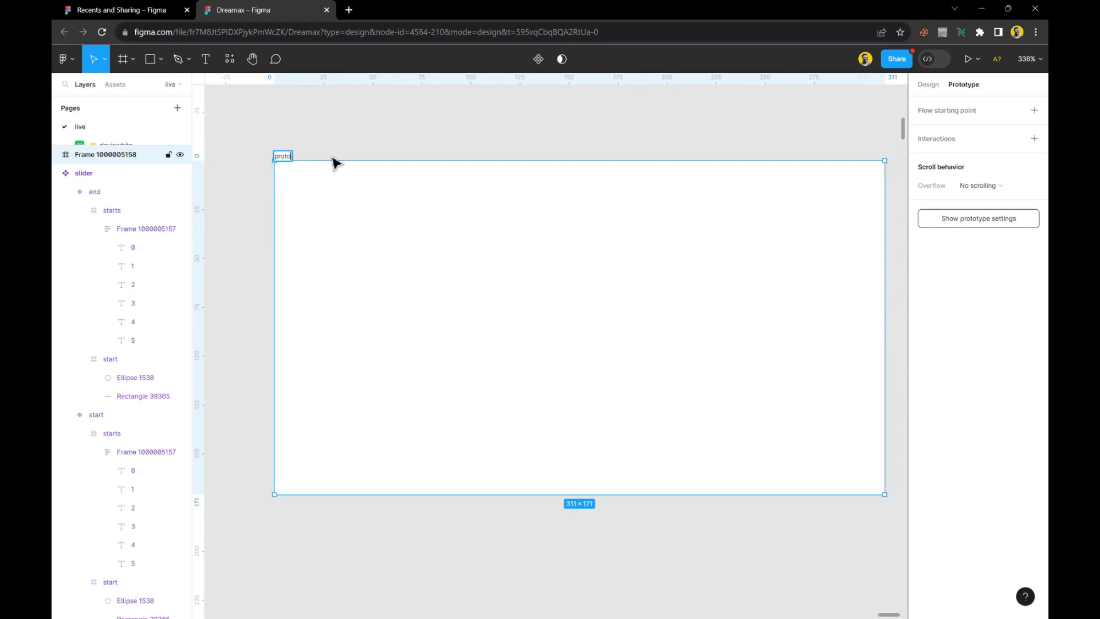
text(ototype)
key(Return)
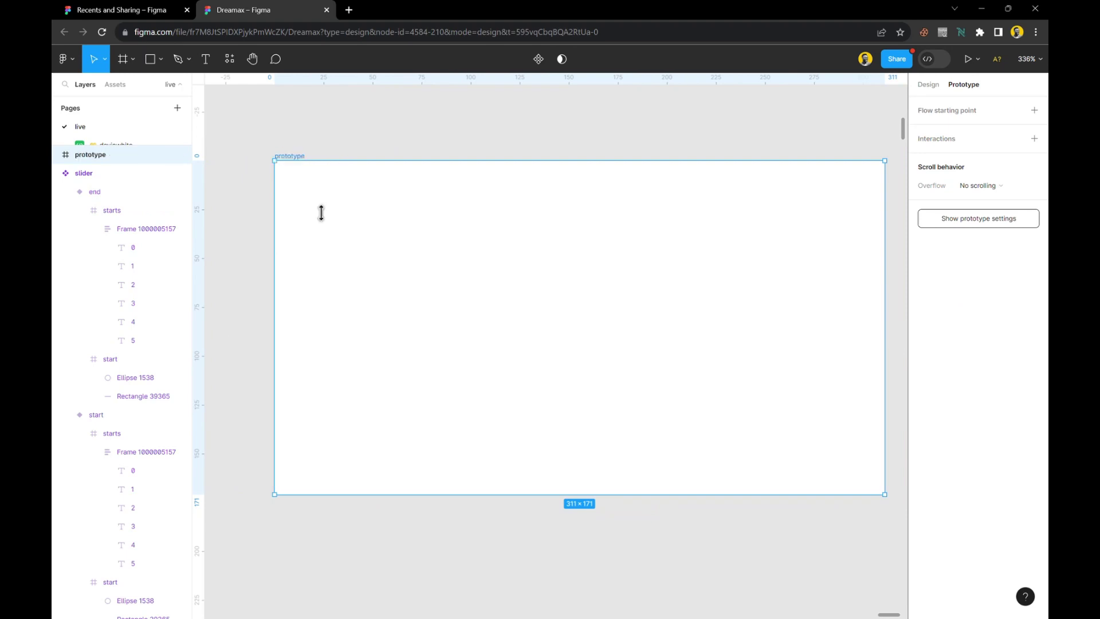
Drag the start slider variant into the prototype frame as an instance
scroll(300, 234, left, 5)
scroll(300, 234, left, 1)
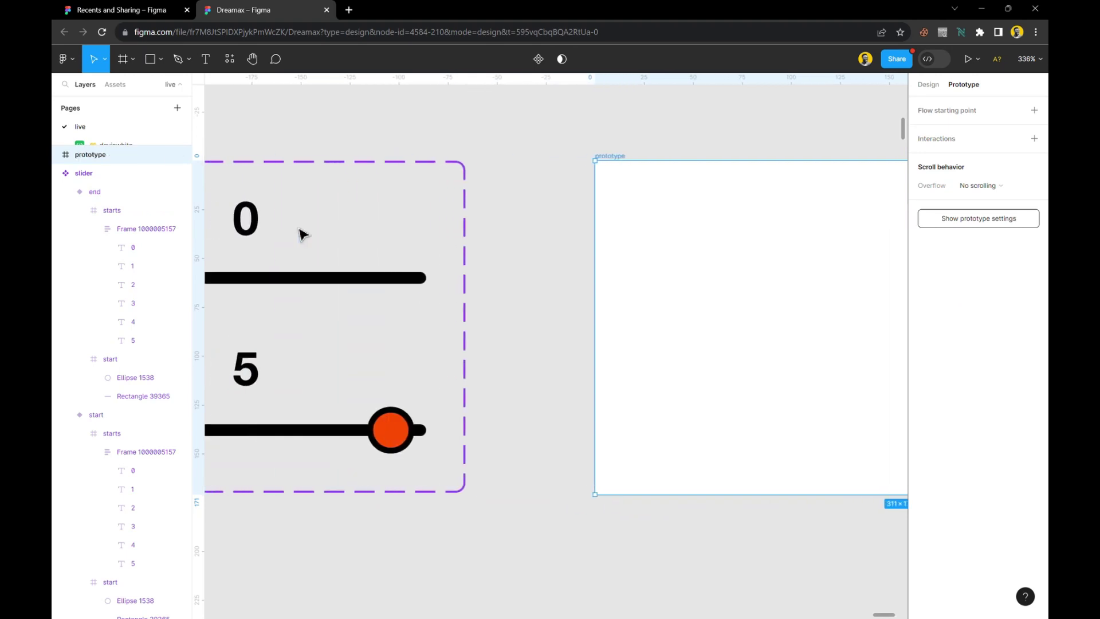
click(297, 273)
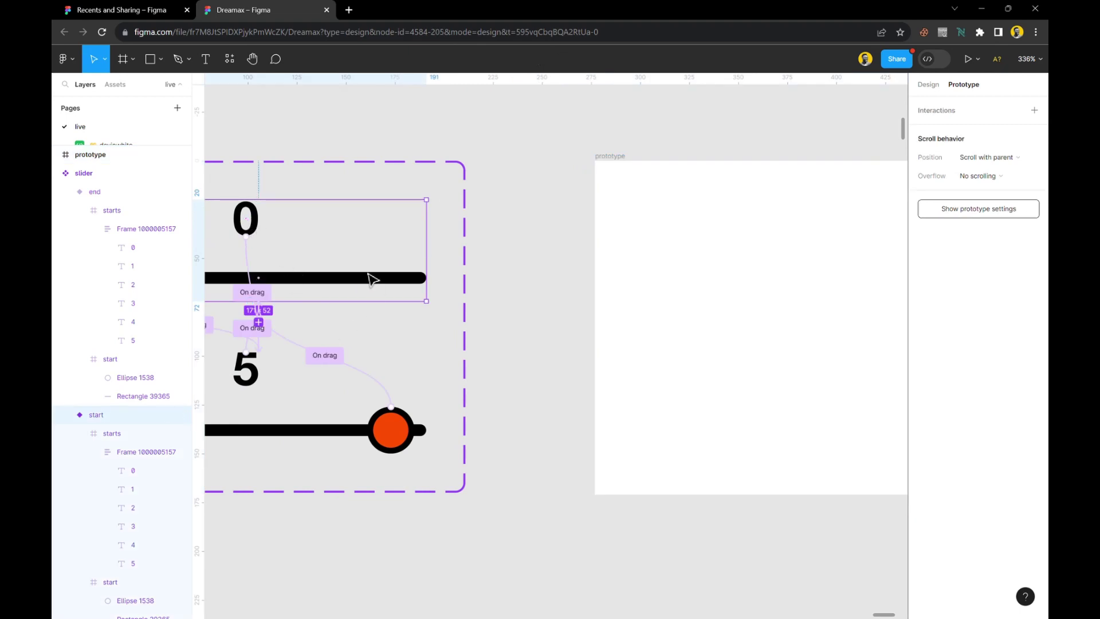
scroll(337, 253, left, 4)
scroll(337, 253, left, 1)
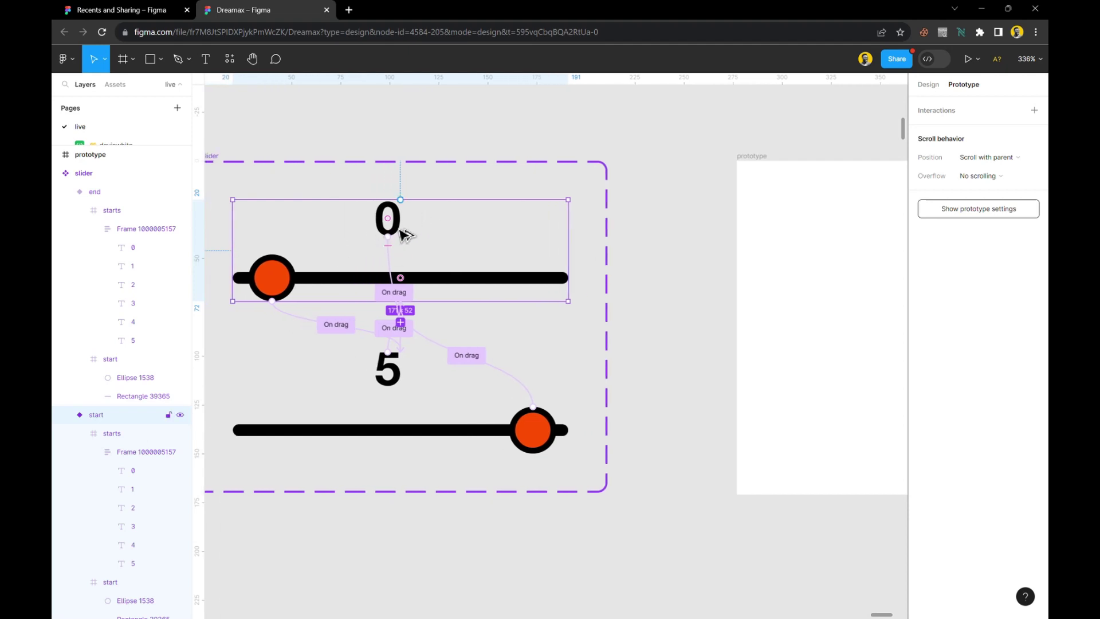
drag(403, 232, 685, 289)
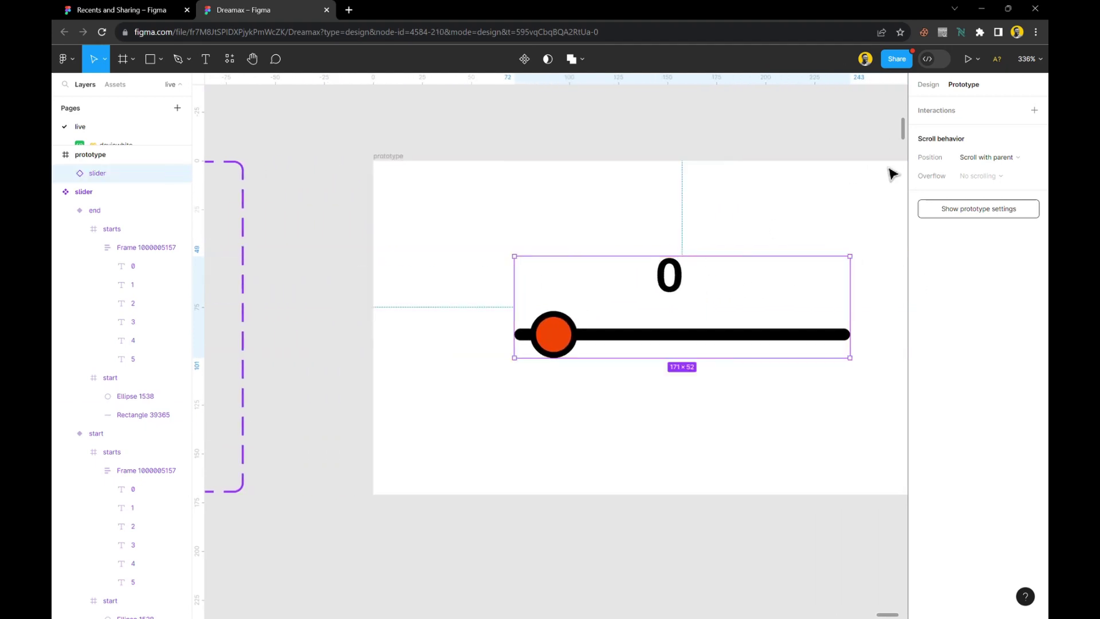
Centre the slider instance in the prototype frame with Center constraints
click(928, 85)
click(942, 105)
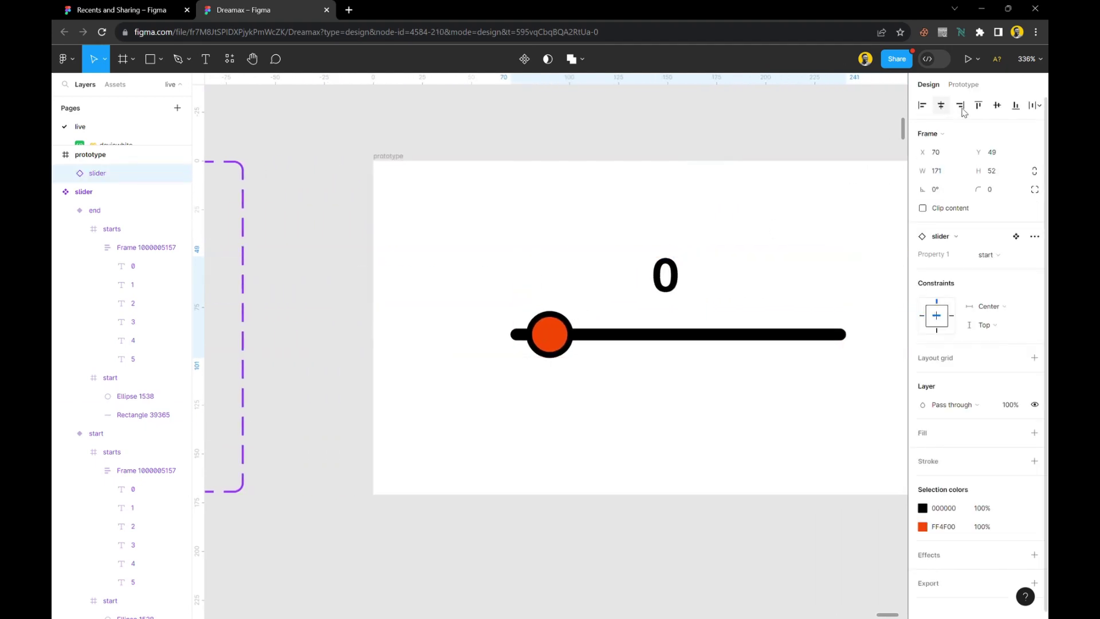
click(997, 105)
scroll(688, 297, right, 4)
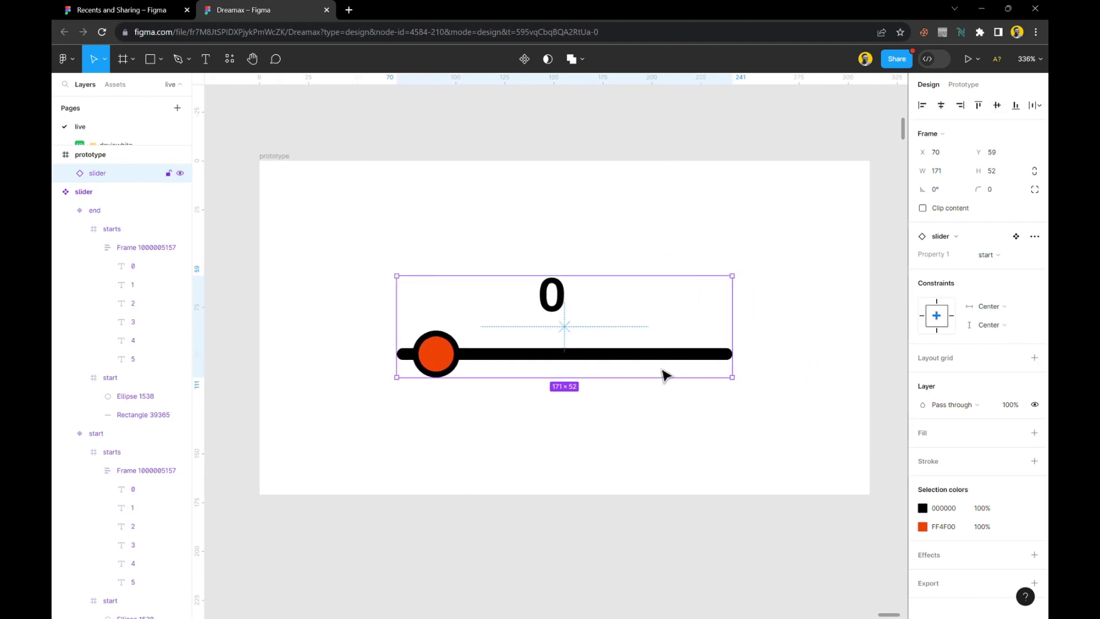
ctrl+scroll(624, 389, up, 1)
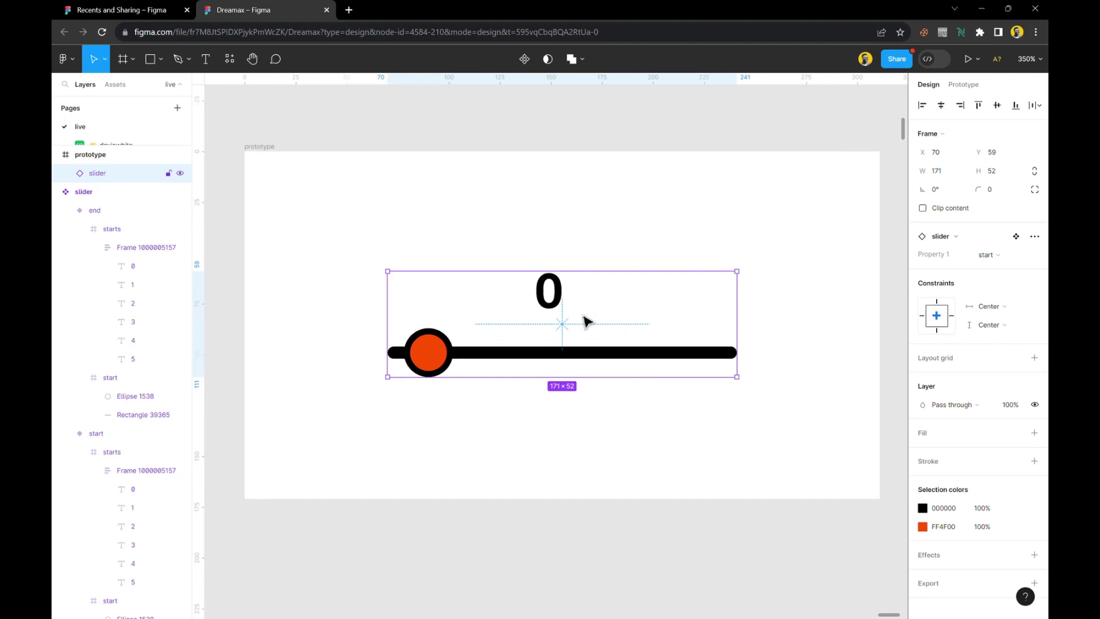
Make the prototype frame the Flow 6 starting point
click(260, 150)
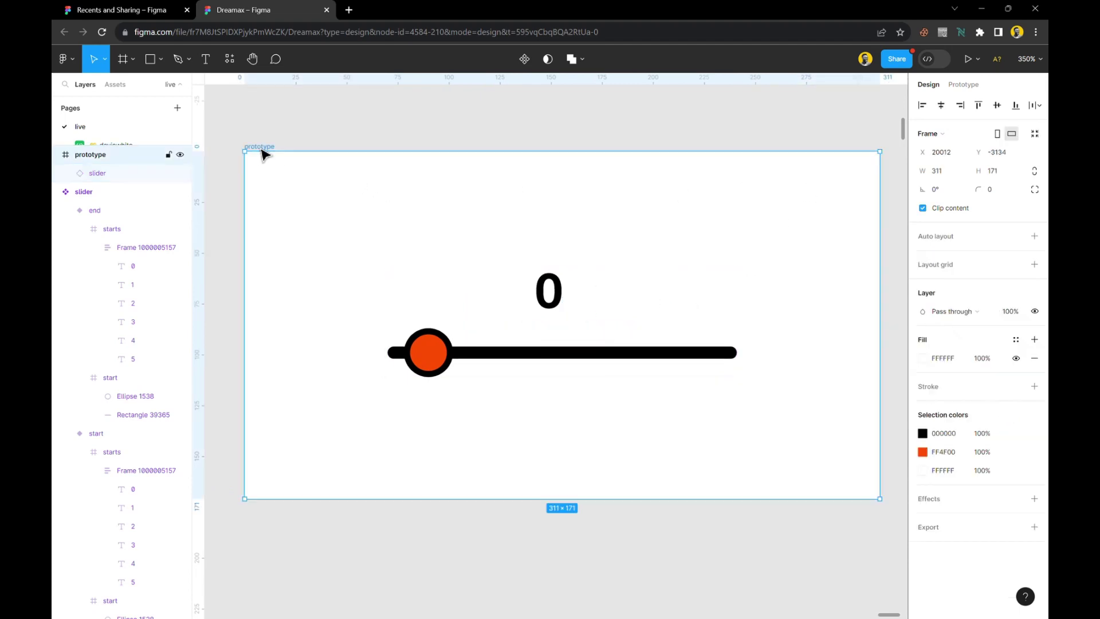
click(967, 87)
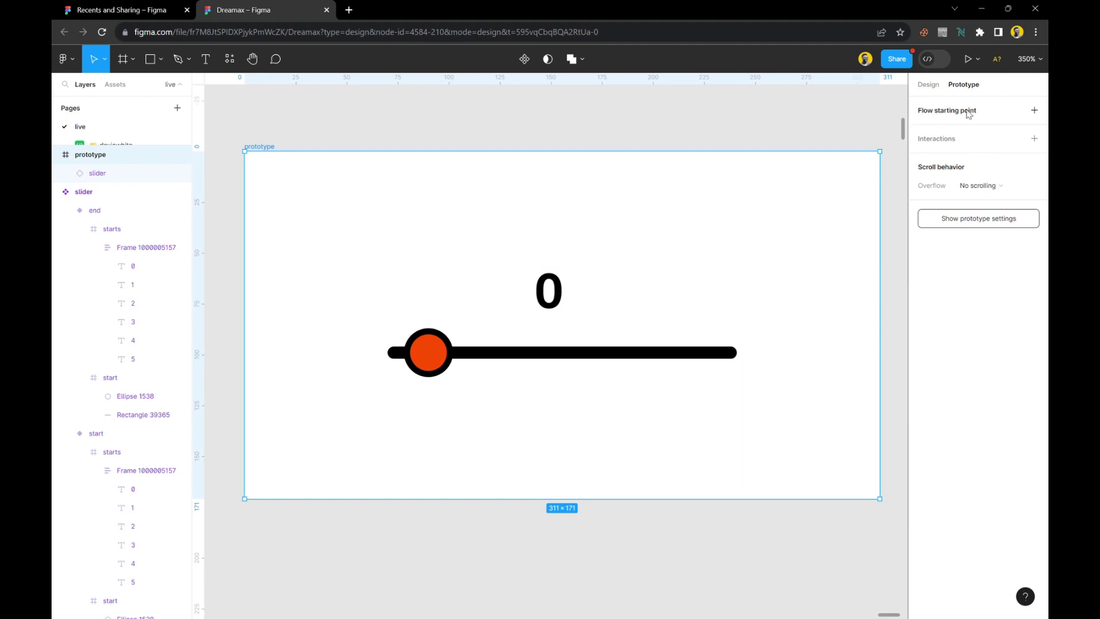
click(968, 113)
drag(242, 156, 256, 158)
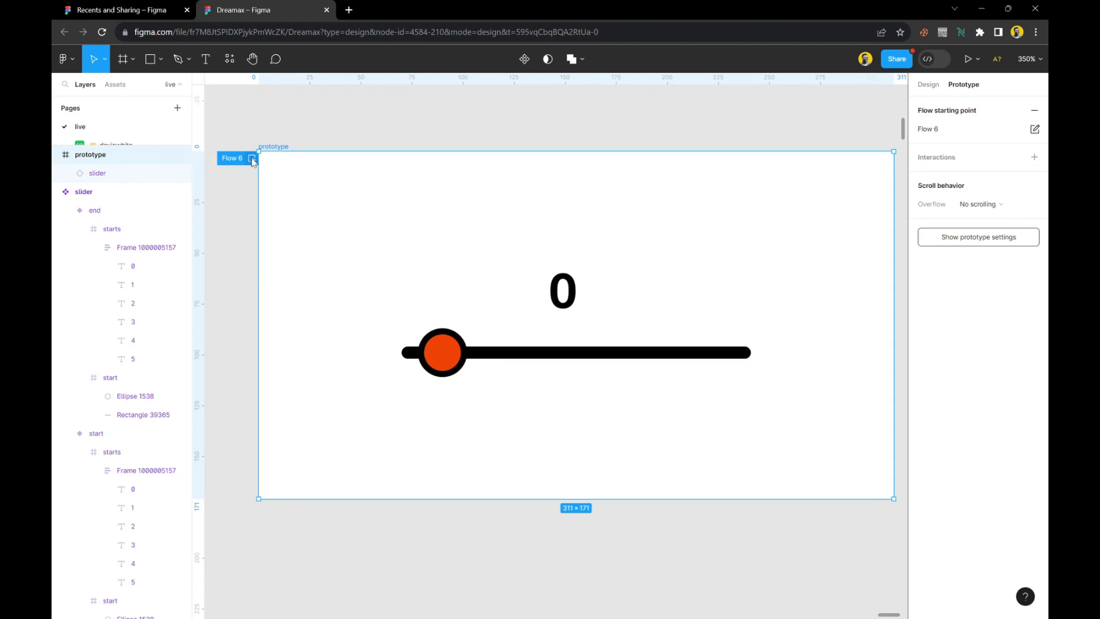
Preview Flow 6 and drag the slider knob from 0 to 5
click(253, 159)
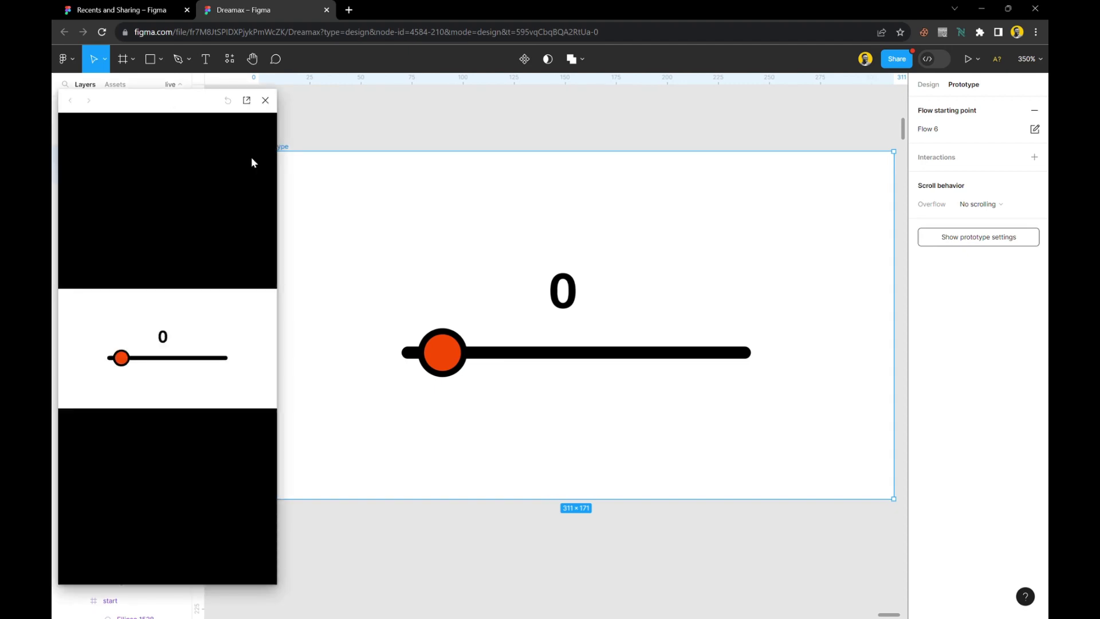
drag(198, 109, 237, 105)
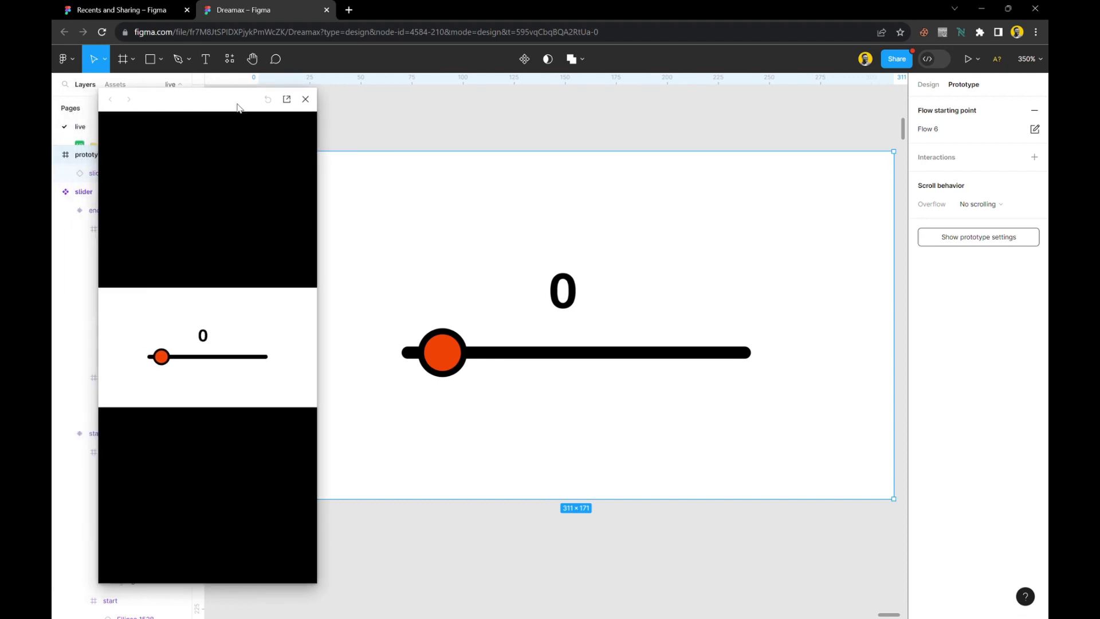
drag(161, 359, 347, 351)
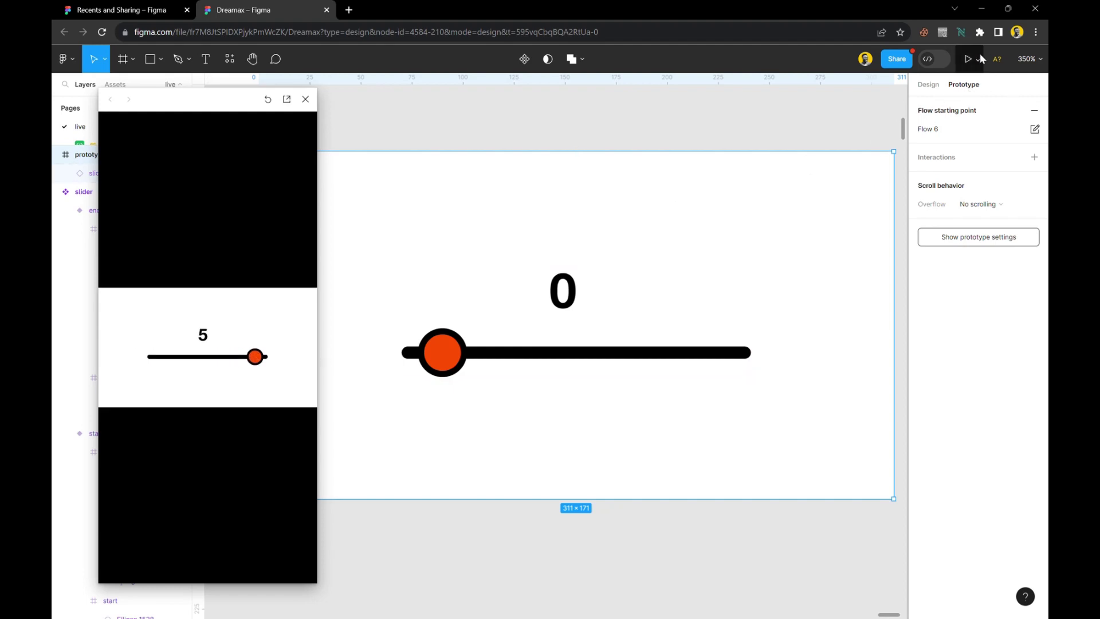